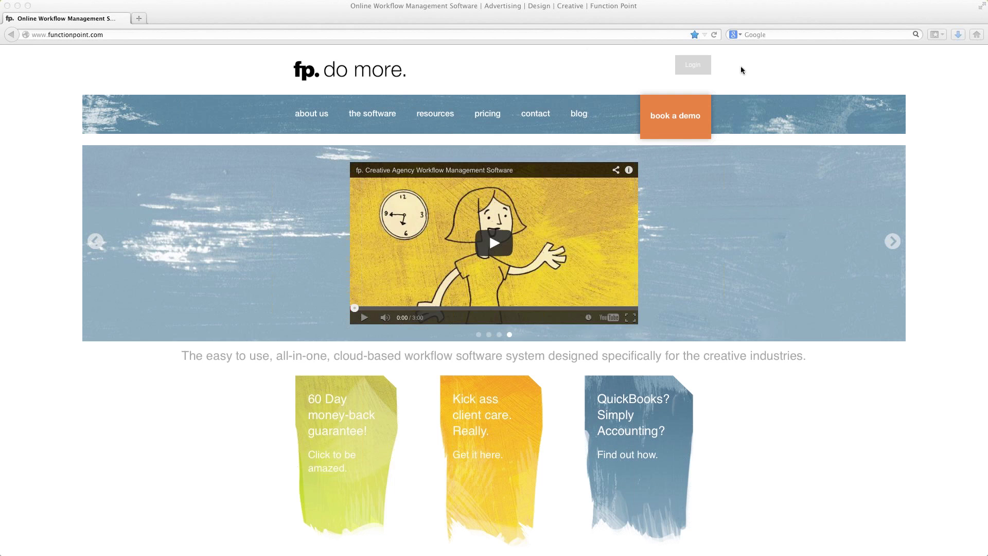
Step: Sign in to Function Point from functionpoint.com with the company account password
{"action": "left_click", "coordinate": [537, 68]}
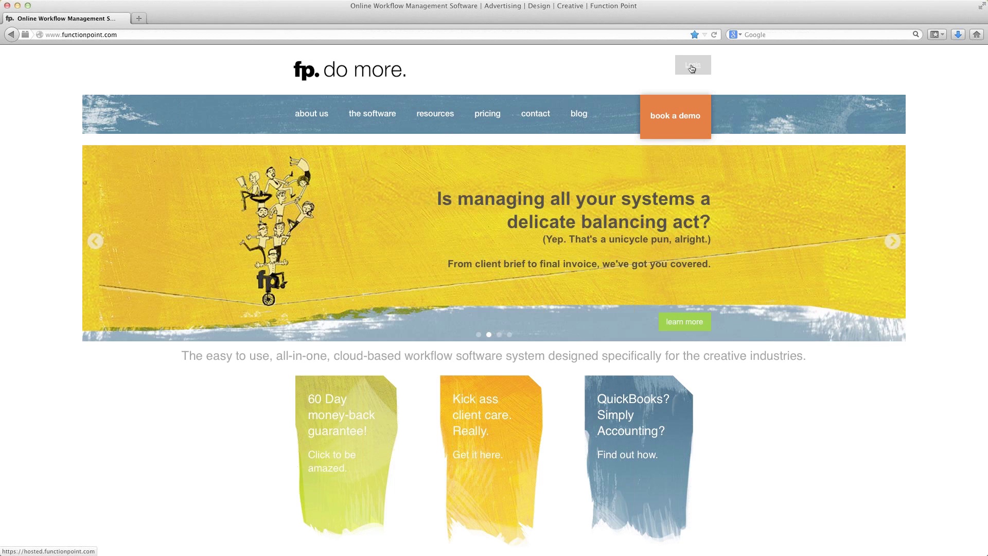
{"action": "left_click", "coordinate": [692, 66]}
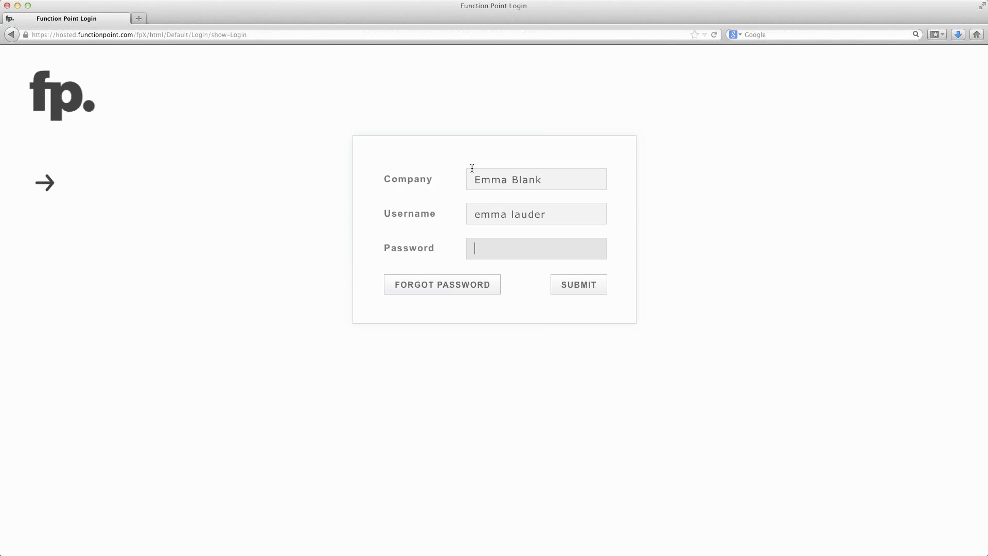
{"action": "type", "text": "•••••••"}
{"action": "key", "text": "Return"}
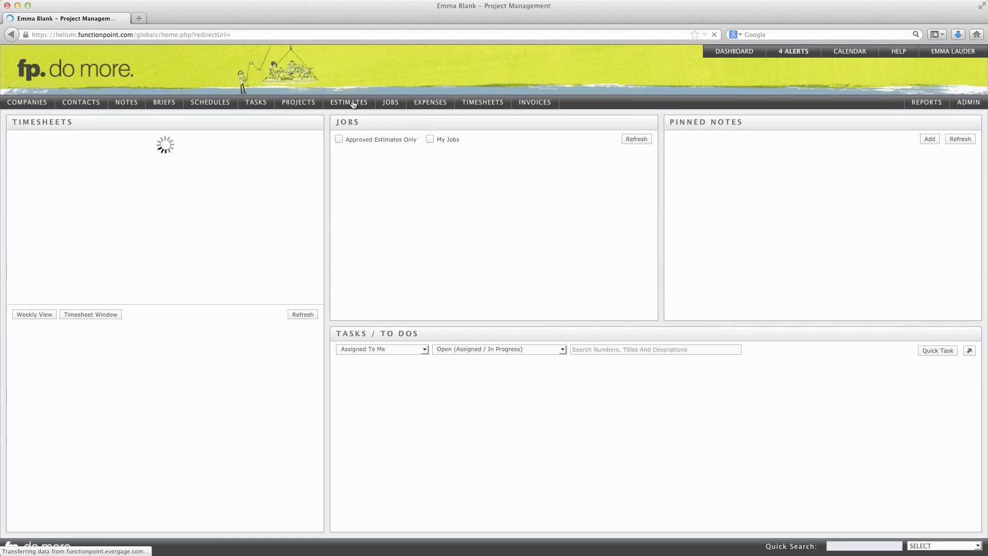
{"action": "mouse_move", "coordinate": [352, 104]}
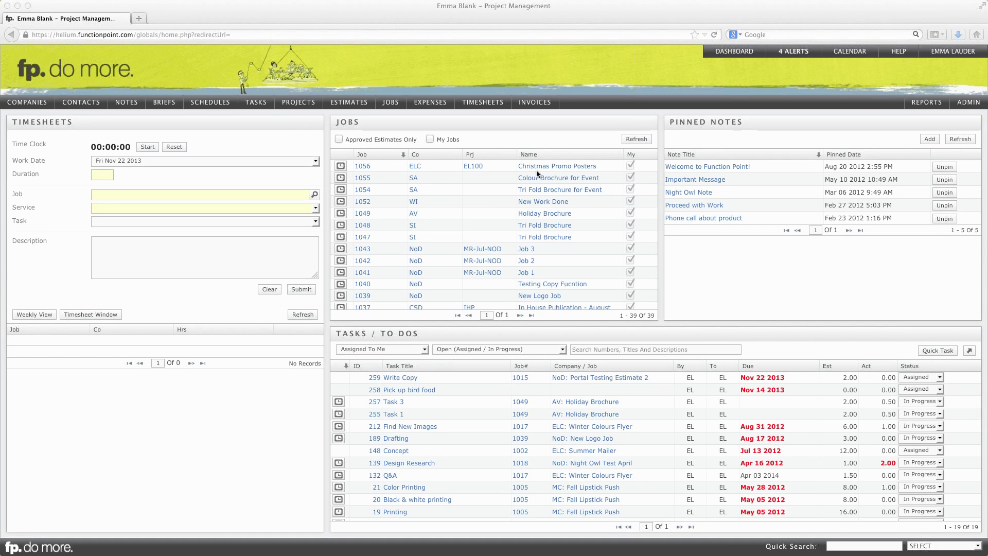
Step: Open job 1054, Tri Fold Brochure for Event, from the Jobs panel to view its summary
{"action": "left_click", "coordinate": [559, 190]}
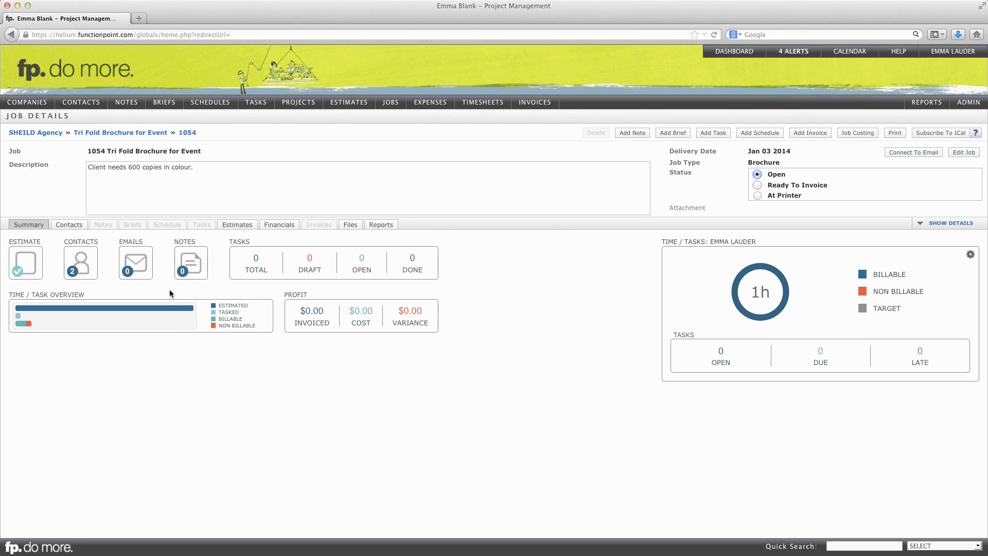
{"action": "mouse_move", "coordinate": [163, 314]}
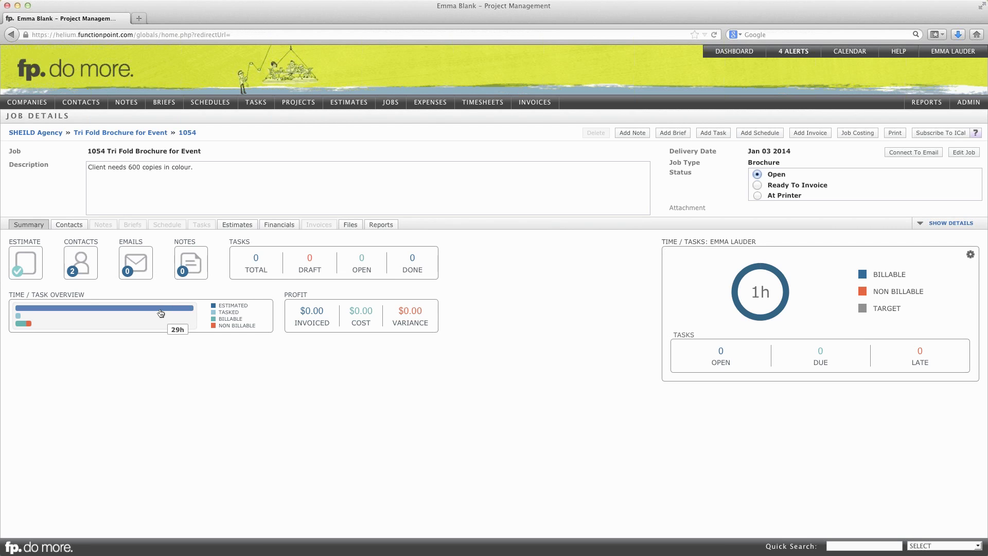
{"action": "mouse_move", "coordinate": [19, 319]}
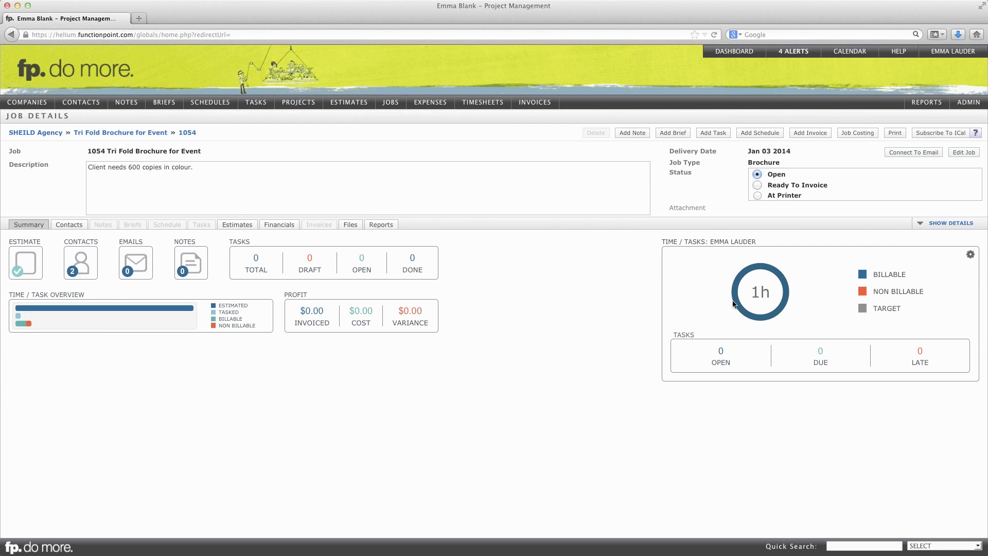
{"action": "mouse_move", "coordinate": [735, 304]}
Step: On job 1054's Financials tab, expand Concept and view its Nov 21 2013 timesheet without changes
{"action": "left_click", "coordinate": [279, 225]}
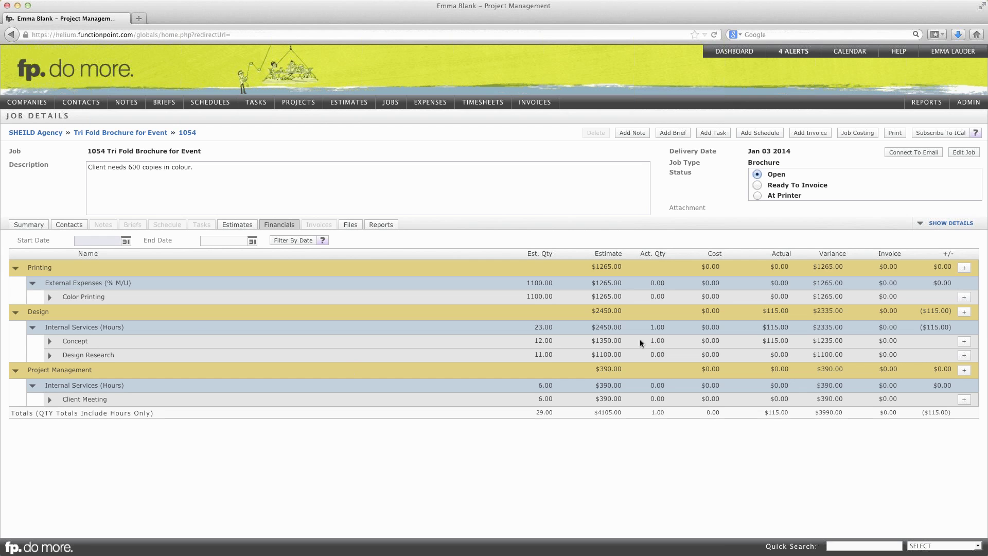
{"action": "left_click", "coordinate": [50, 342]}
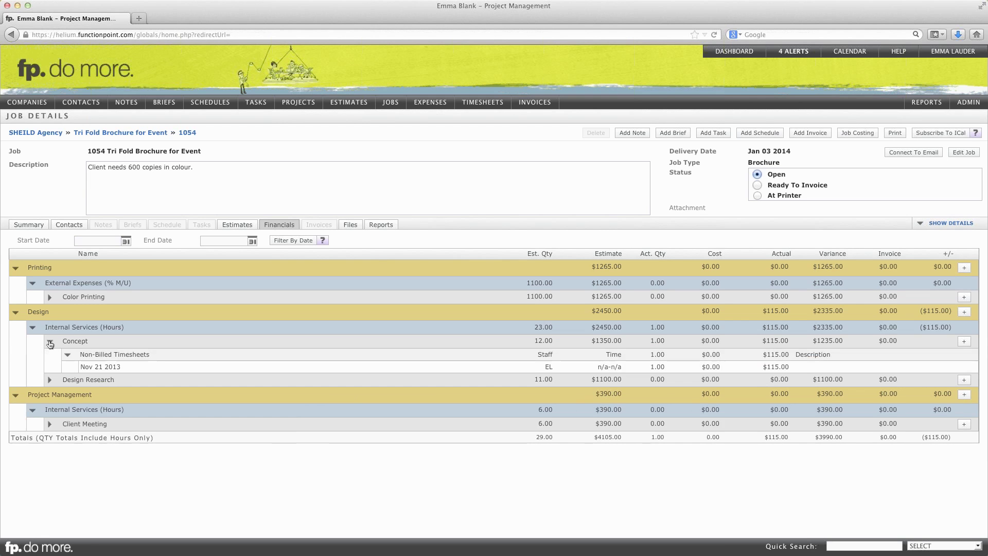
{"action": "left_click", "coordinate": [106, 367]}
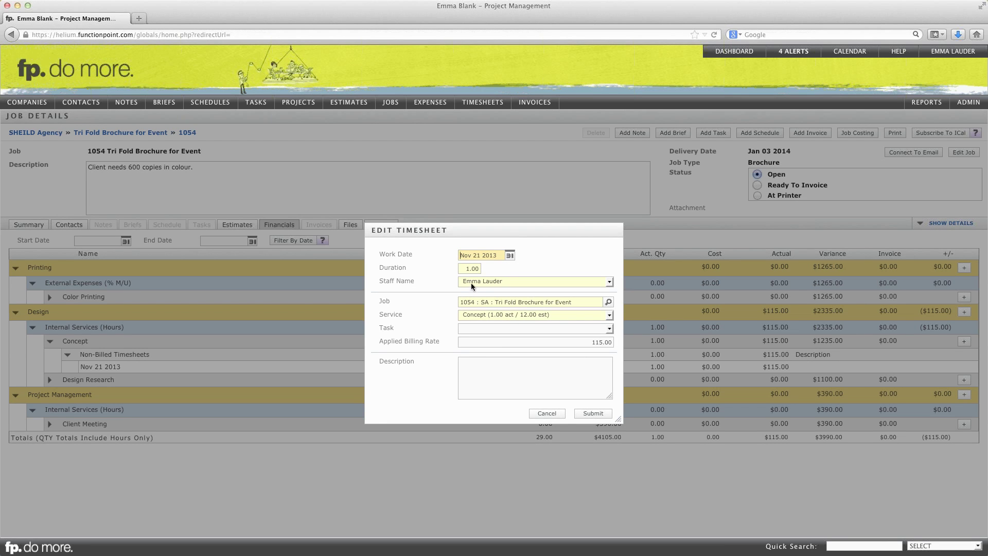
{"action": "left_click", "coordinate": [546, 413]}
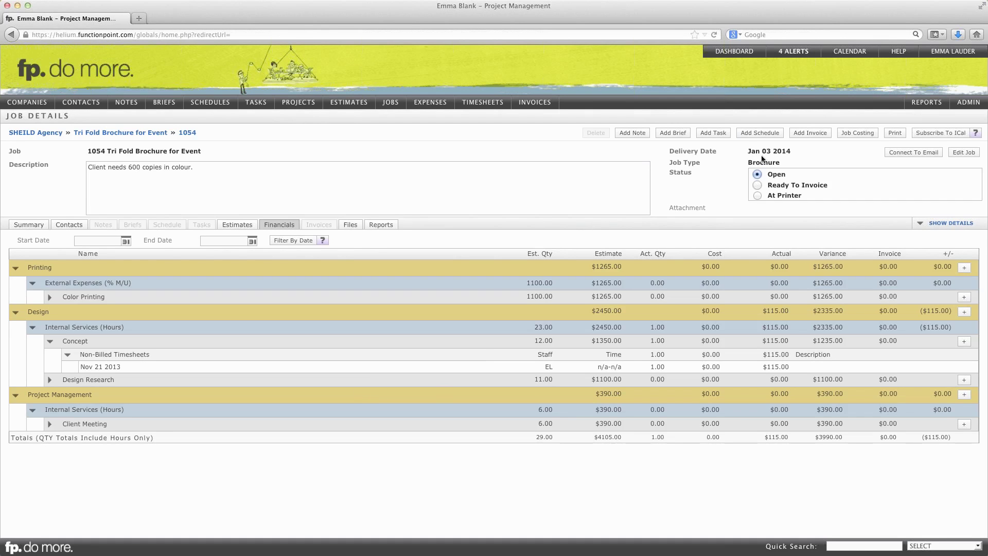
Step: Add an invoice for job 1054 and set its invoice date to Nov 22 2013
{"action": "left_click", "coordinate": [810, 133]}
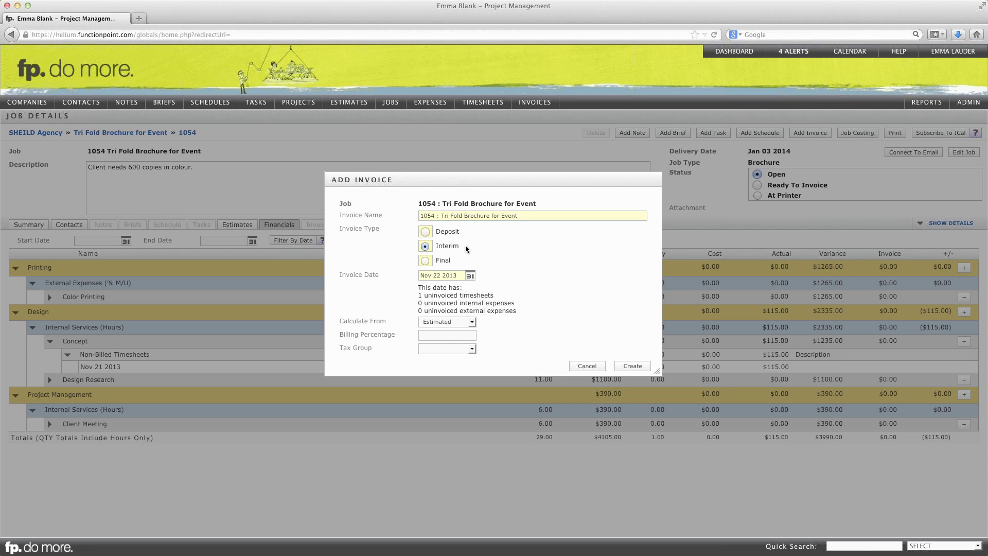
{"action": "left_click", "coordinate": [456, 277]}
{"action": "left_click_drag", "start_coordinate": [460, 275], "coordinate": [418, 275]}
{"action": "left_click", "coordinate": [470, 276]}
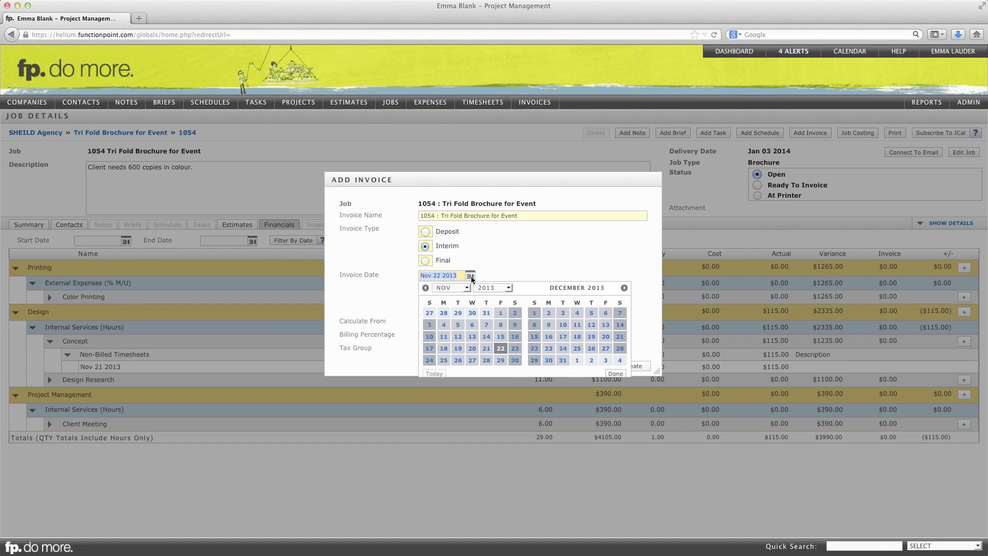
{"action": "left_click", "coordinate": [502, 314]}
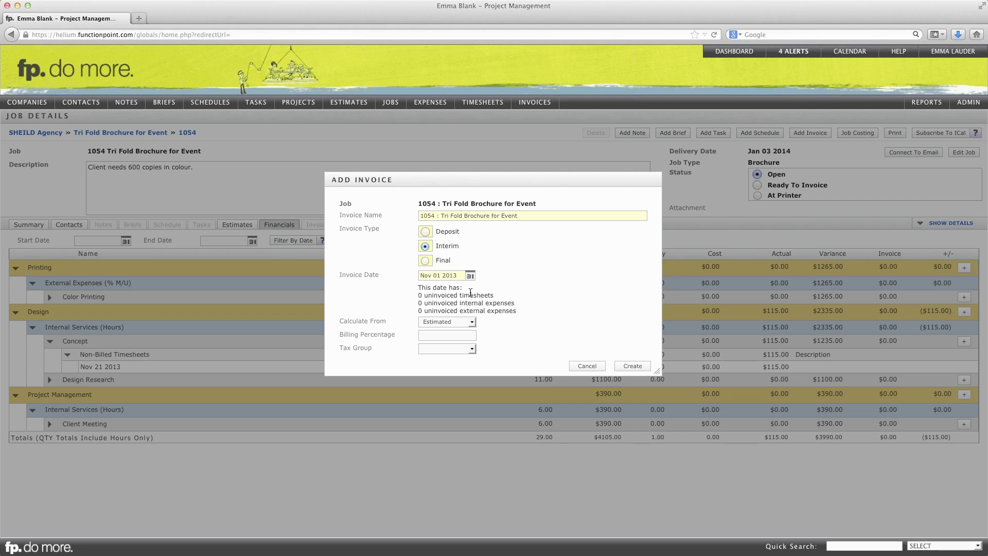
{"action": "left_click", "coordinate": [464, 275]}
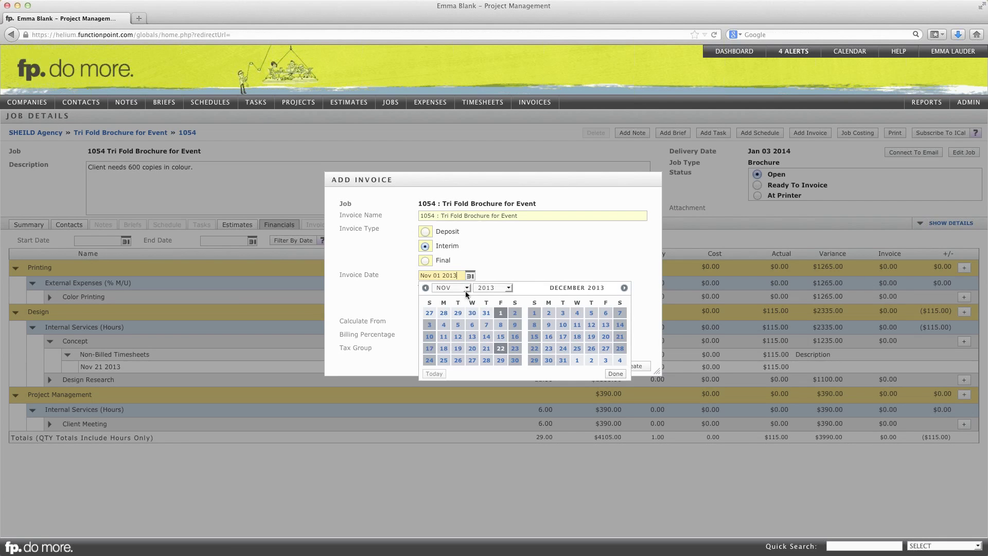
{"action": "left_click", "coordinate": [501, 349]}
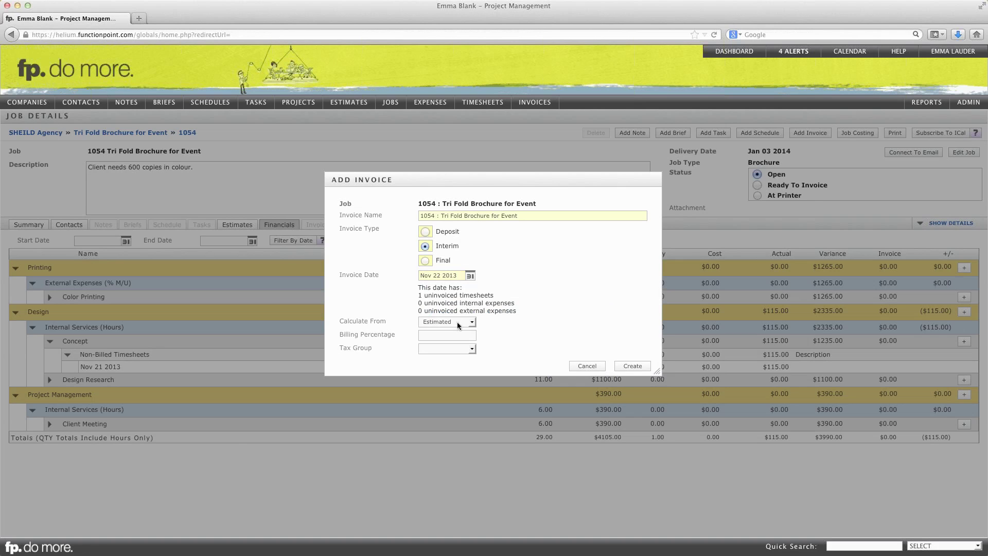
Step: Create the invoice calculated from Estimated, with no billing percentage or tax group
{"action": "left_click", "coordinate": [457, 323]}
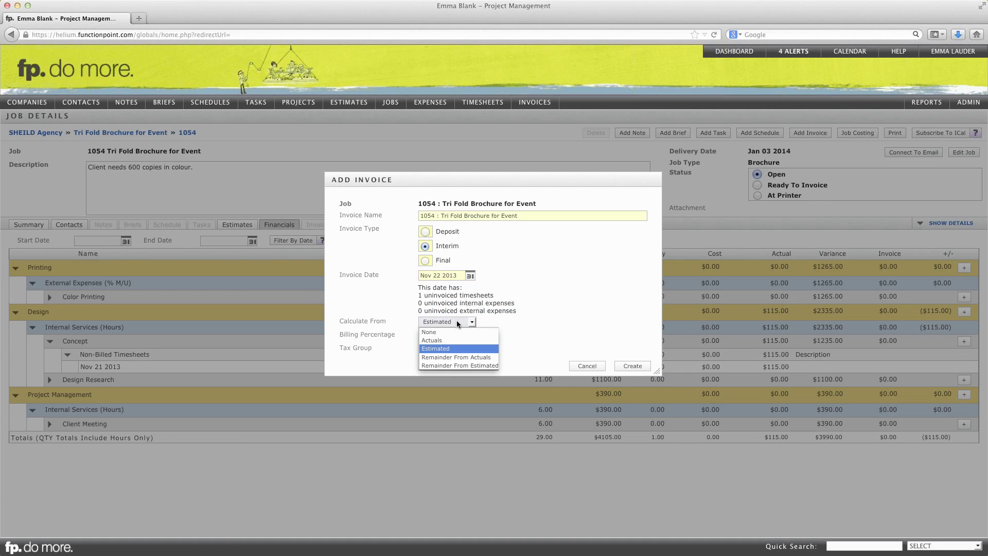
{"action": "left_click", "coordinate": [443, 348]}
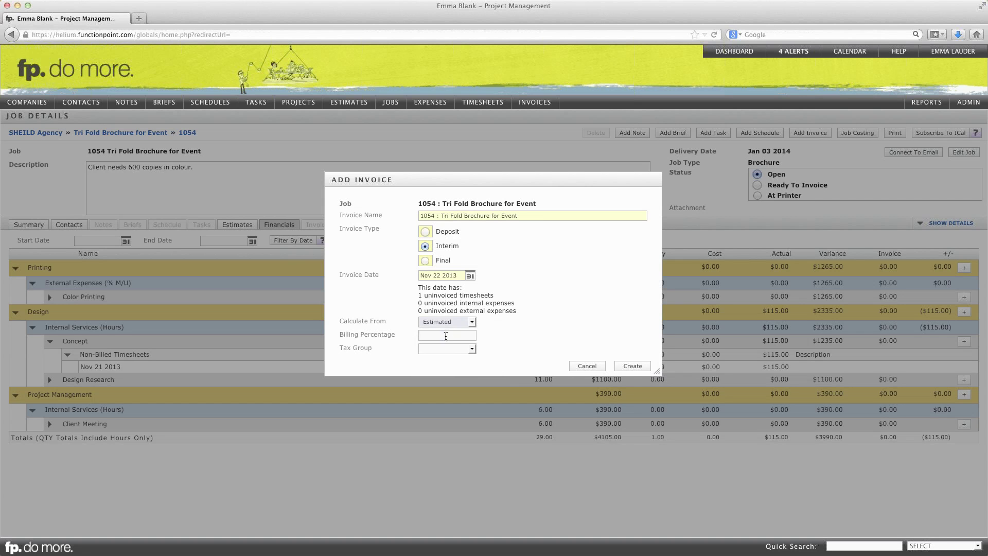
{"action": "left_click", "coordinate": [452, 335]}
{"action": "left_click", "coordinate": [457, 349]}
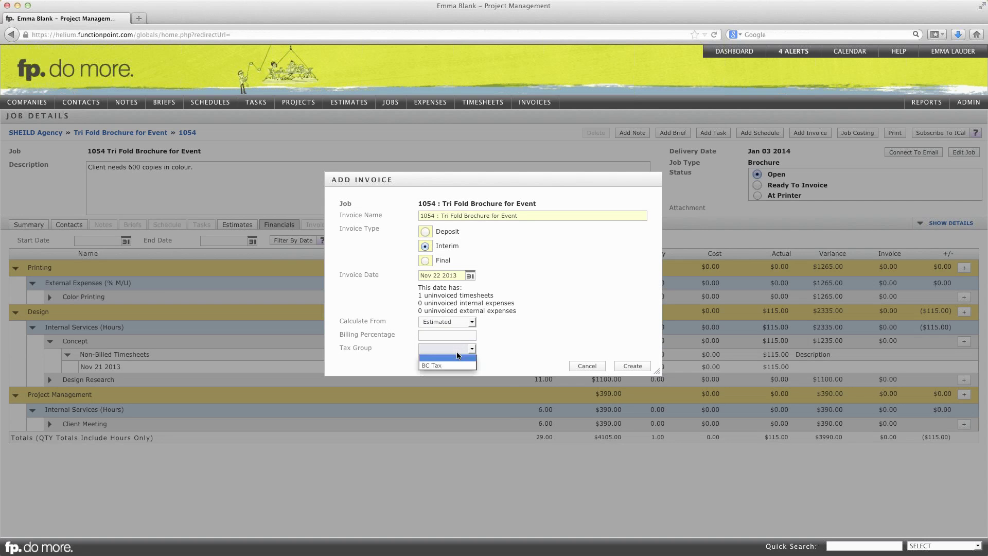
{"action": "left_click", "coordinate": [457, 356]}
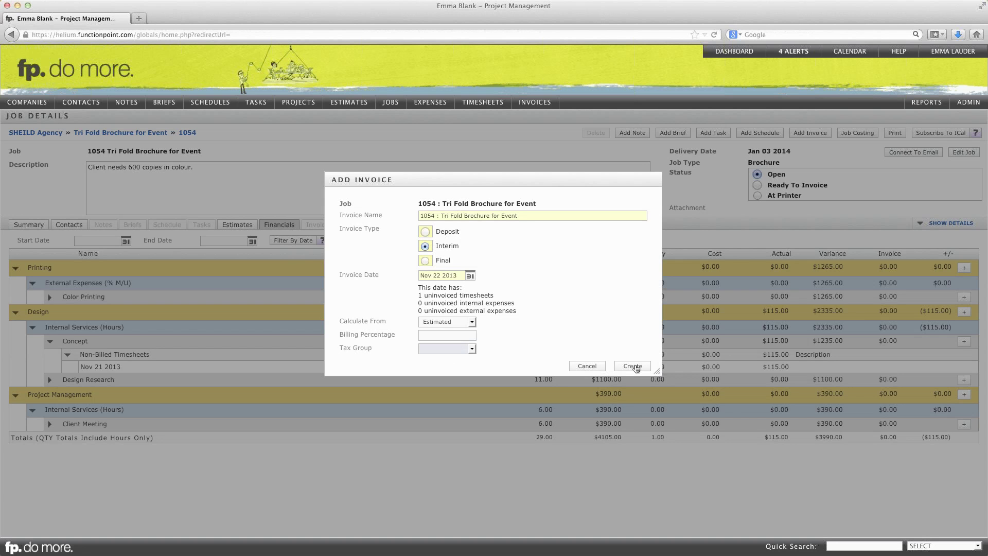
{"action": "left_click", "coordinate": [633, 365]}
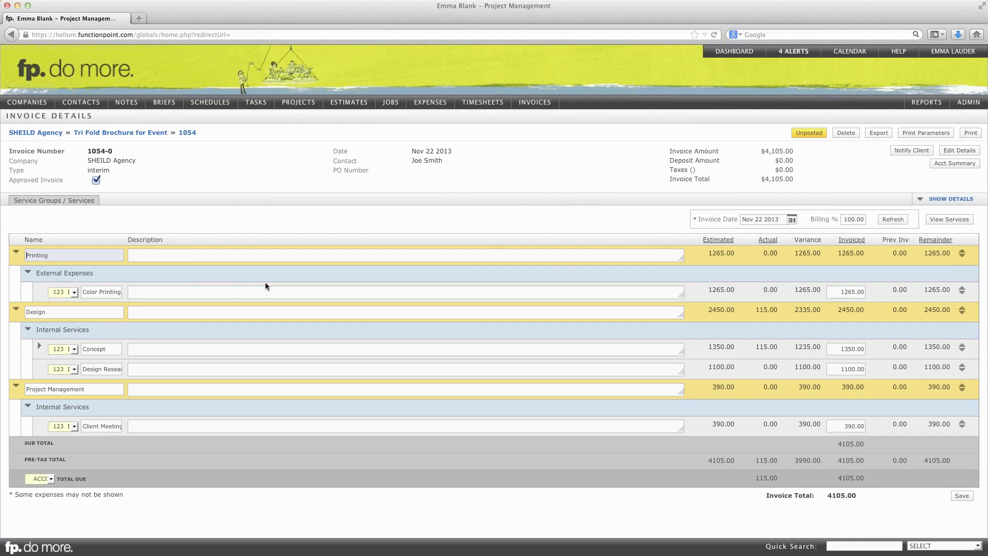
{"action": "left_click", "coordinate": [197, 258]}
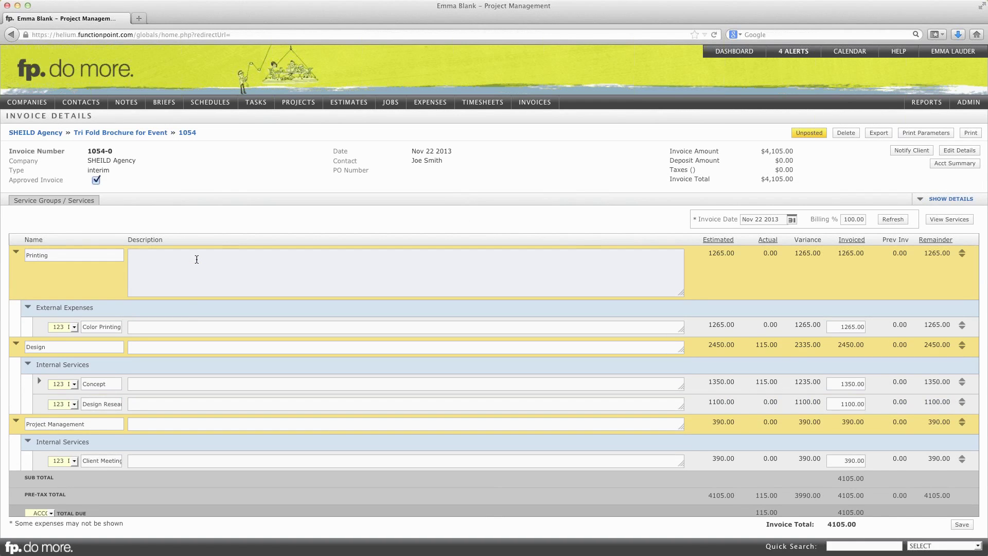
{"action": "left_click", "coordinate": [180, 327]}
{"action": "left_click", "coordinate": [175, 346]}
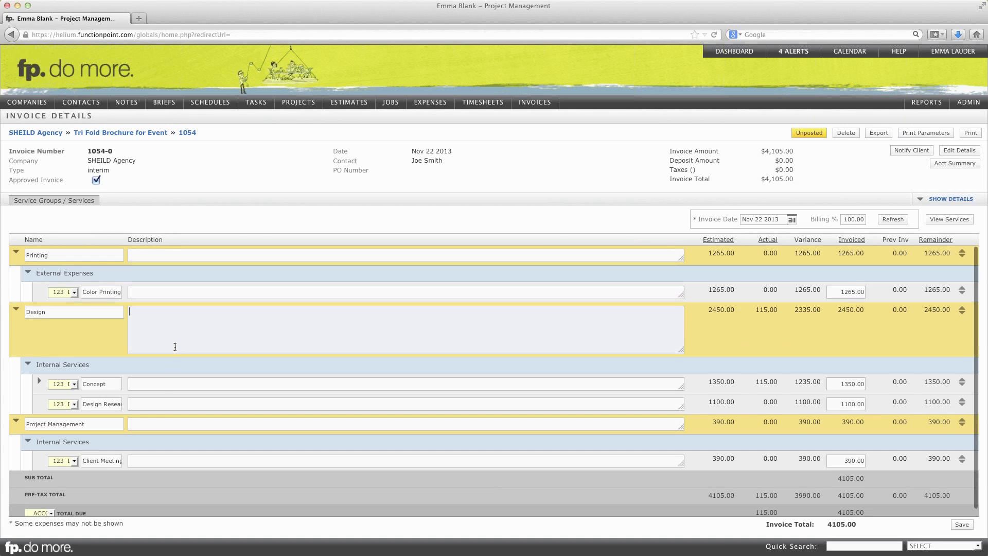
{"action": "left_click", "coordinate": [163, 386]}
{"action": "left_click", "coordinate": [158, 412]}
{"action": "left_click", "coordinate": [160, 423]}
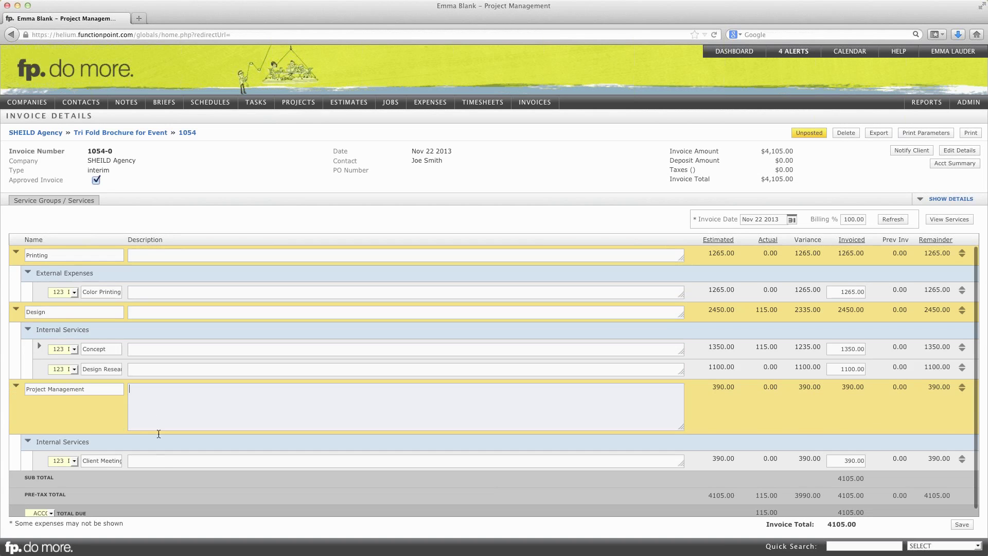
{"action": "left_click", "coordinate": [164, 459]}
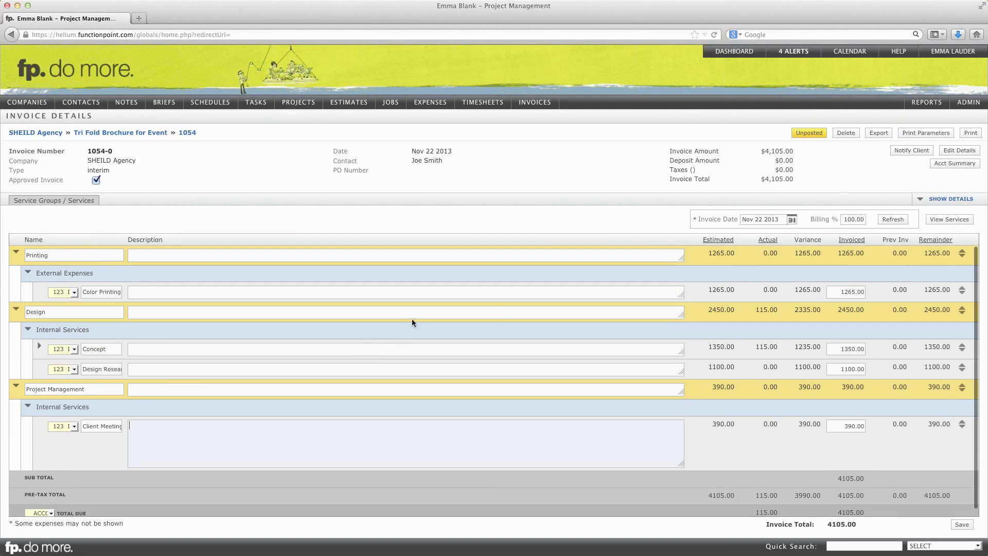
{"action": "left_click", "coordinate": [779, 219]}
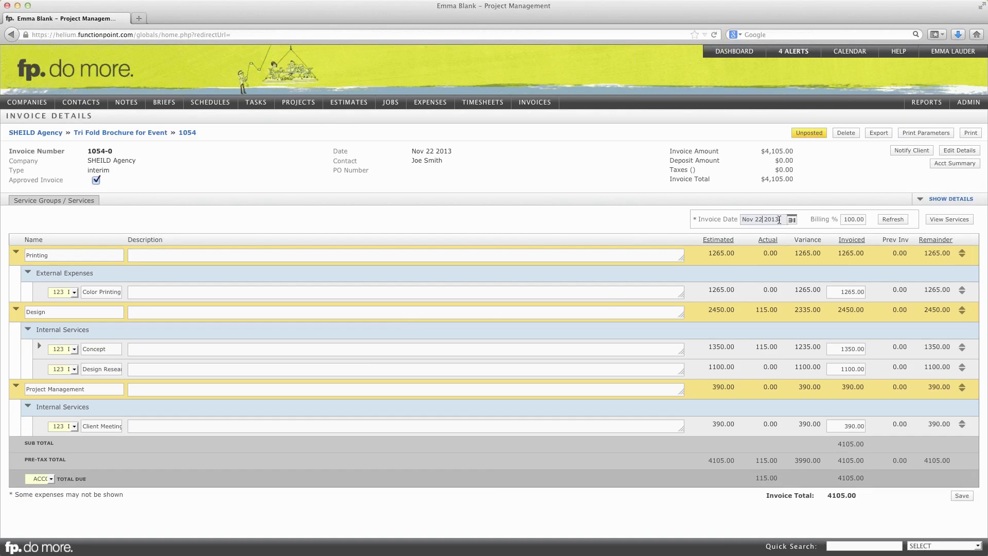
Step: Recalculate the invoice at 50%, then 25% billing, and fill invoiced amounts from actuals
{"action": "double_click", "coordinate": [853, 219]}
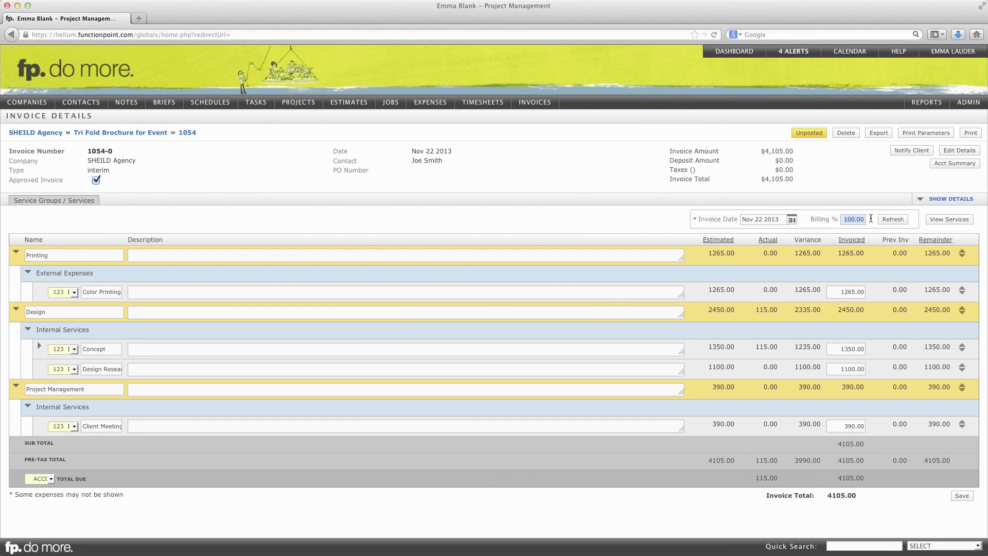
{"action": "type", "text": "50"}
{"action": "left_click", "coordinate": [887, 222]}
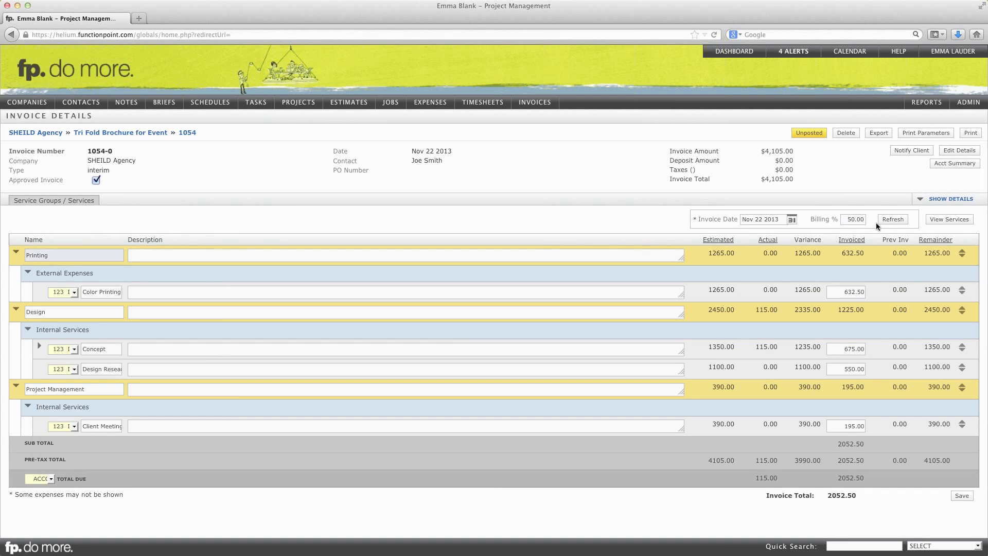
{"action": "double_click", "coordinate": [847, 219]}
{"action": "type", "text": "2"}
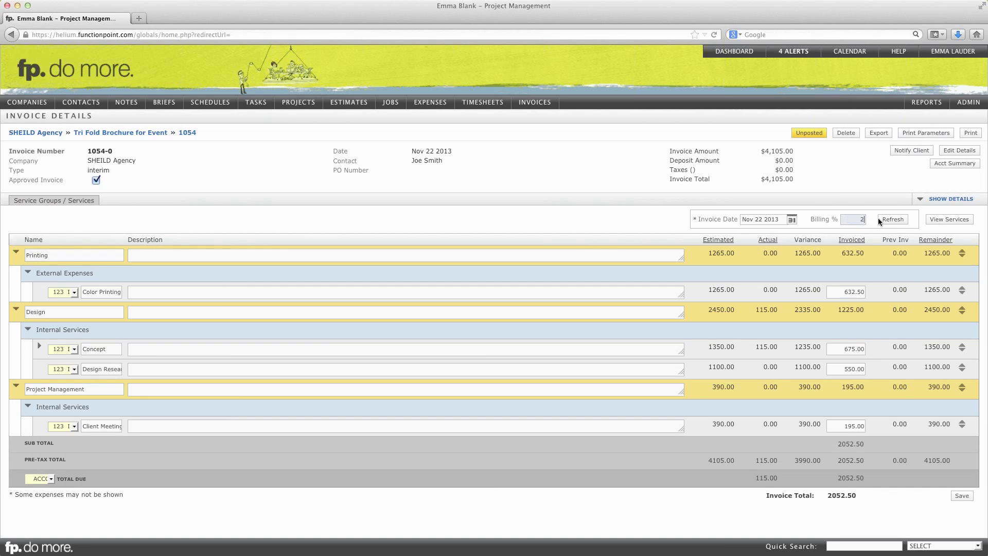
{"action": "type", "text": "5"}
{"action": "left_click", "coordinate": [892, 219]}
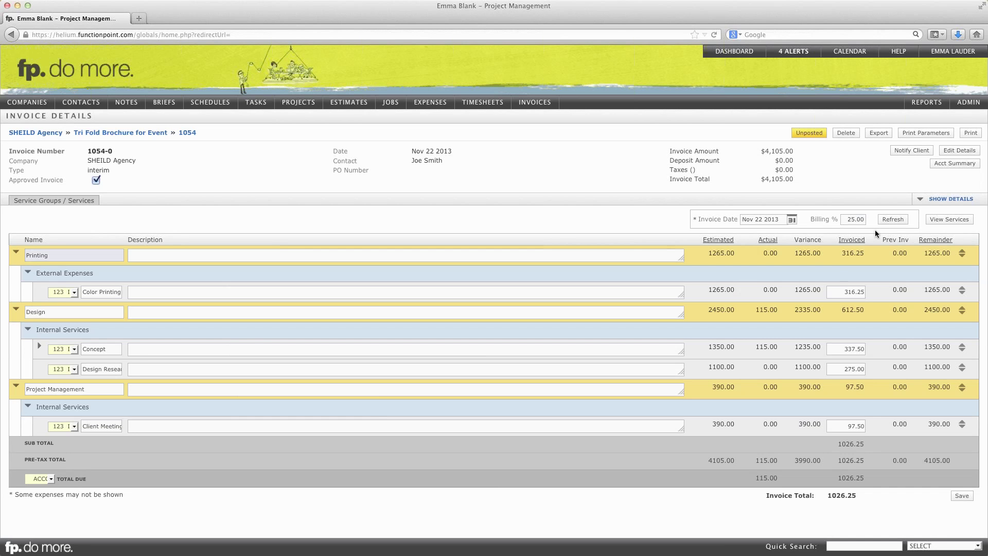
{"action": "left_click", "coordinate": [769, 243]}
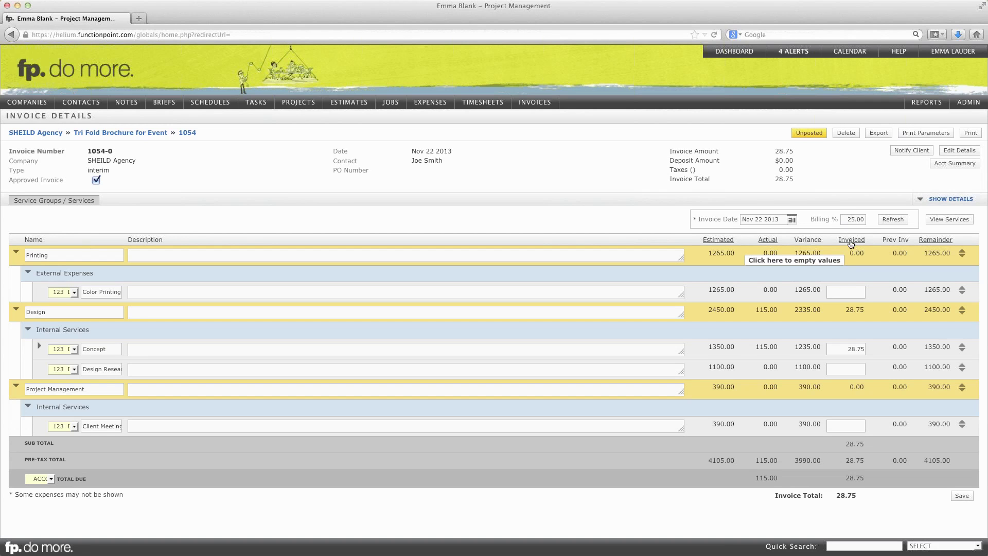
Step: Refill amounts from estimates, then empty all invoiced amounts and clear the billing percentage
{"action": "left_click", "coordinate": [935, 240]}
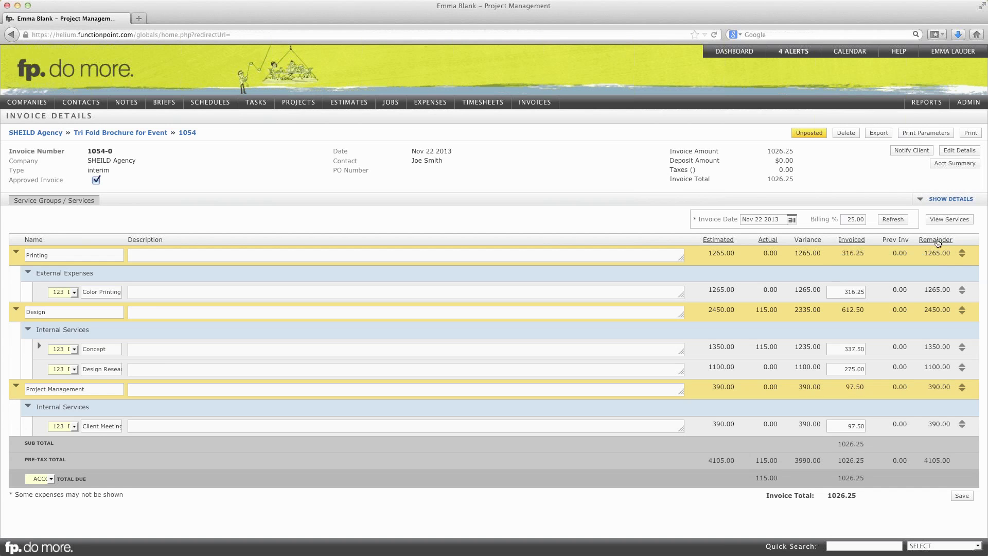
{"action": "left_click", "coordinate": [851, 242]}
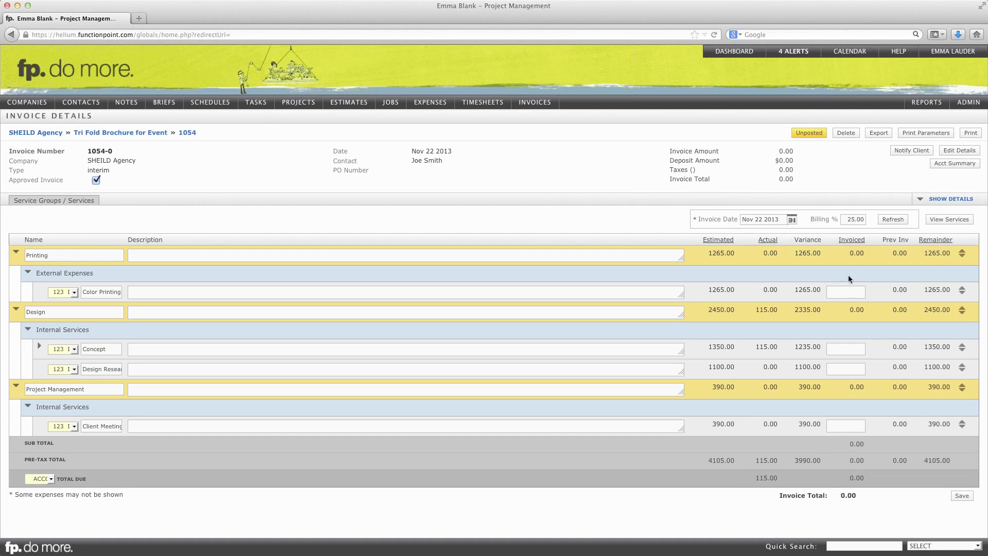
{"action": "left_click", "coordinate": [850, 219]}
{"action": "key", "text": "BackSpace"}
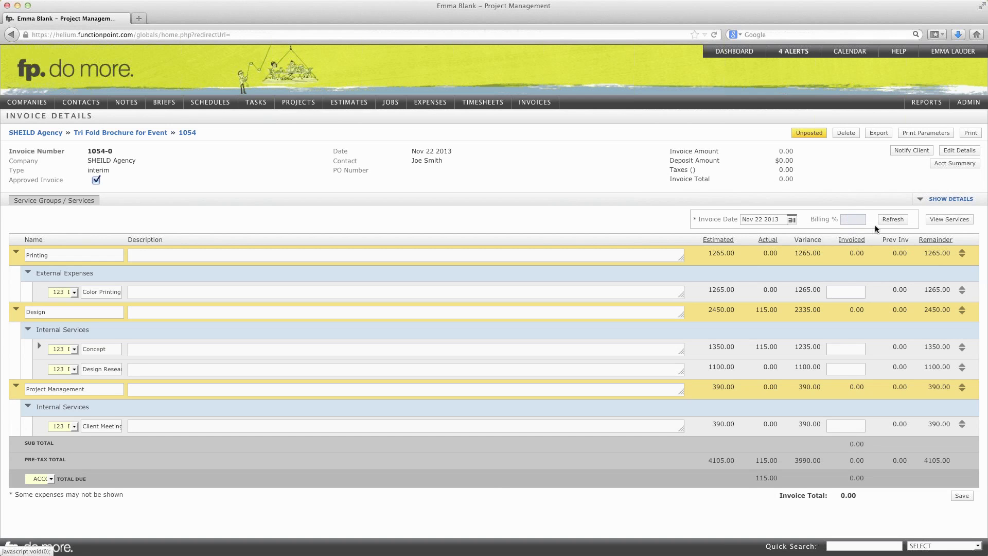
Step: Enter invoiced amounts of 450 for Color Printing and 150 for Concept
{"action": "left_click", "coordinate": [848, 287]}
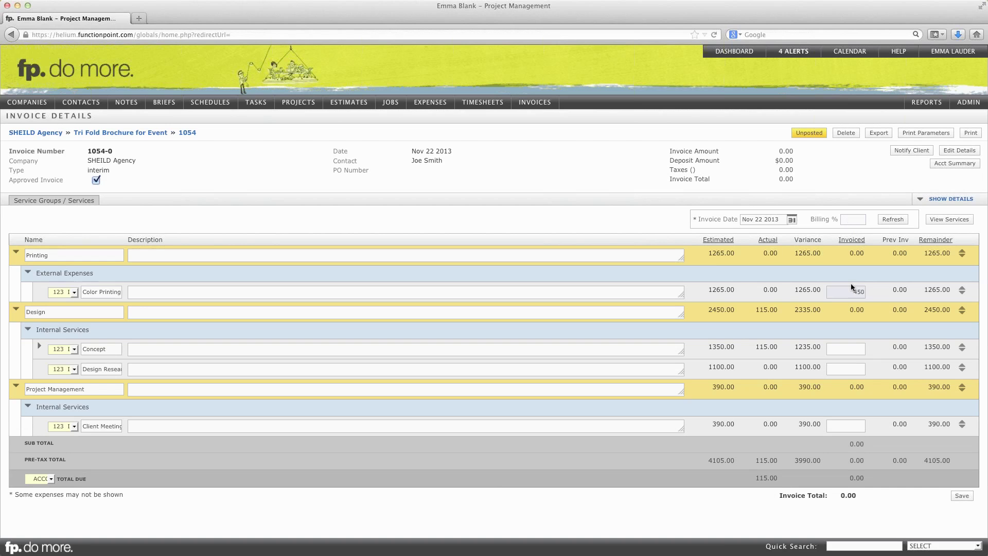
{"action": "left_click", "coordinate": [852, 352]}
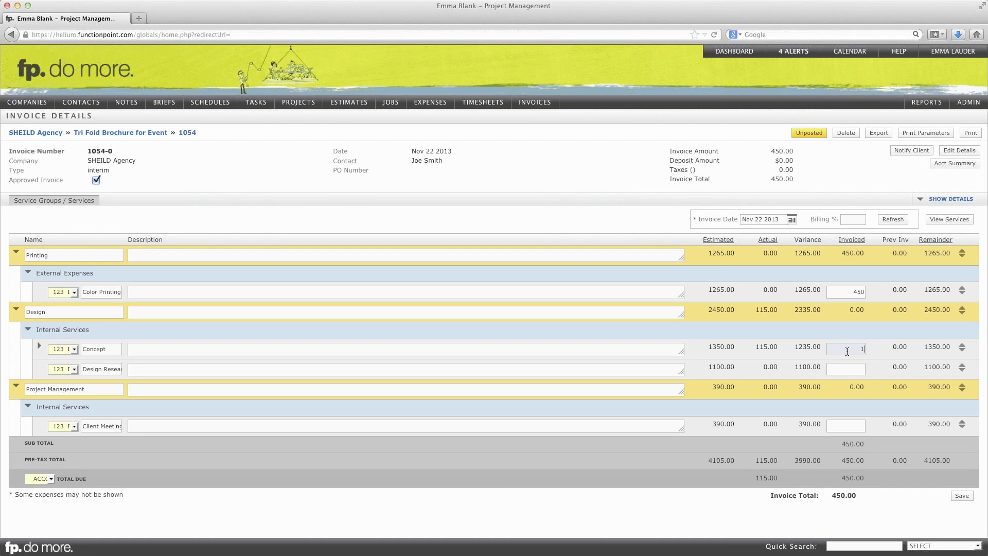
{"action": "type", "text": "150"}
{"action": "key", "text": "Tab"}
Step: Recalculate the invoice at 50% billing and expand Concept's time entries
{"action": "left_click", "coordinate": [856, 221]}
{"action": "type", "text": "50"}
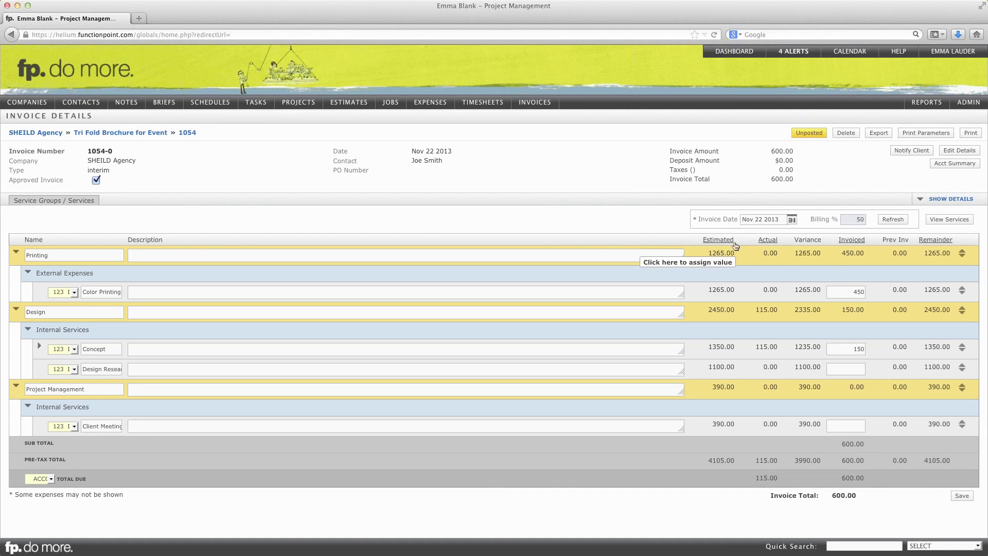
{"action": "left_click", "coordinate": [722, 254]}
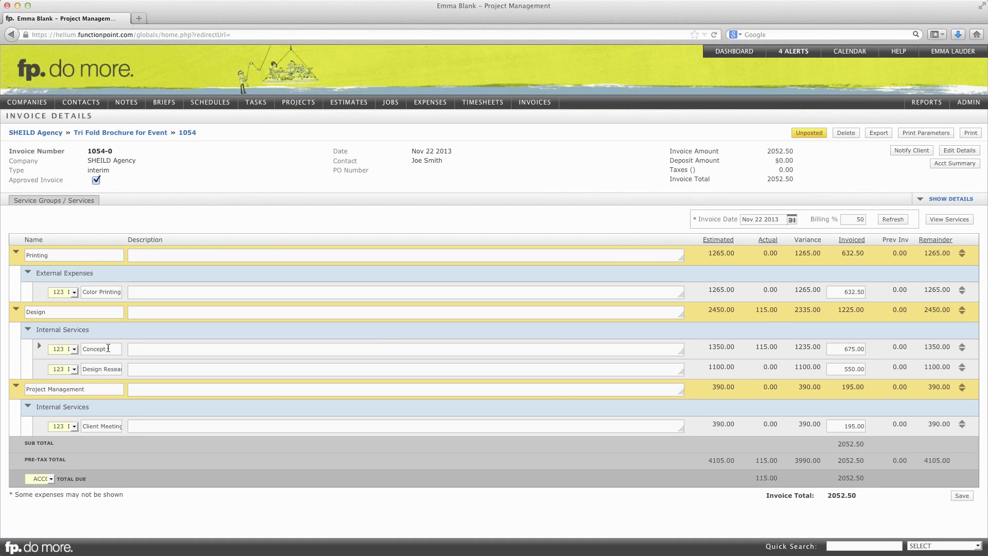
{"action": "left_click", "coordinate": [40, 347]}
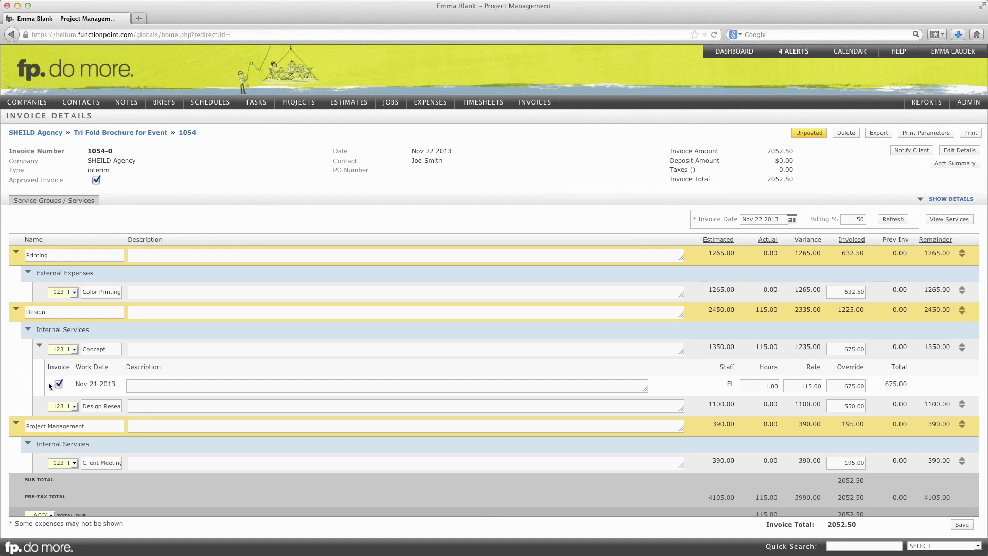
Step: Toggle invoicing for the Nov 21 2013 Concept time entry, collapse Concept, and save the invoice
{"action": "left_click", "coordinate": [58, 384]}
{"action": "left_click", "coordinate": [39, 345]}
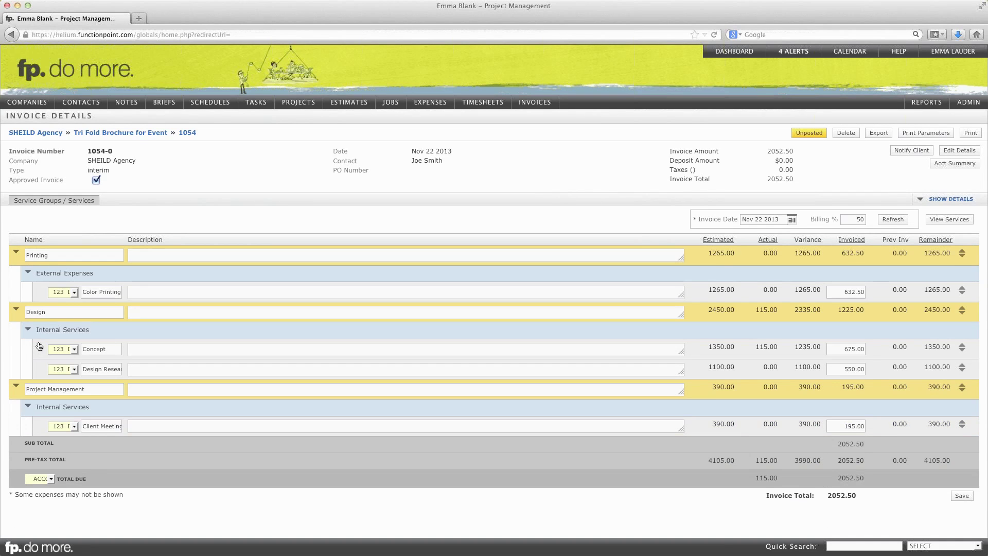
{"action": "left_click", "coordinate": [960, 495]}
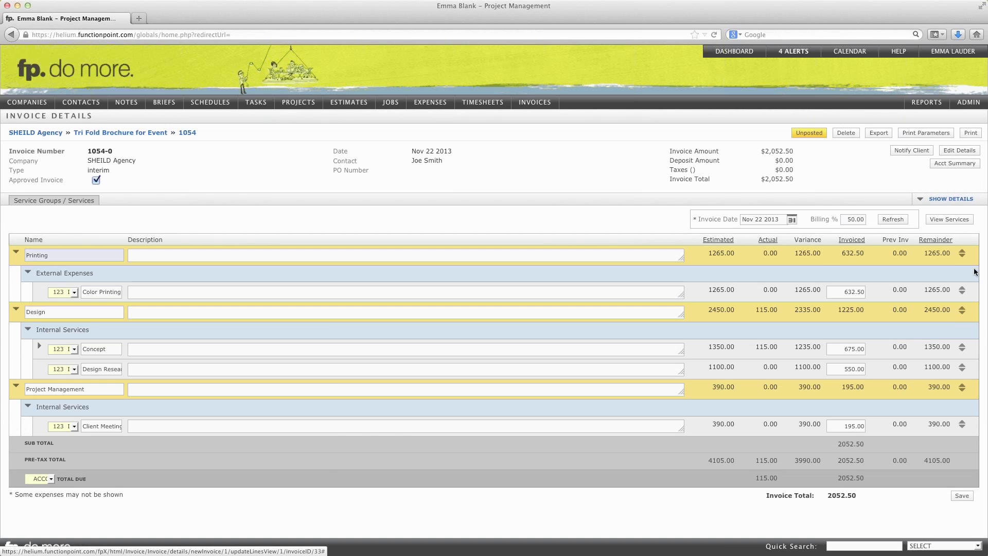
{"action": "left_click_drag", "start_coordinate": [961, 253], "coordinate": [958, 291]}
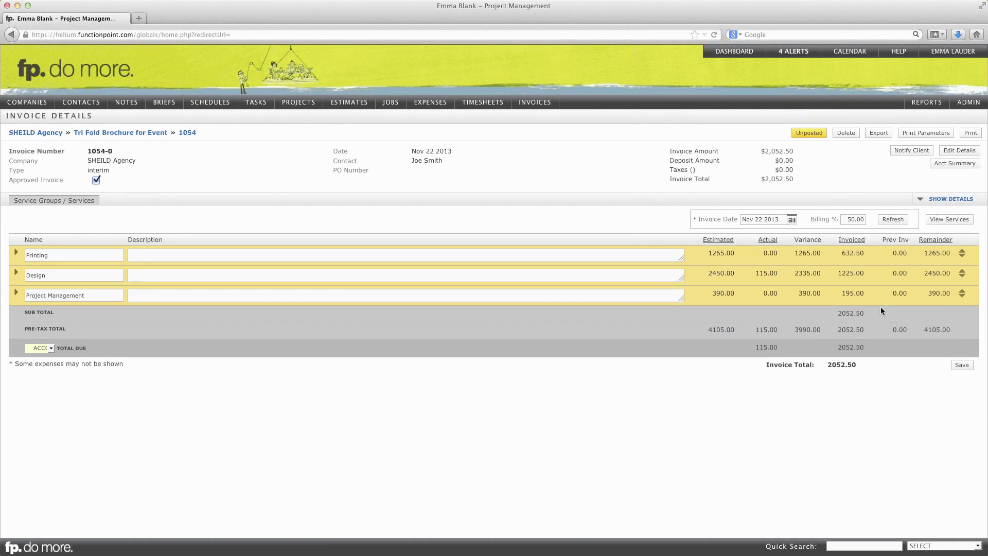
{"action": "left_click", "coordinate": [962, 365]}
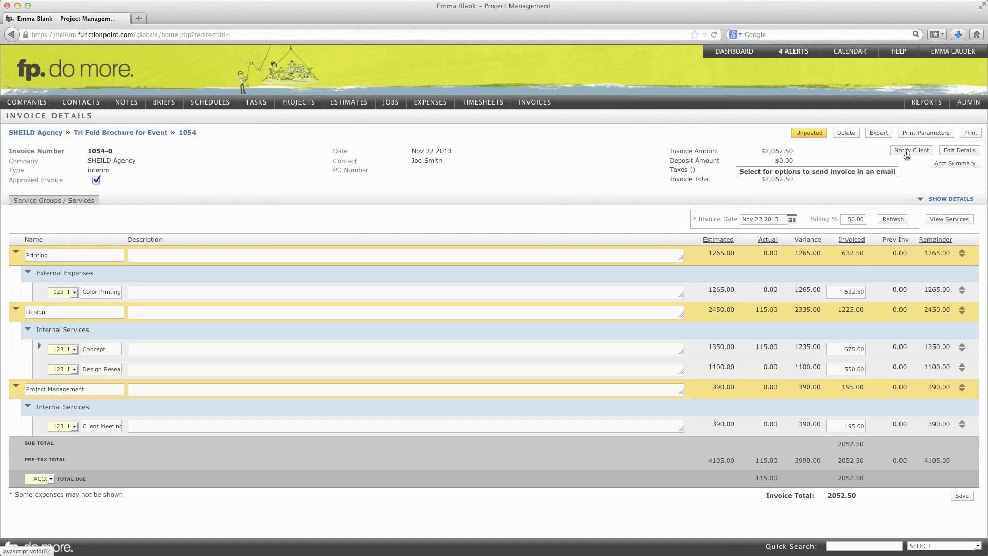
{"action": "left_click", "coordinate": [907, 153]}
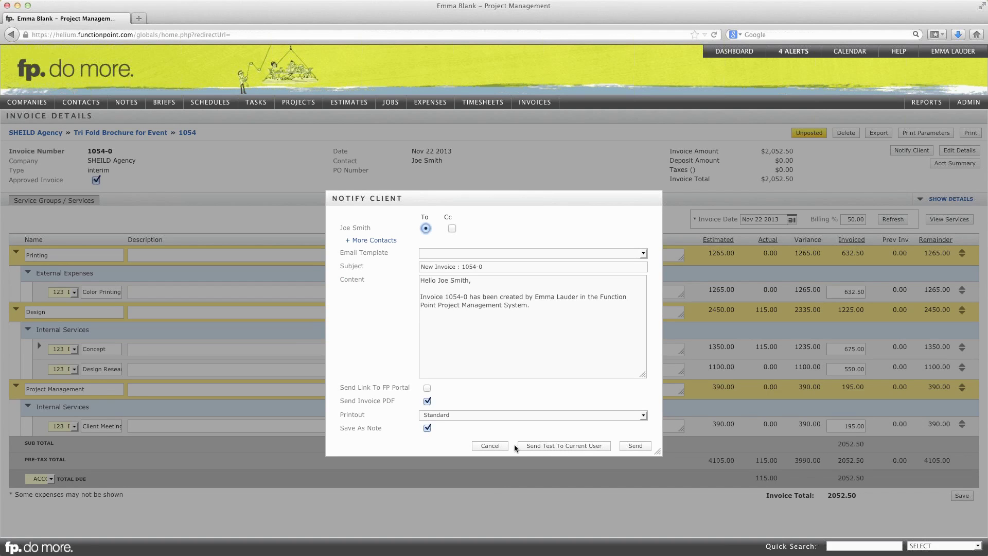
{"action": "left_click", "coordinate": [490, 446]}
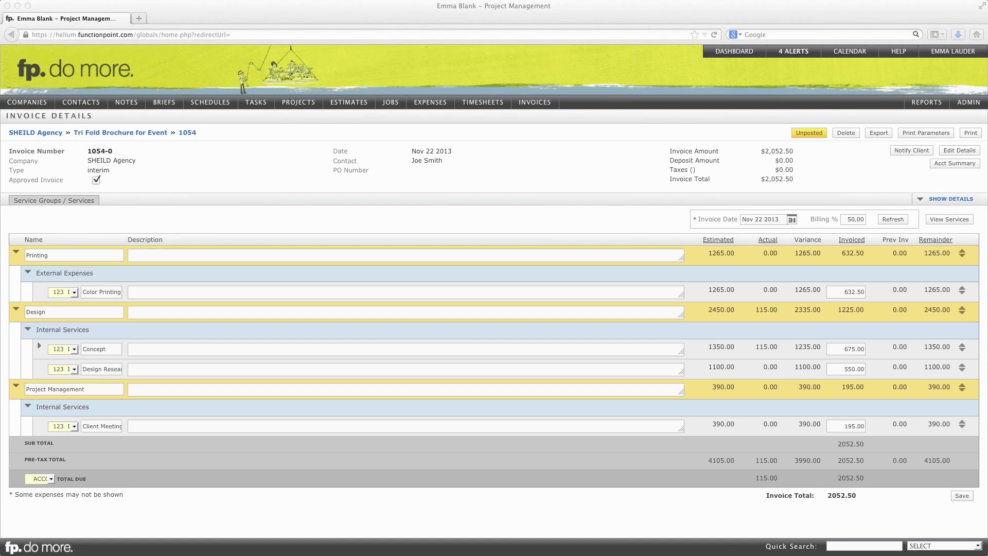
{"action": "left_click", "coordinate": [576, 162]}
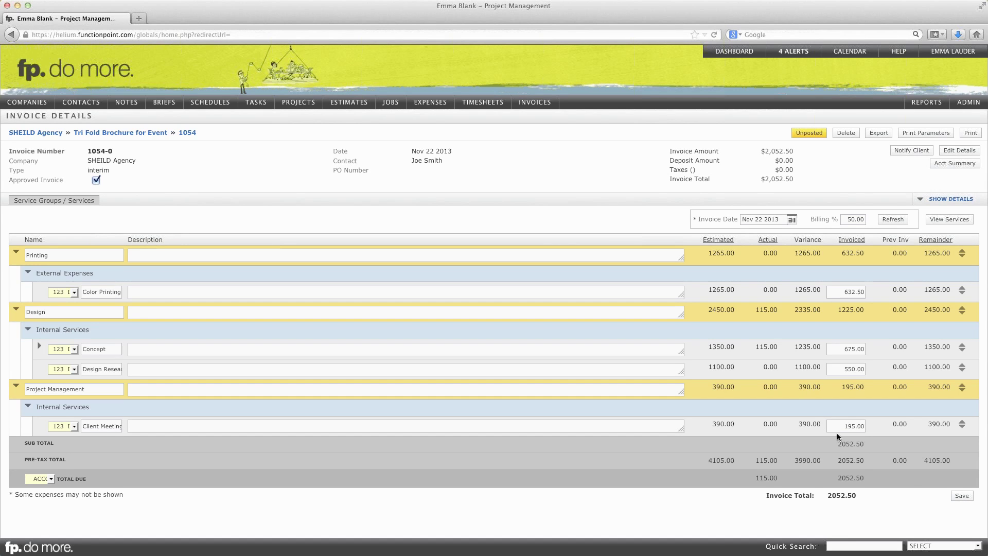
{"action": "left_click", "coordinate": [969, 496]}
{"action": "mouse_move", "coordinate": [27, 106]}
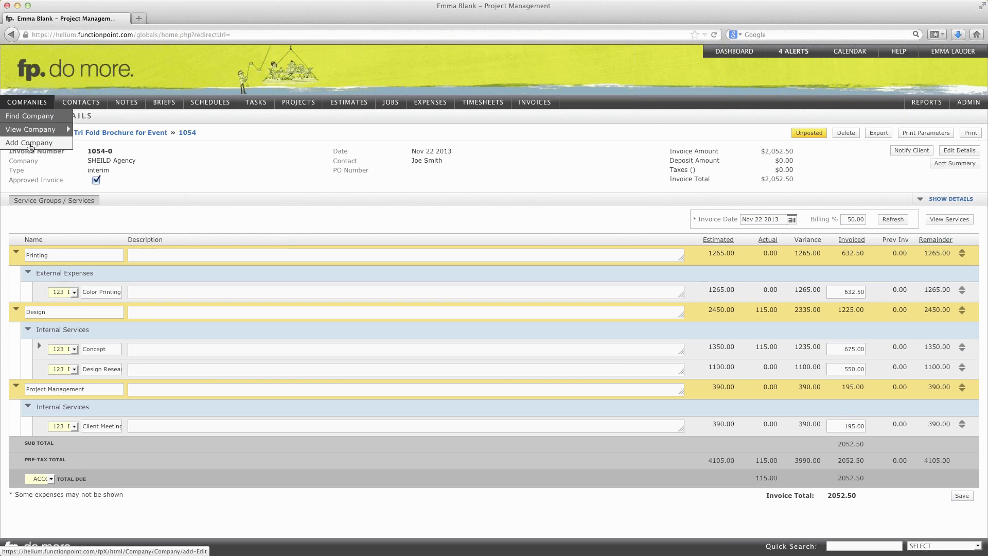
Step: Start a new company record named 'Captain America Architecture'
{"action": "left_click", "coordinate": [30, 146]}
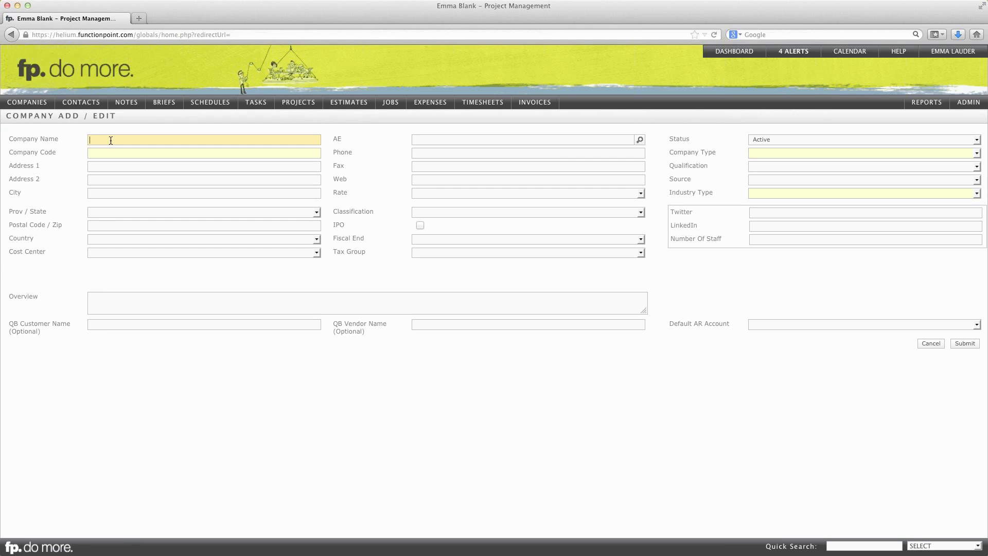
{"action": "type", "text": "Captain Am"}
{"action": "type", "text": "ericcan "}
{"action": "type", "text": "rchitecture"}
{"action": "key", "text": "Tab"}
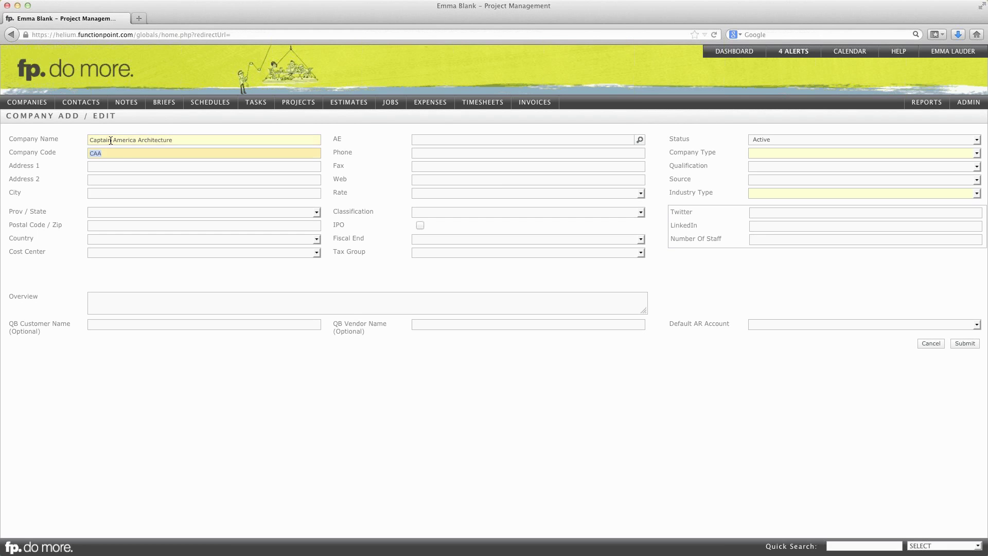
Step: Enter the address 123 Main Street, Vancouver, BC, correcting the misspelled city
{"action": "left_click", "coordinate": [106, 167]}
{"action": "type", "text": "12"}
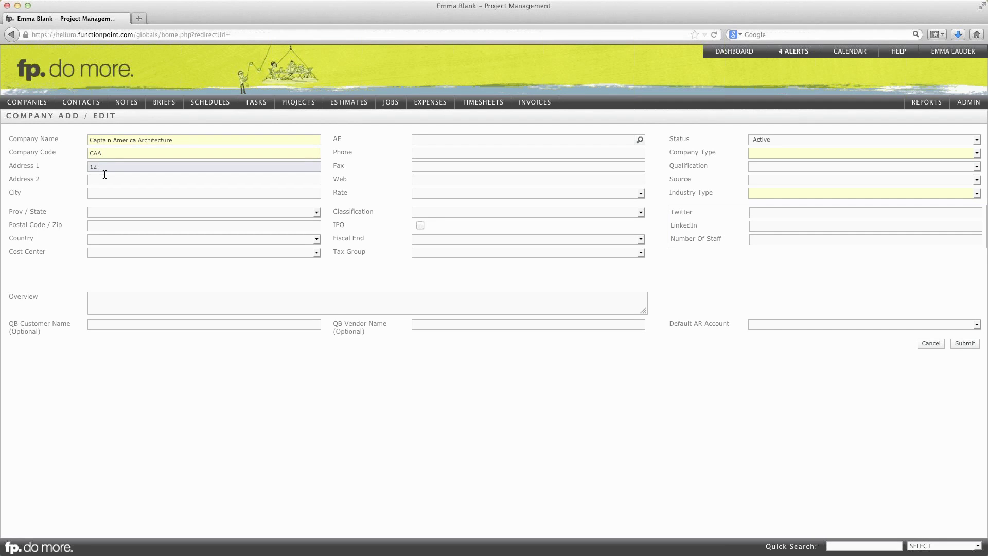
{"action": "type", "text": "3 Main Street"}
{"action": "key", "text": "Tab"}
{"action": "key", "text": "Tab"}
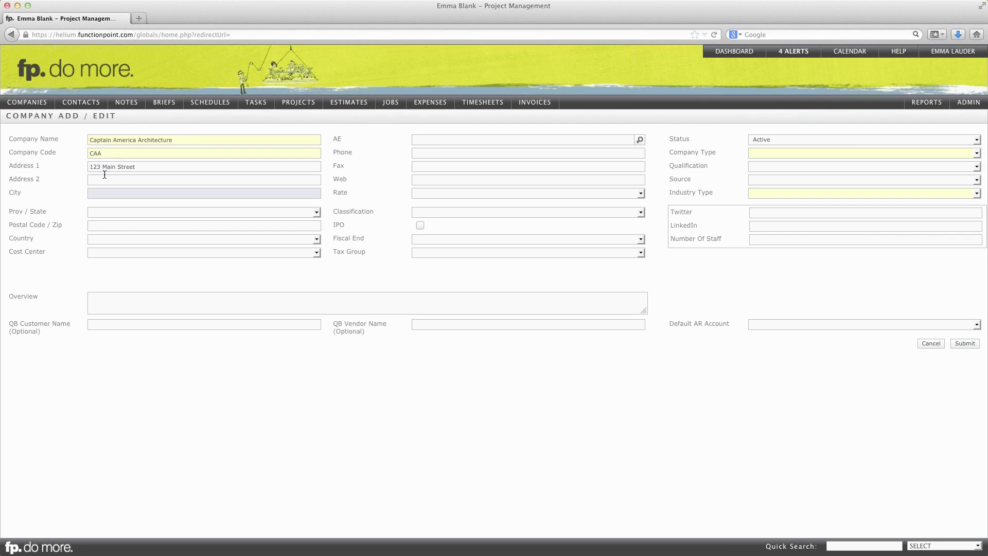
{"action": "type", "text": "Vancoucer"}
{"action": "key", "text": "Tab"}
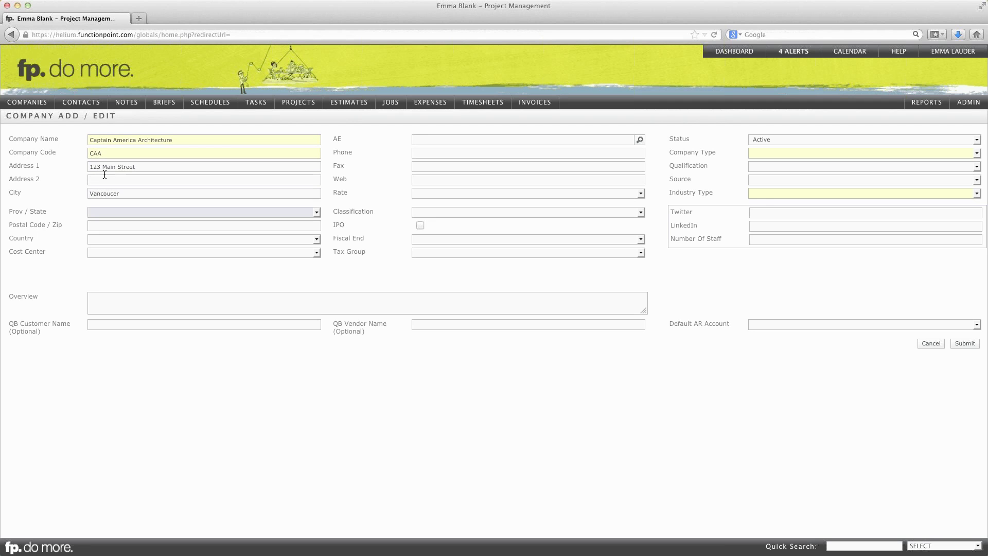
{"action": "left_click", "coordinate": [113, 194]}
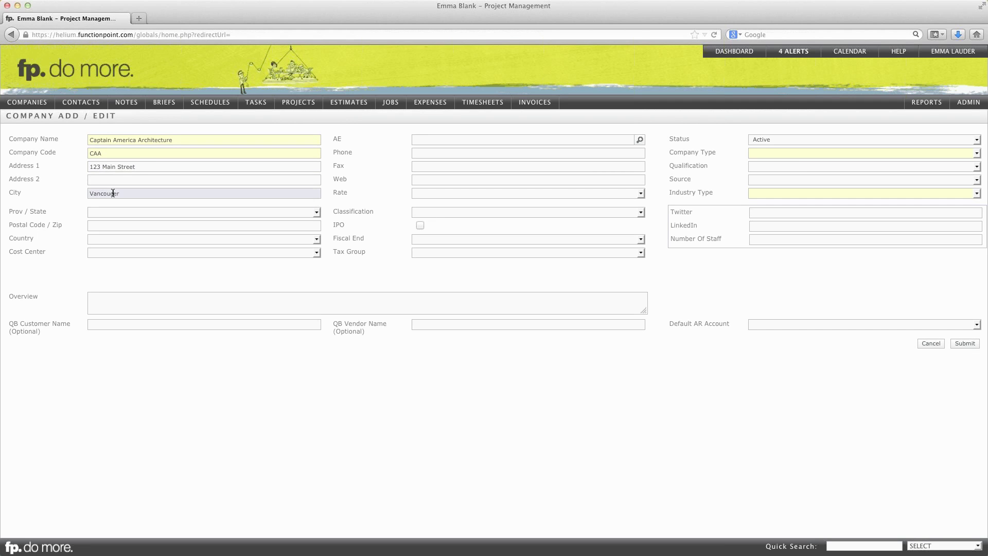
{"action": "key", "text": "BackSpace"}
{"action": "type", "text": "v"}
{"action": "key", "text": "Tab"}
{"action": "key", "text": "b"}
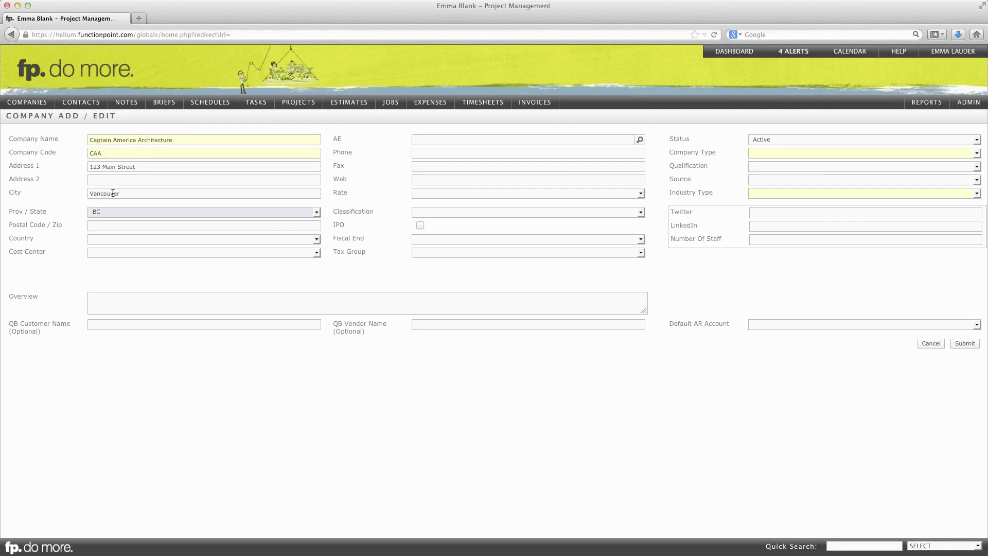
{"action": "key", "text": "Tab"}
{"action": "key", "text": "Tab"}
{"action": "key", "text": "Tab"}
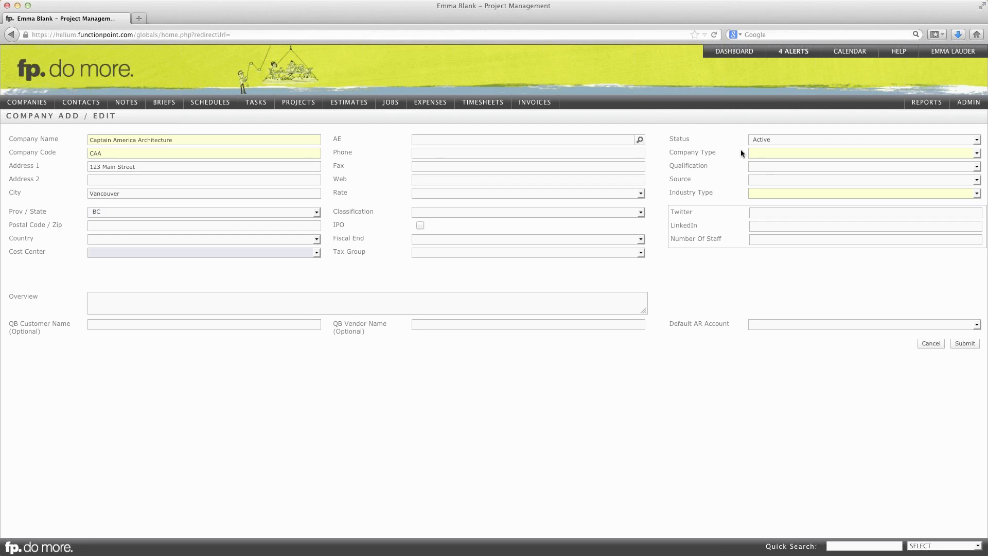
Step: Classify the company as an Architectural Client and submit the record
{"action": "left_click", "coordinate": [765, 155]}
{"action": "left_click", "coordinate": [764, 170]}
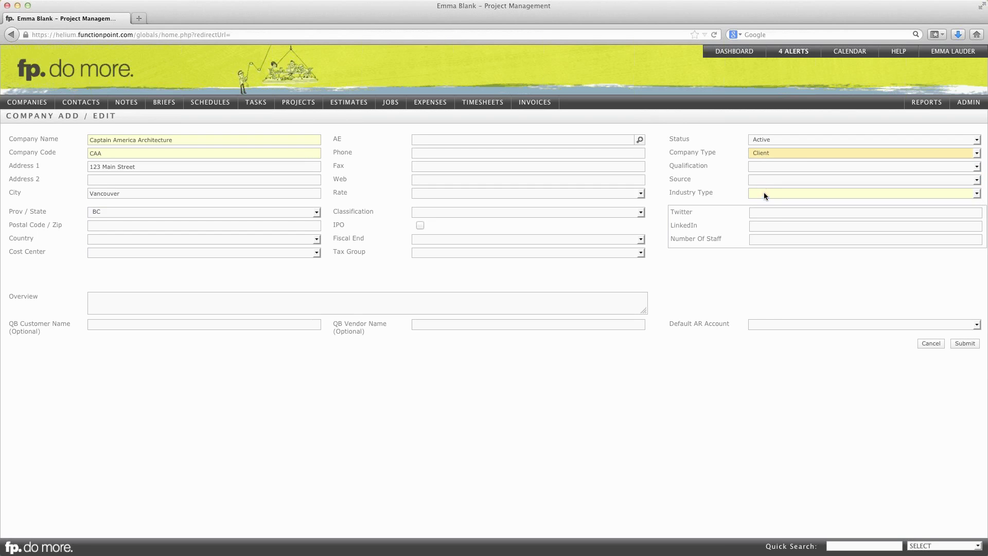
{"action": "left_click", "coordinate": [764, 193]}
{"action": "left_click", "coordinate": [768, 219]}
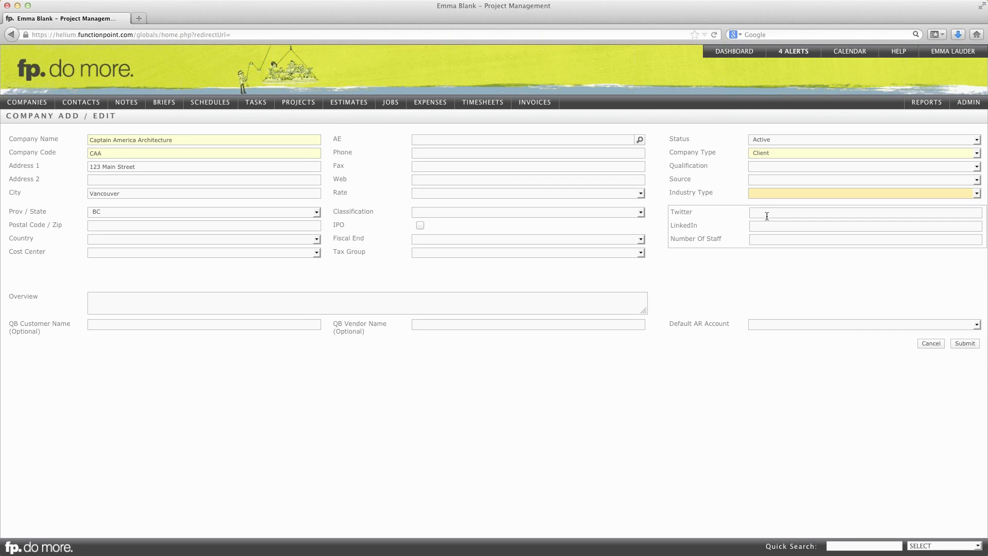
{"action": "left_click", "coordinate": [964, 343]}
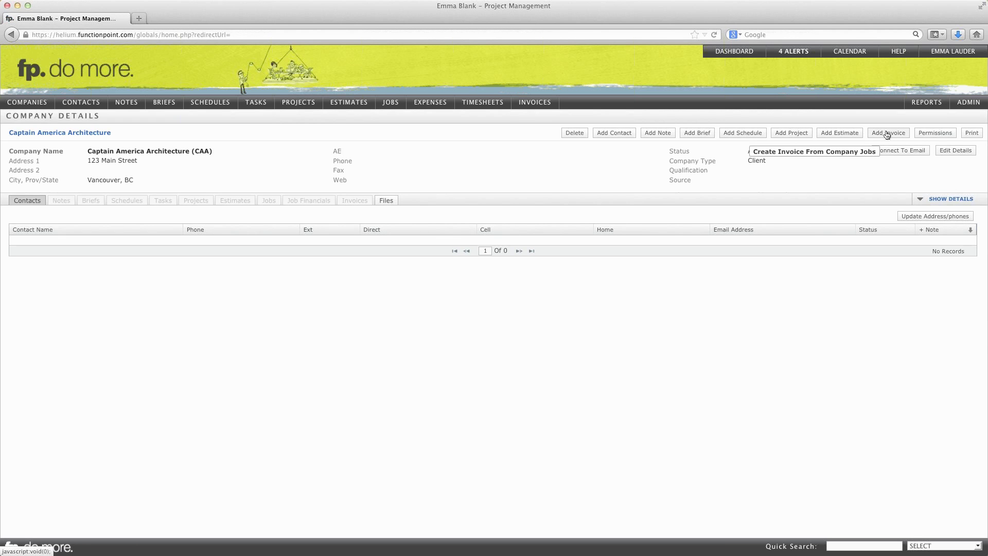
Step: Start a new invoice for Captain America Architecture from its Company Details page
{"action": "left_click", "coordinate": [887, 135]}
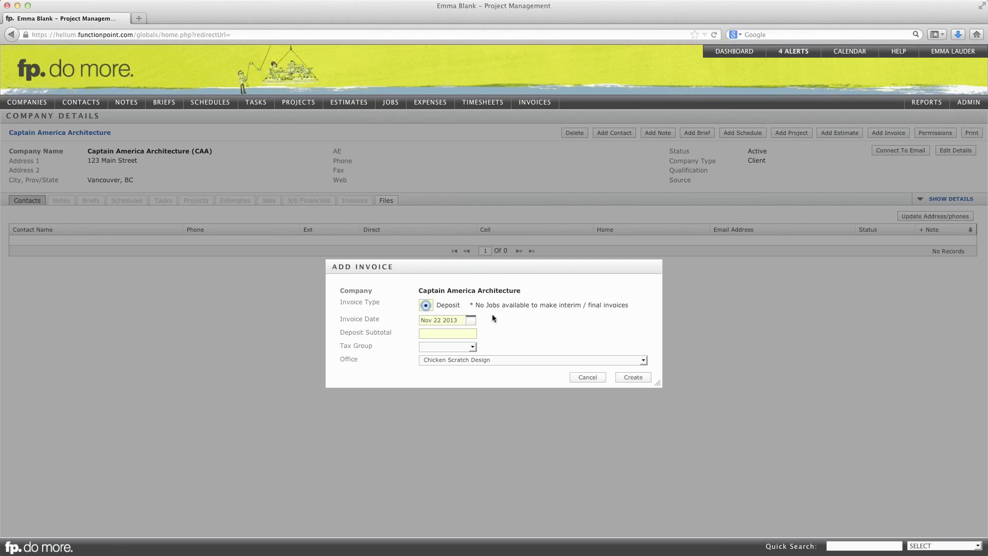
Step: Create the deposit invoice with a 5250 deposit subtotal and no tax group
{"action": "left_click_drag", "start_coordinate": [474, 305], "coordinate": [632, 312]}
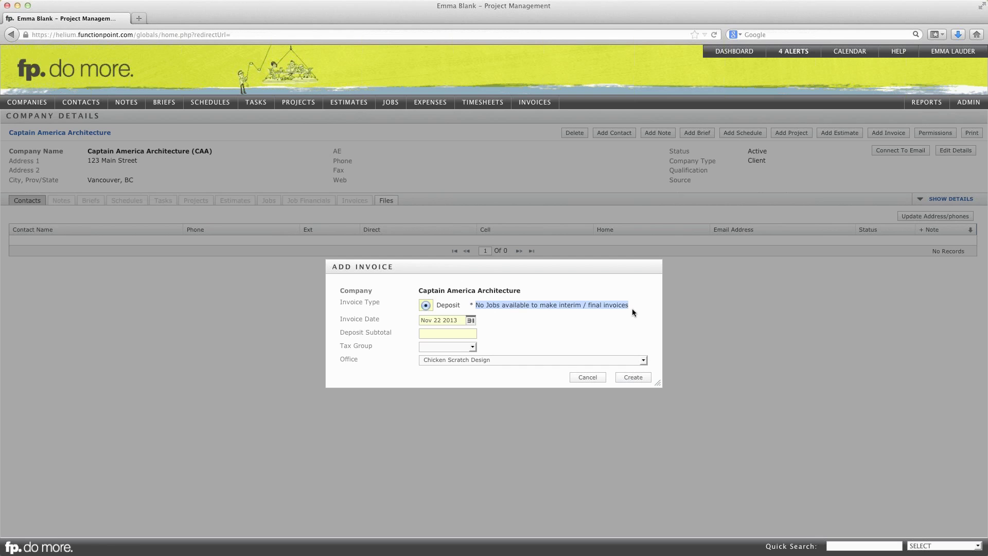
{"action": "left_click", "coordinate": [457, 335]}
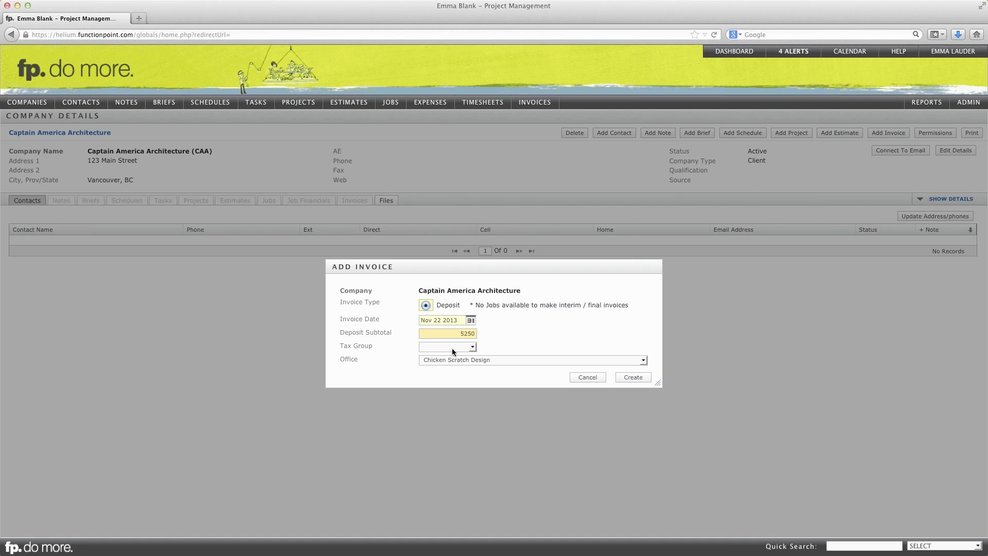
{"action": "left_click", "coordinate": [452, 347]}
{"action": "left_click", "coordinate": [462, 360]}
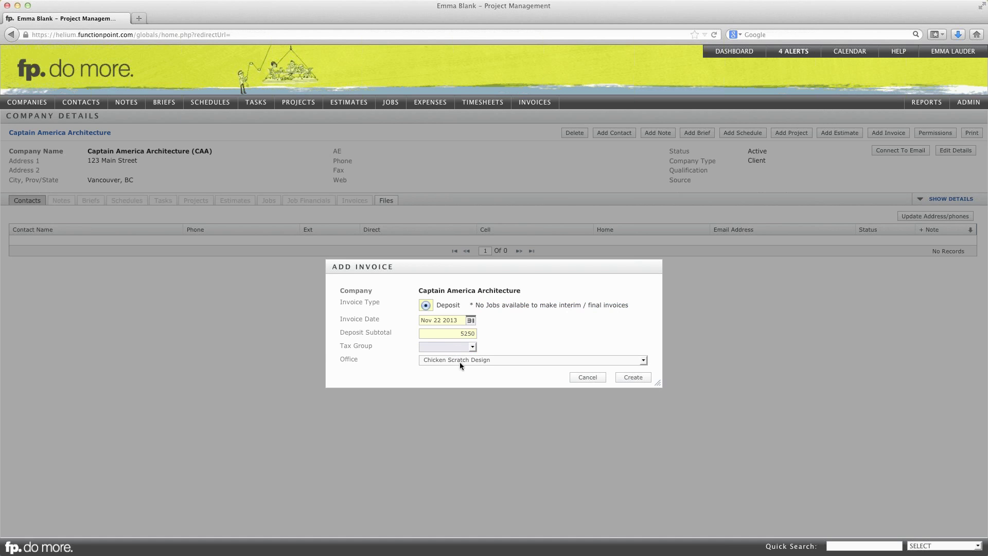
{"action": "left_click", "coordinate": [630, 379]}
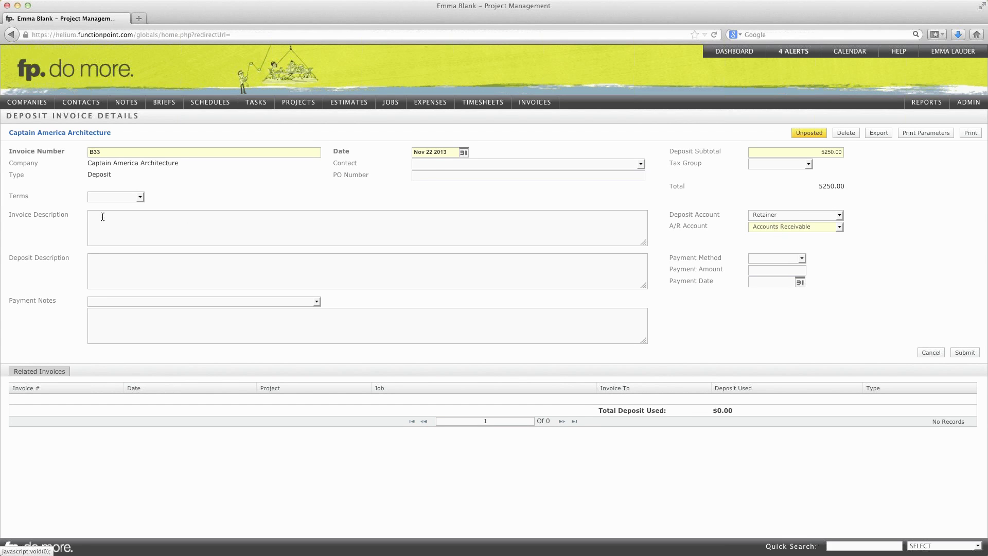
Step: Save invoice B33 with description 'Deposit from client for work that's yet to be determined.', other fields empty
{"action": "left_click", "coordinate": [433, 163]}
{"action": "left_click", "coordinate": [432, 164]}
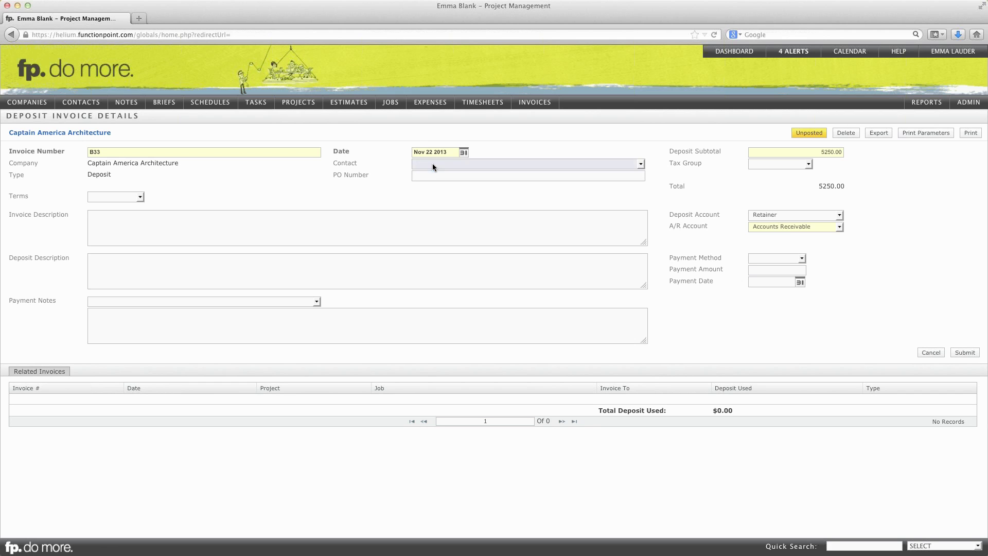
{"action": "left_click", "coordinate": [433, 174]}
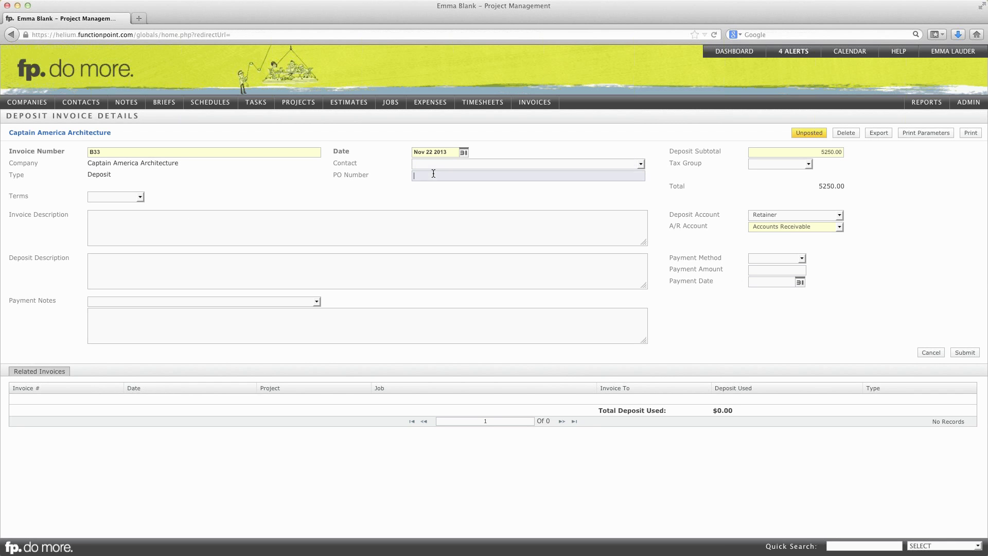
{"action": "left_click", "coordinate": [119, 197]}
{"action": "left_click", "coordinate": [119, 196]}
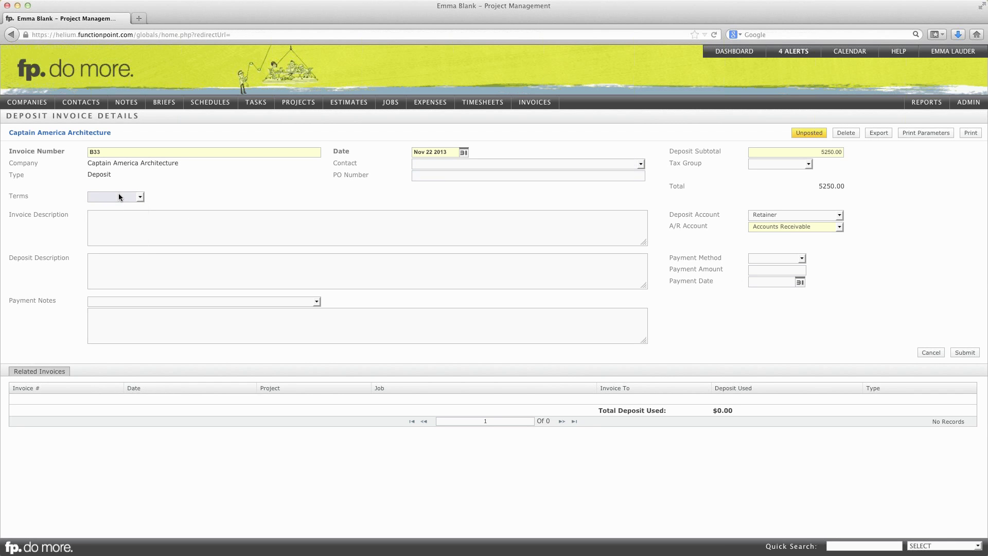
{"action": "left_click", "coordinate": [131, 270]}
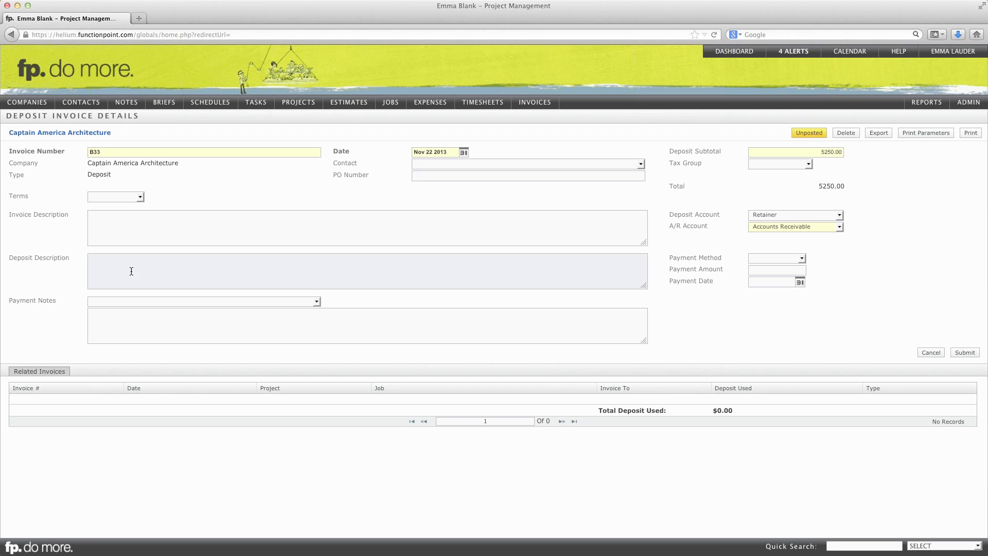
{"action": "type", "text": "Depsot"}
{"action": "key", "text": "BackSpace"}
{"action": "type", "text": "osit from client for work that's yet to be determined."}
{"action": "left_click", "coordinate": [121, 301]}
{"action": "left_click", "coordinate": [122, 302]}
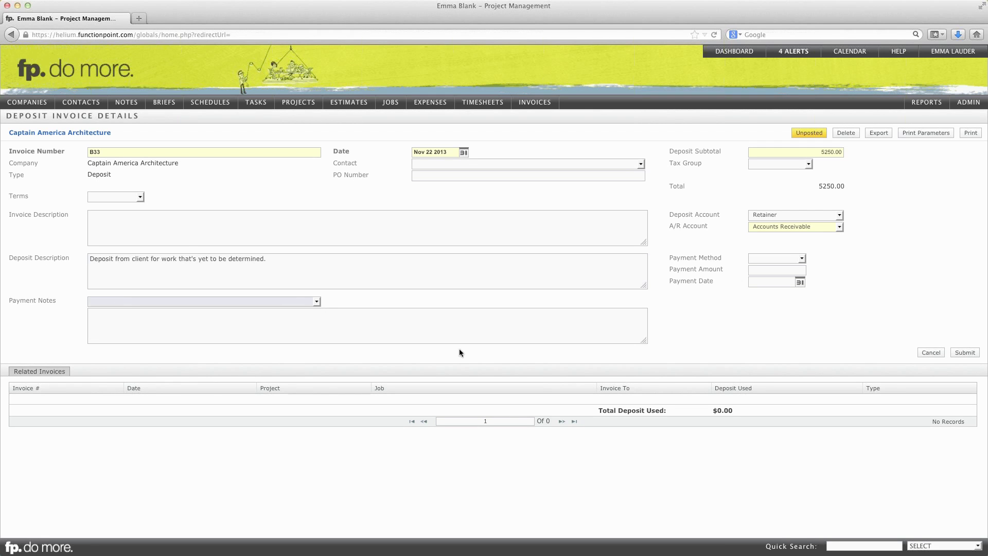
{"action": "left_click", "coordinate": [964, 353]}
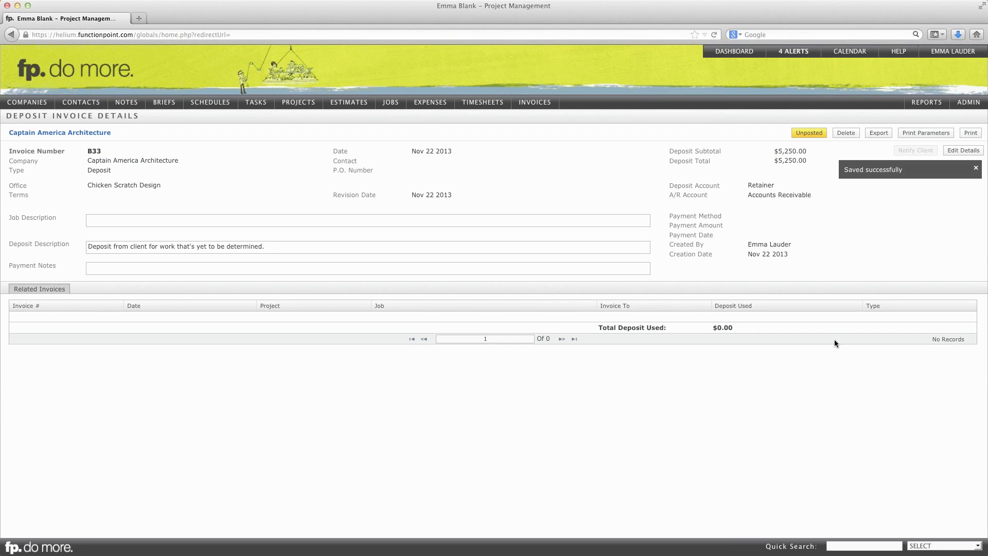
Step: Add a Cheque payment of 5250 dated Nov 22 2013 to invoice B33 and save
{"action": "left_click", "coordinate": [966, 151]}
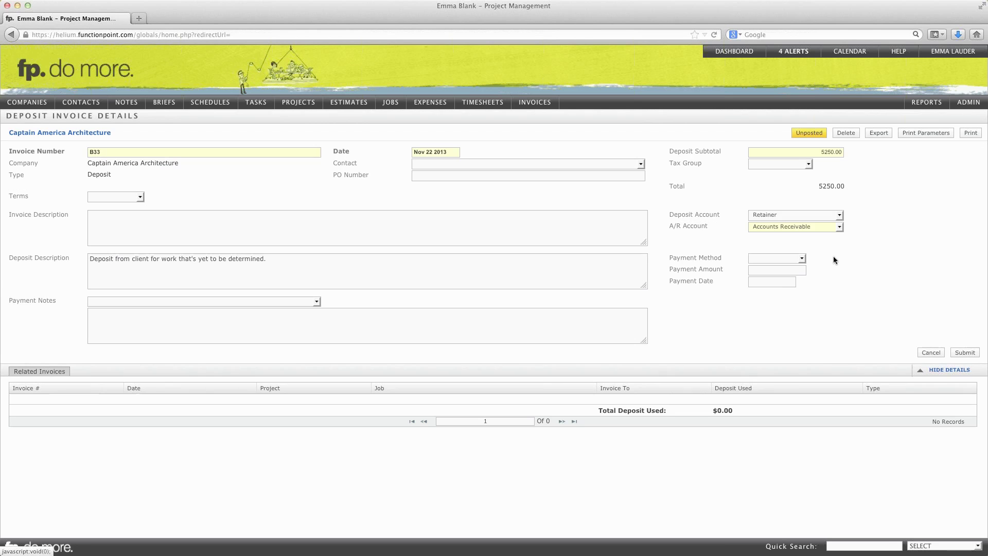
{"action": "left_click", "coordinate": [762, 257]}
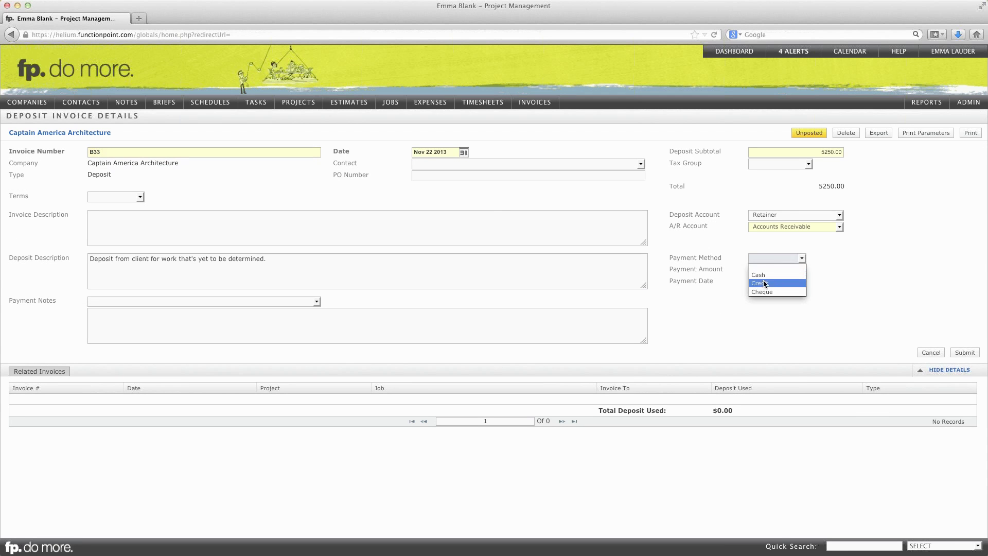
{"action": "left_click", "coordinate": [762, 292]}
{"action": "left_click", "coordinate": [766, 269]}
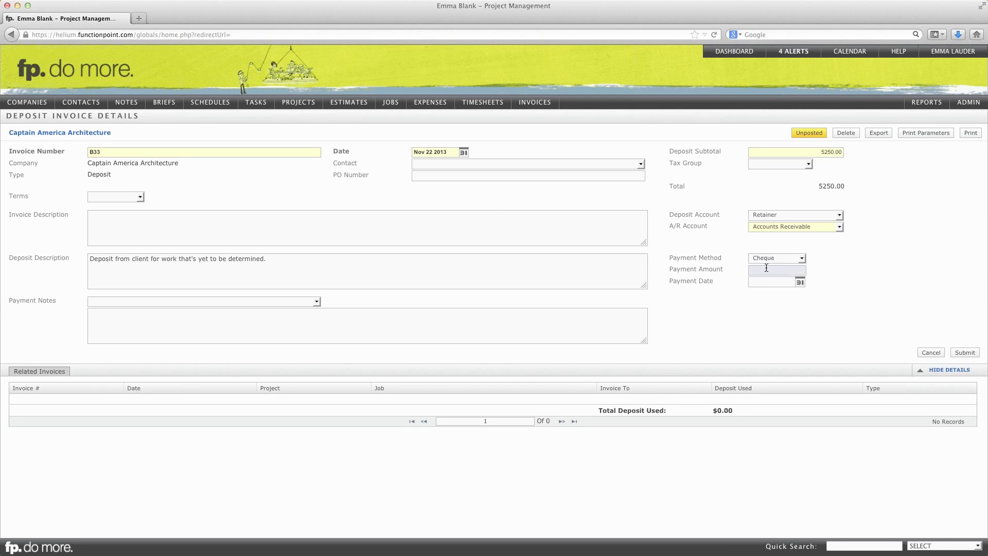
{"action": "type", "text": "5250"}
{"action": "key", "text": "Tab"}
{"action": "left_click", "coordinate": [800, 282]}
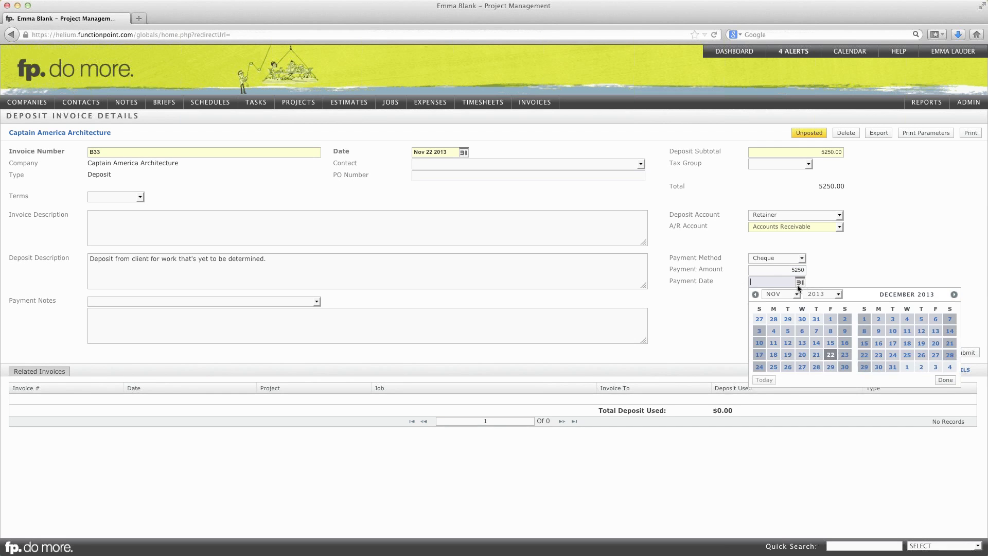
{"action": "left_click", "coordinate": [830, 355]}
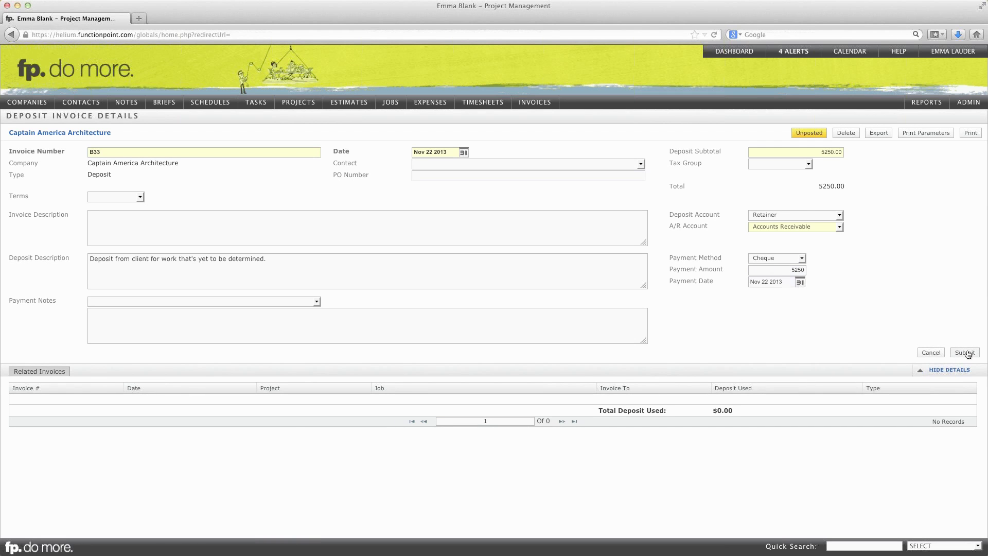
{"action": "key", "text": "Return"}
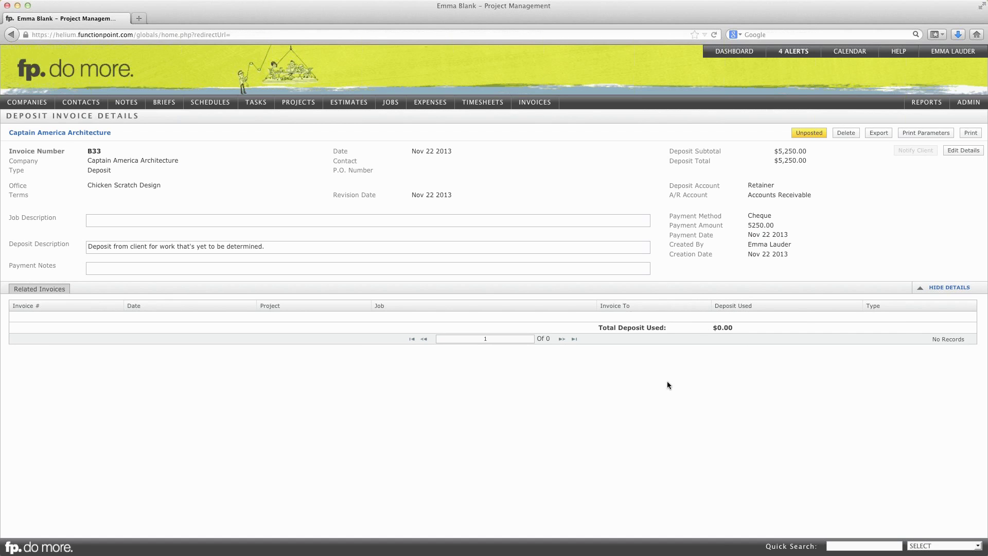
Step: Return to Captain America Architecture's page and begin a new estimate for the company
{"action": "left_click", "coordinate": [61, 133]}
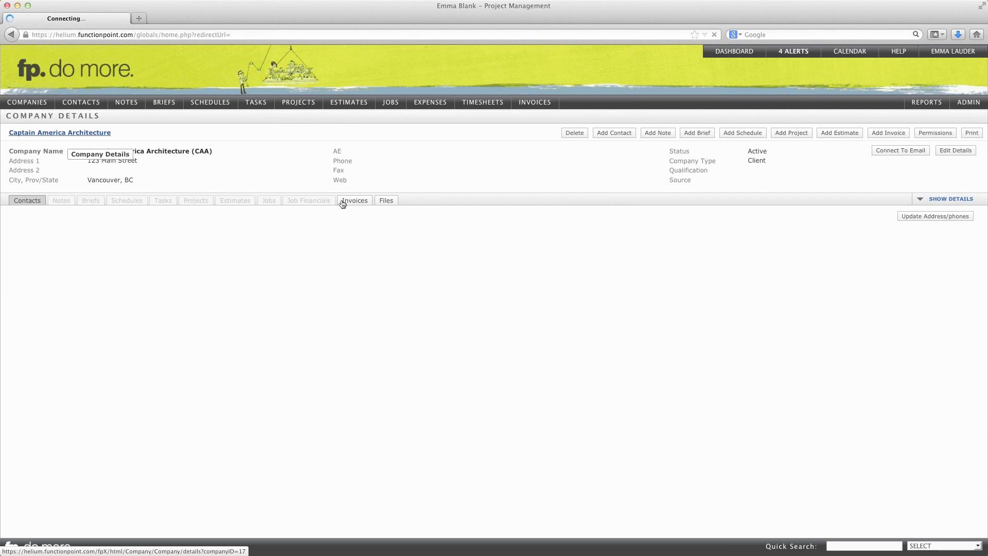
{"action": "left_click", "coordinate": [346, 200]}
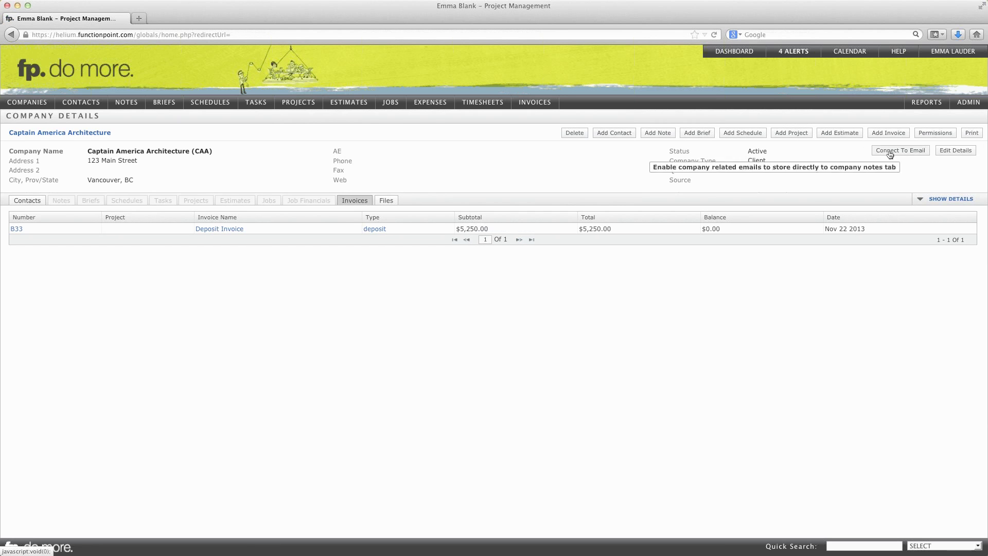
{"action": "left_click", "coordinate": [847, 135]}
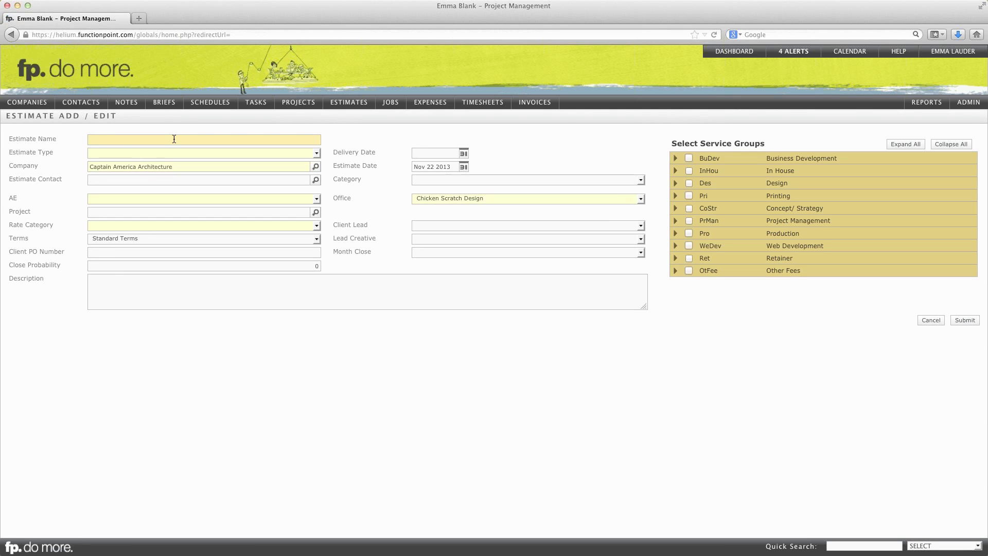
Step: Name the estimate 'Posters for Office' with type Poster, an account executive and Standard Rate
{"action": "left_click", "coordinate": [174, 139]}
{"action": "type", "text": "Posters for Office"}
{"action": "left_click", "coordinate": [174, 152]}
{"action": "scroll", "coordinate": [148, 297], "scroll_direction": "down", "scroll_amount": 3}
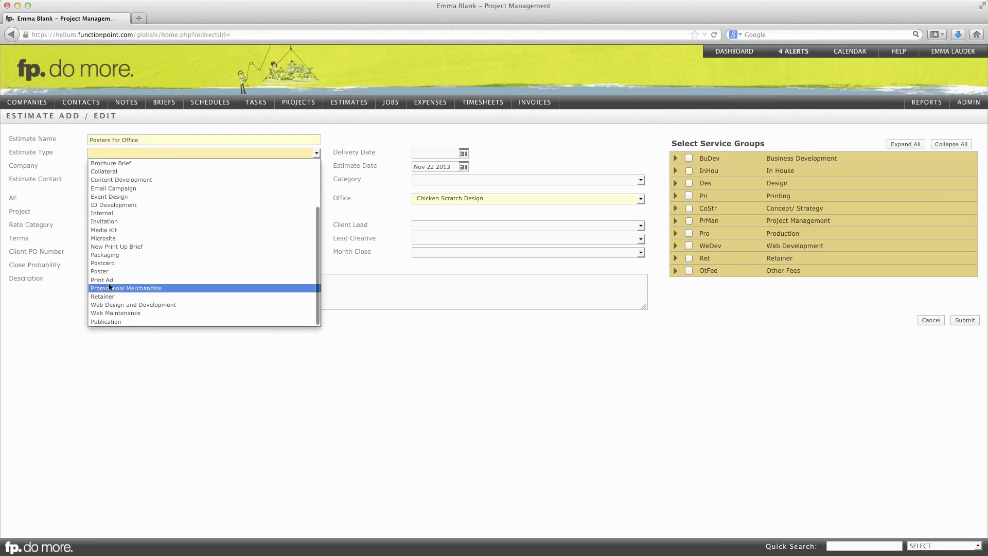
{"action": "left_click", "coordinate": [109, 262]}
{"action": "left_click", "coordinate": [143, 152]}
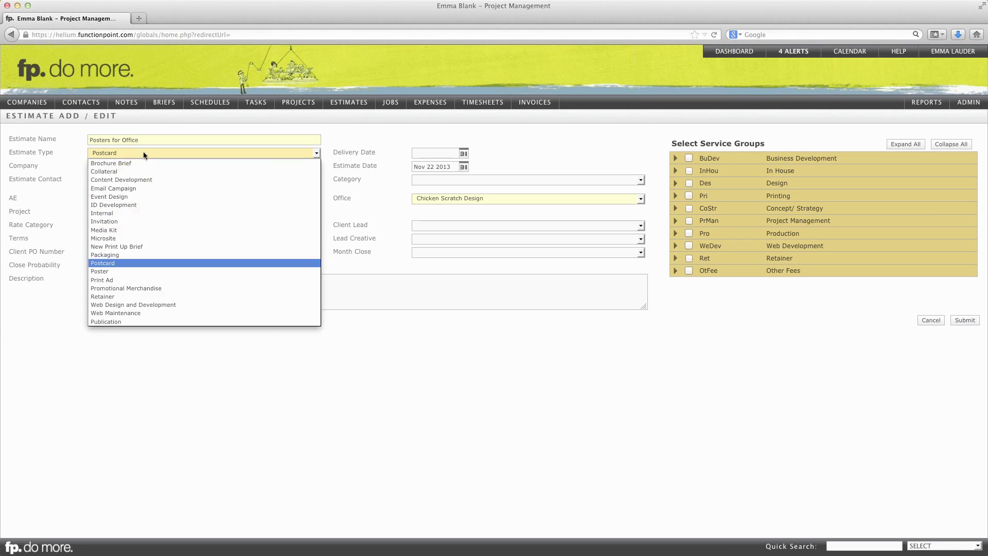
{"action": "left_click", "coordinate": [116, 271]}
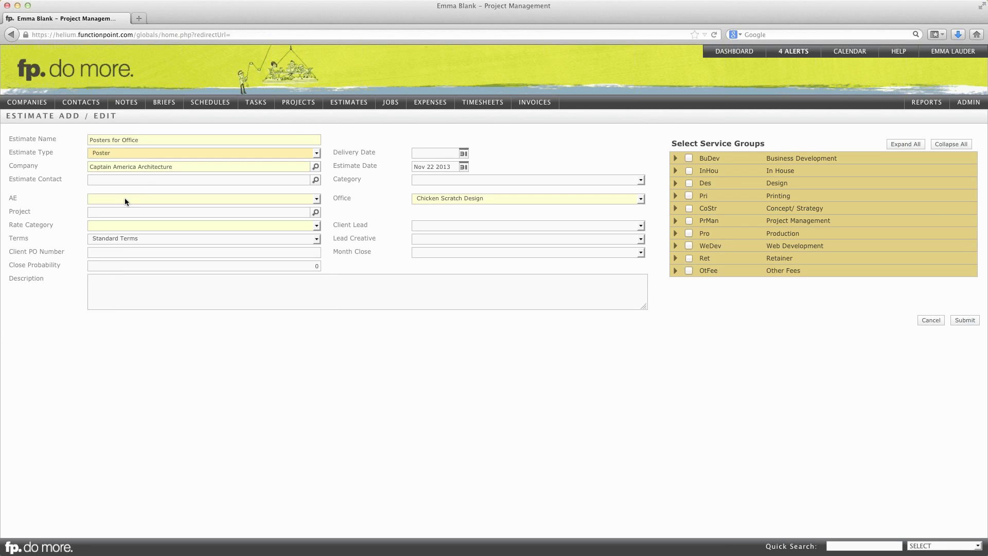
{"action": "left_click", "coordinate": [125, 200]}
{"action": "left_click", "coordinate": [114, 215]}
{"action": "left_click", "coordinate": [115, 225]}
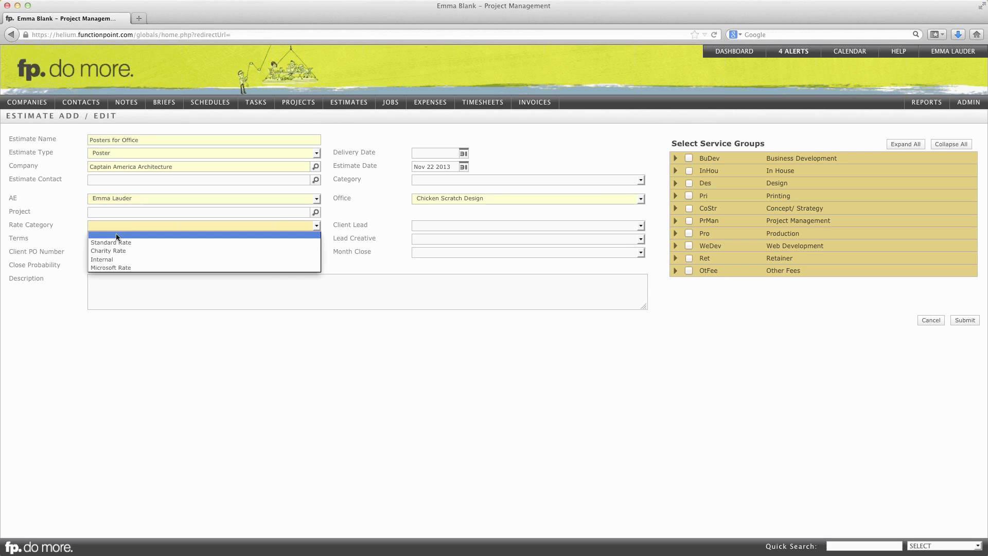
{"action": "left_click", "coordinate": [473, 180]}
Step: Set delivery to Dec 27 2013, add Design and Color Printing services, and submit
{"action": "left_click", "coordinate": [464, 154]}
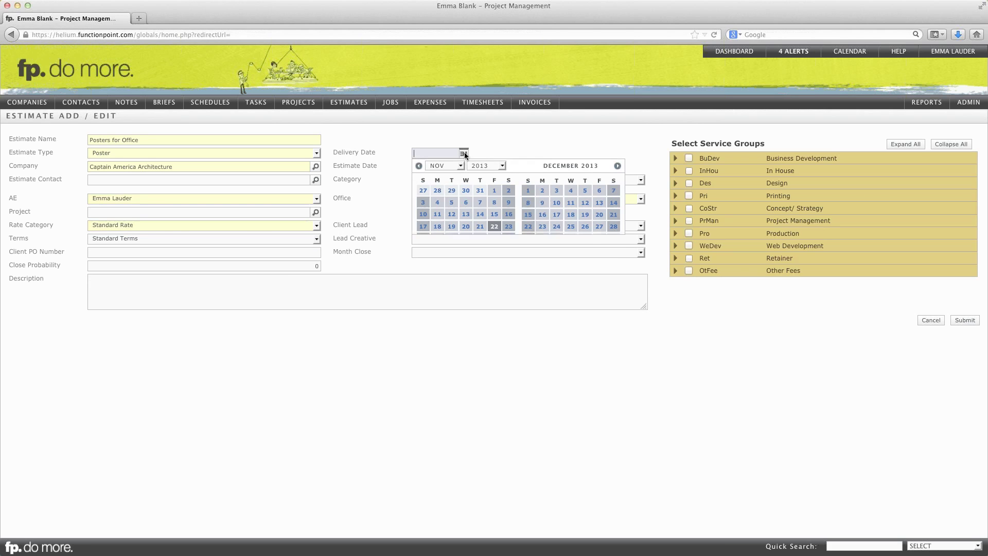
{"action": "left_click", "coordinate": [600, 227]}
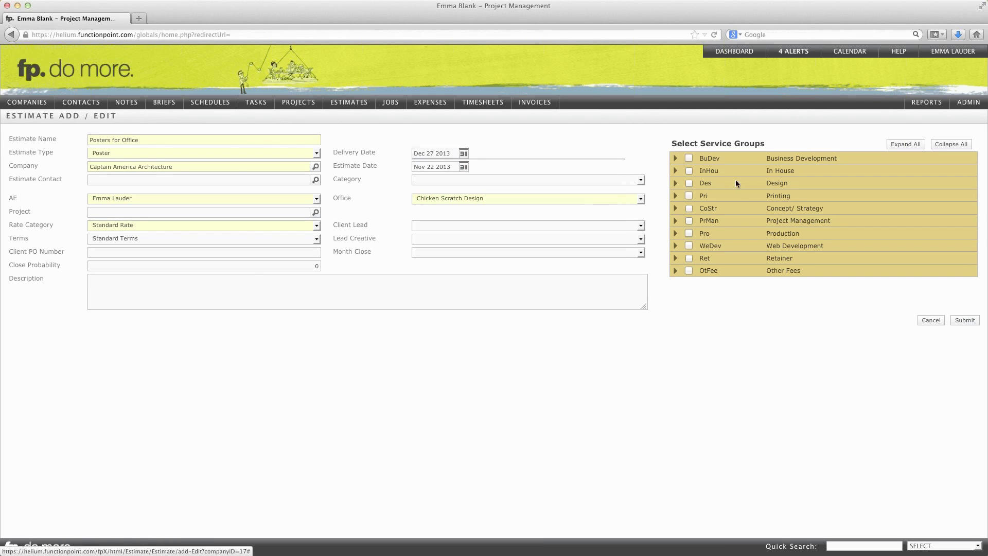
{"action": "left_click", "coordinate": [675, 183]}
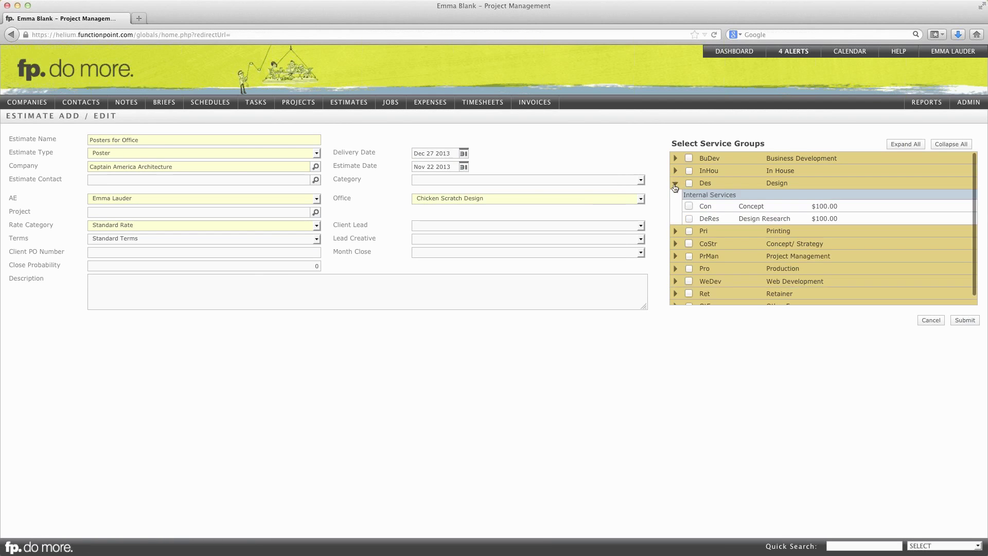
{"action": "left_click", "coordinate": [689, 217]}
{"action": "left_click", "coordinate": [675, 231]}
{"action": "left_click", "coordinate": [689, 272]}
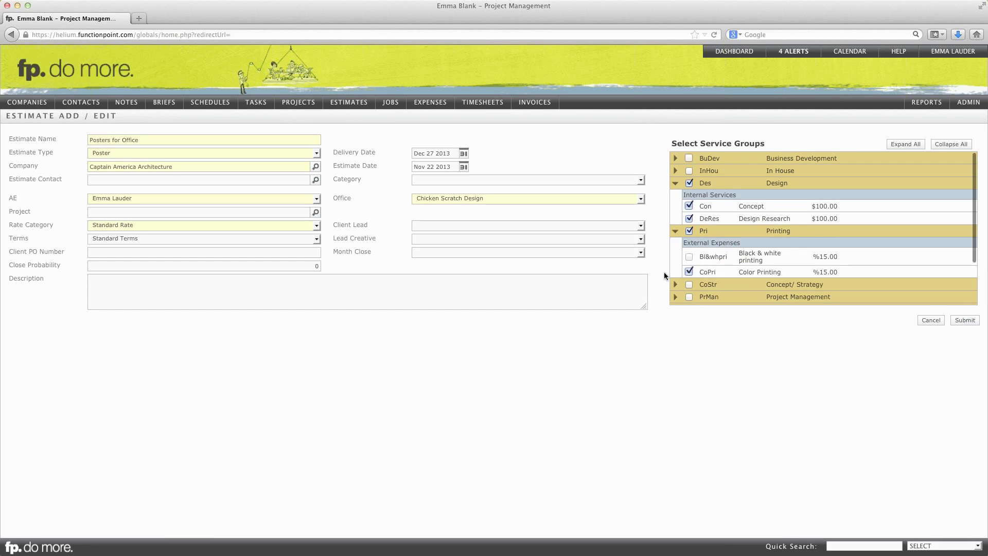
{"action": "left_click", "coordinate": [953, 321]}
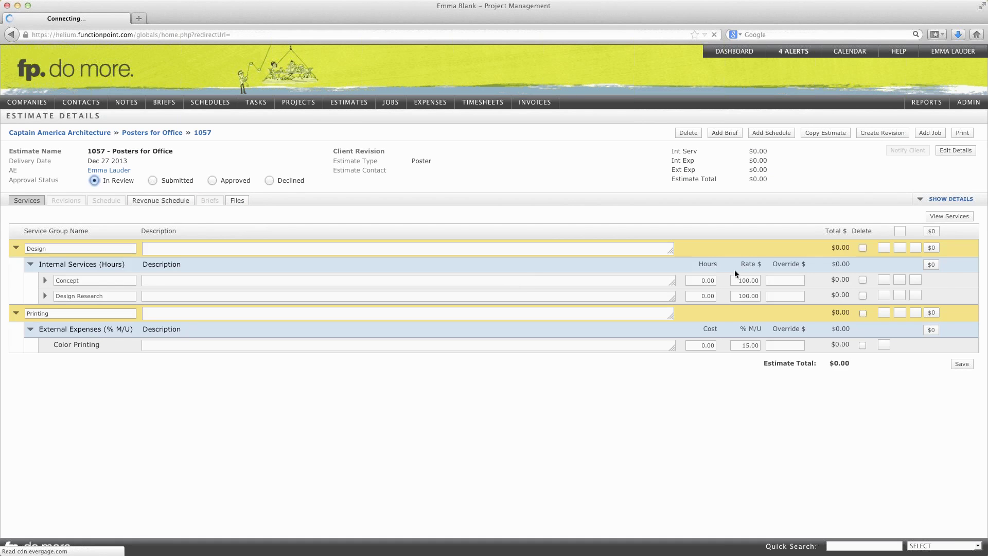
Step: Enter 12 Concept hours, 14 Design Research hours and 500 Color Printing cost, then save
{"action": "type", "text": "12"}
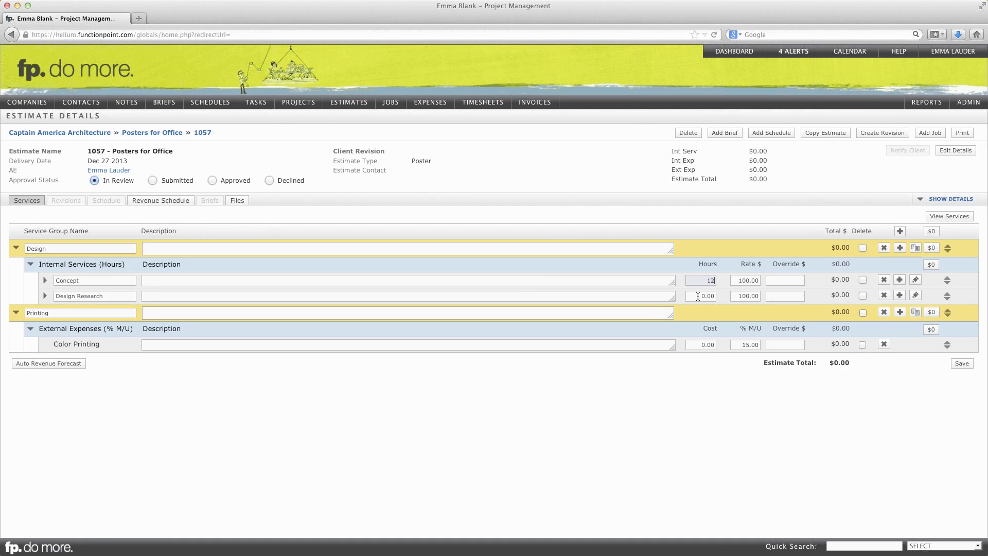
{"action": "left_click", "coordinate": [697, 296]}
{"action": "type", "text": "1"}
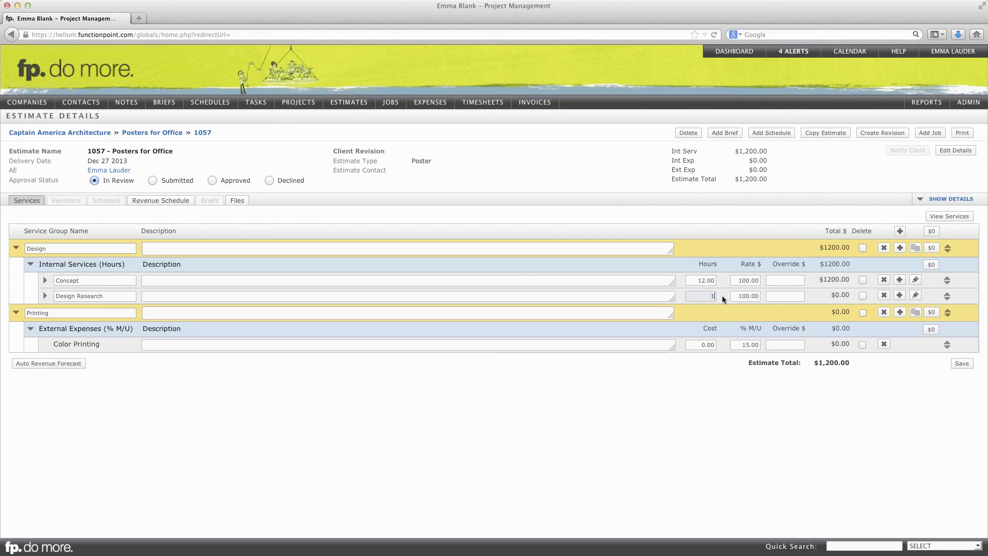
{"action": "type", "text": "4"}
{"action": "left_click", "coordinate": [696, 345]}
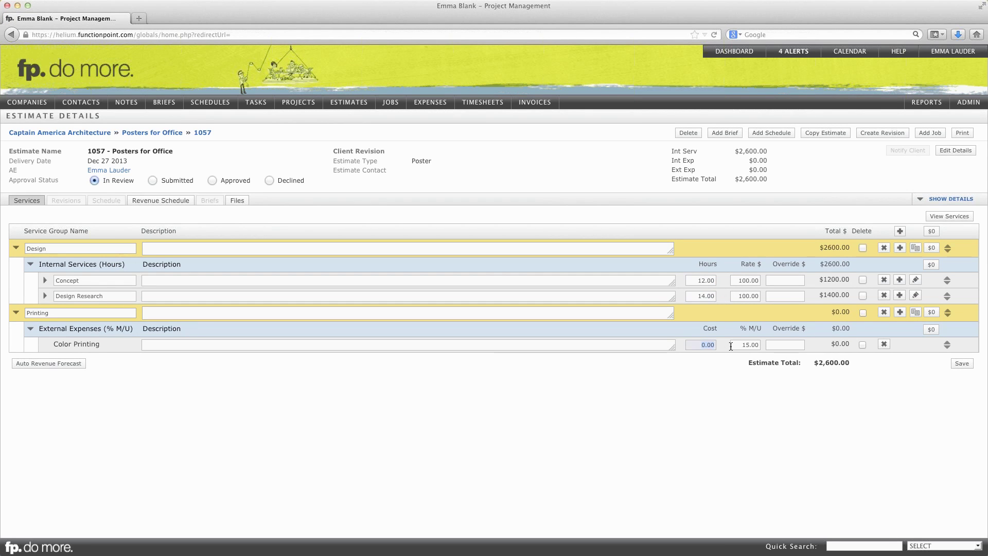
{"action": "type", "text": "500"}
{"action": "key", "text": "Tab"}
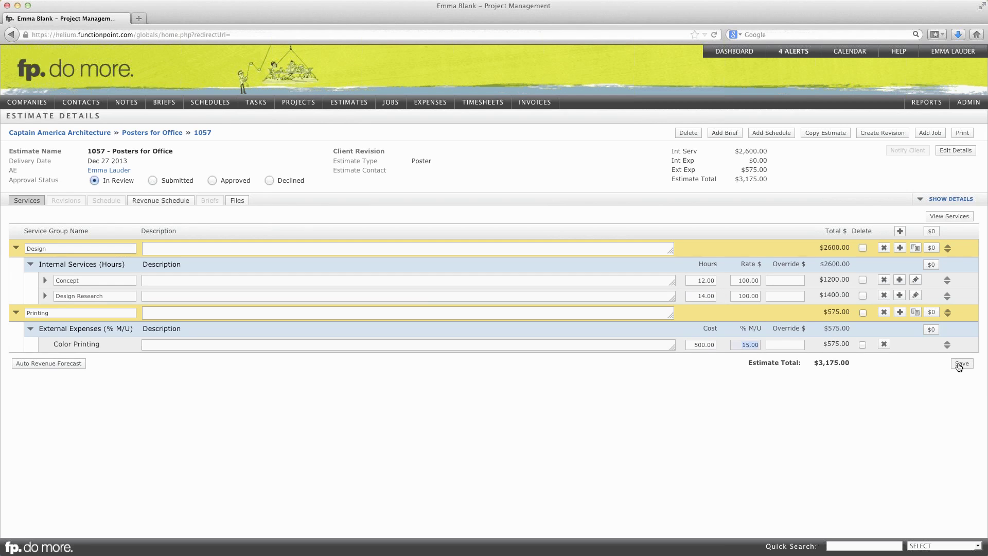
{"action": "left_click", "coordinate": [960, 364]}
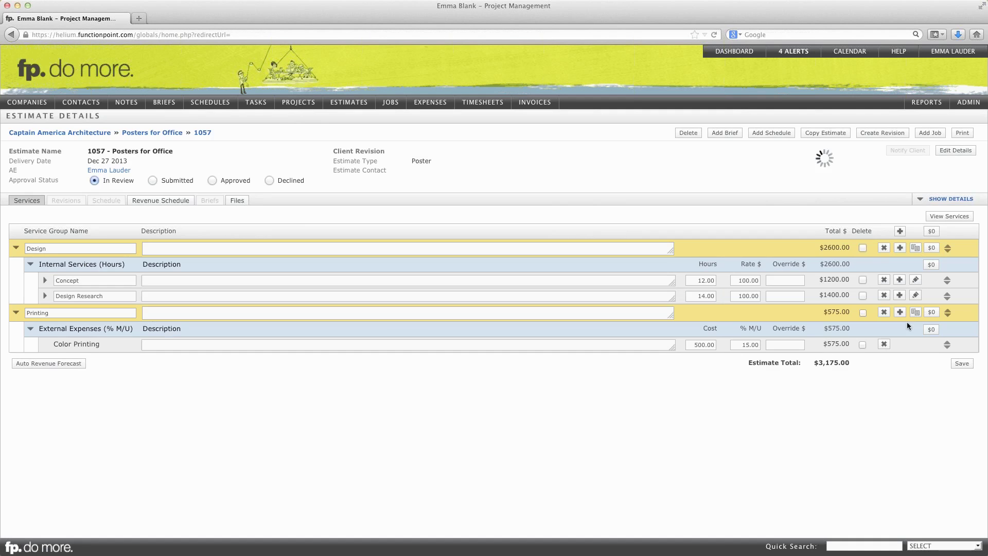
Step: Convert estimate 1057 into a job and create its interim, estimate-based invoice 1057-0
{"action": "left_click", "coordinate": [924, 134]}
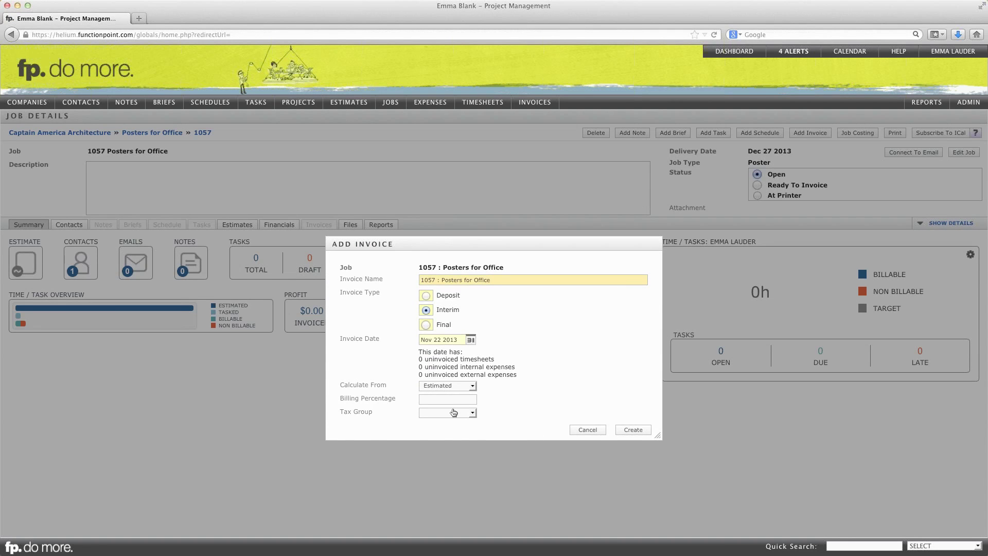
{"action": "key", "text": "Return"}
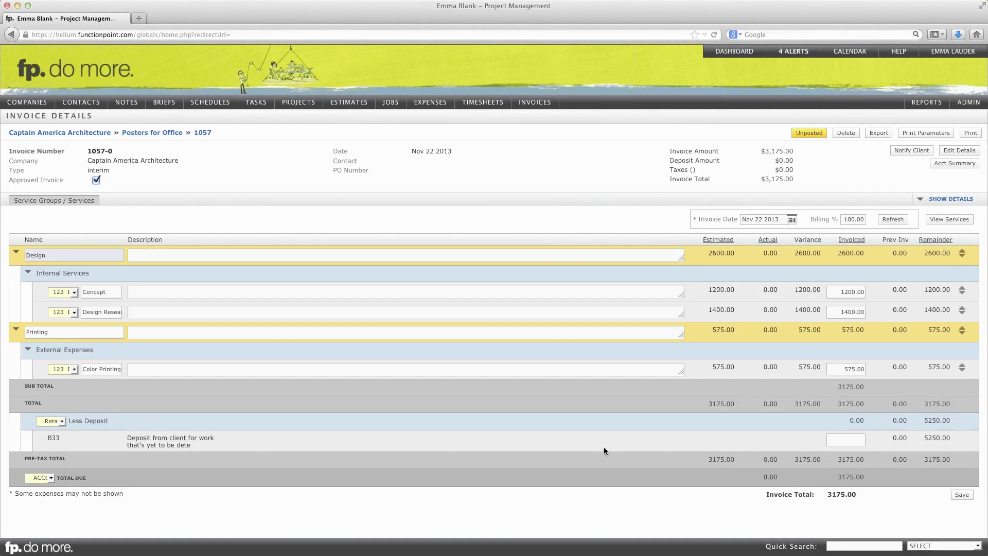
Step: Apply 2000 of deposit B33 to invoice 1057-0, leaving $1,175.00, and save it
{"action": "left_click", "coordinate": [847, 441]}
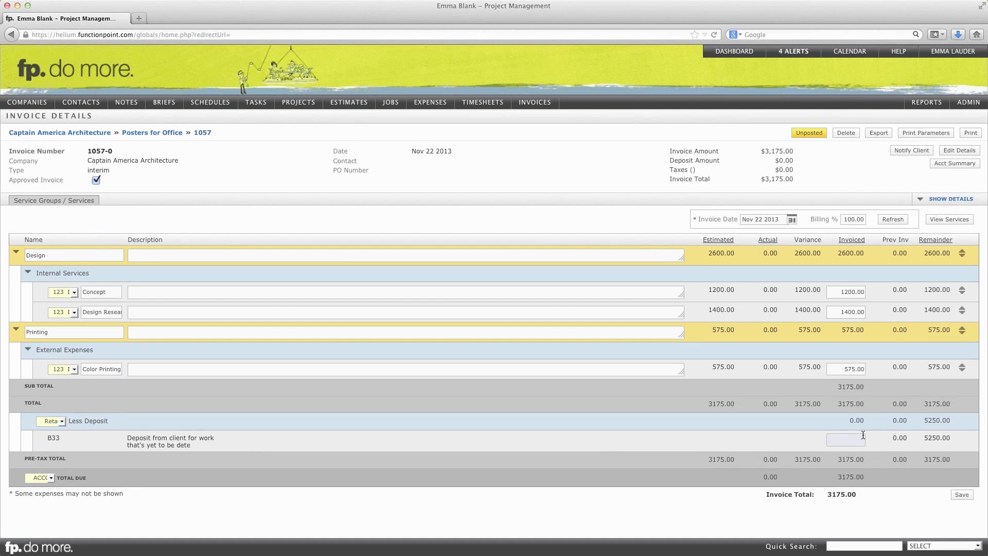
{"action": "type", "text": "2000"}
{"action": "key", "text": "Tab"}
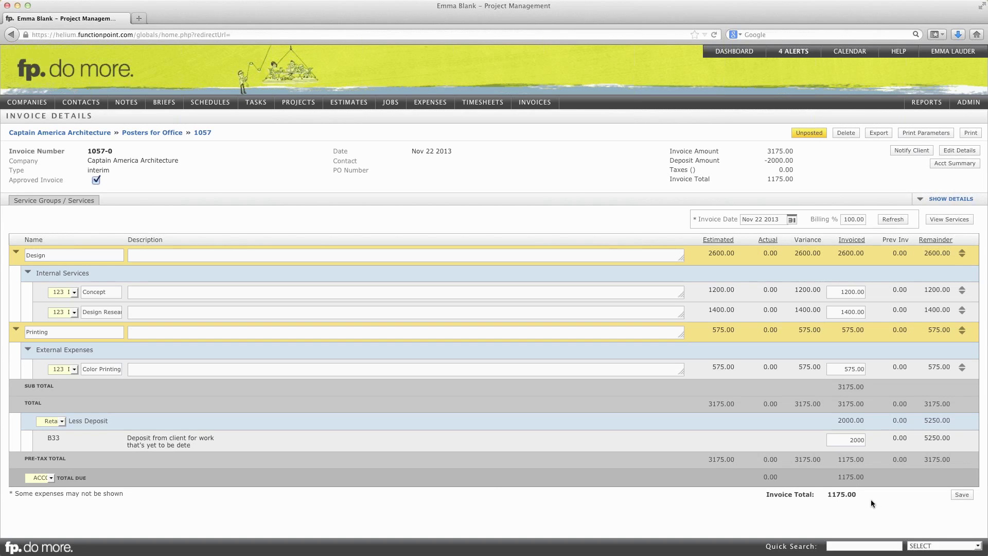
{"action": "left_click", "coordinate": [962, 495]}
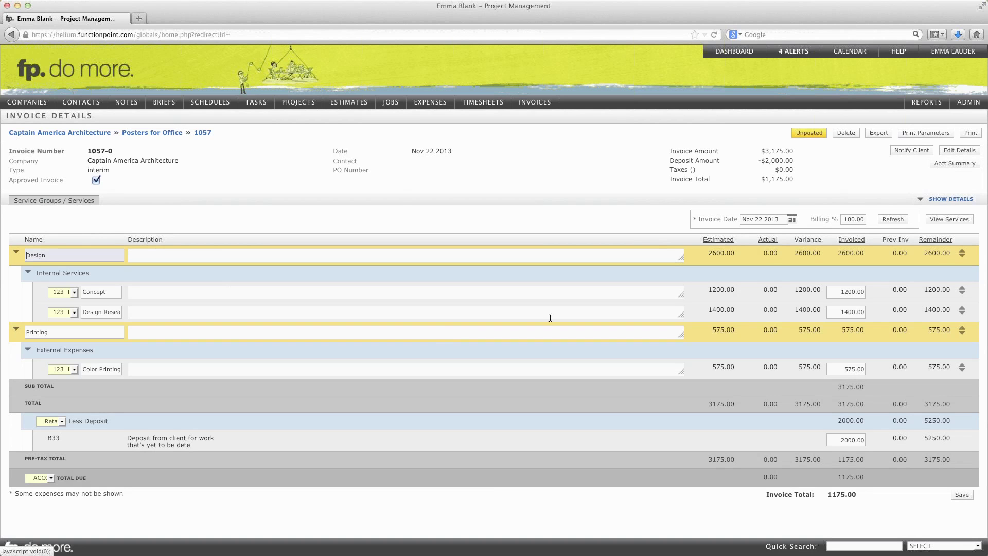
{"action": "left_click", "coordinate": [78, 135]}
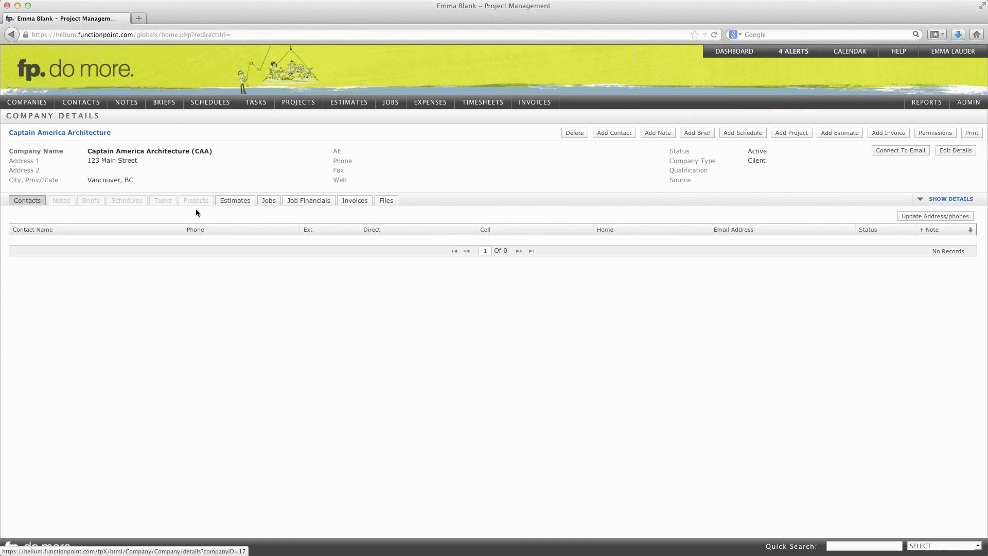
Step: Show the company's invoice list with 1057-0 at $1,175.00 and deposit B33 at $0.00
{"action": "left_click", "coordinate": [351, 202]}
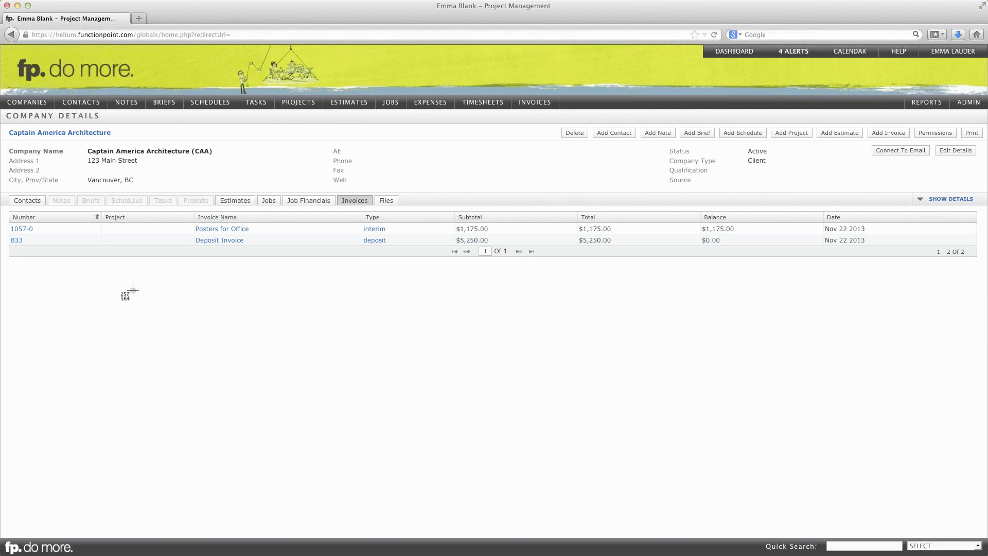
{"action": "left_click_drag", "start_coordinate": [3, 112], "coordinate": [985, 284]}
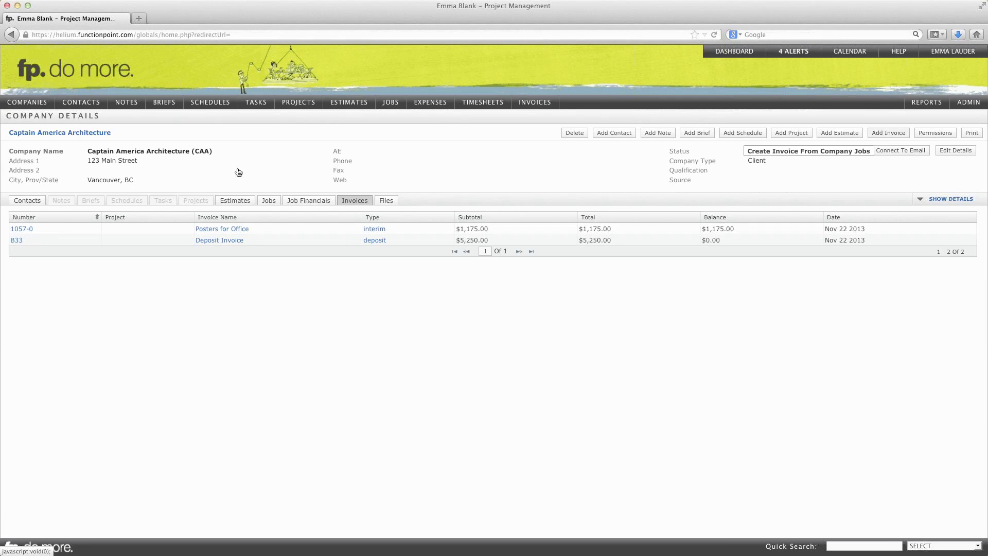
Step: Start an Interim invoice for Captain America Architecture dated Nov 22 2013, combining multiple jobs
{"action": "left_click", "coordinate": [888, 133]}
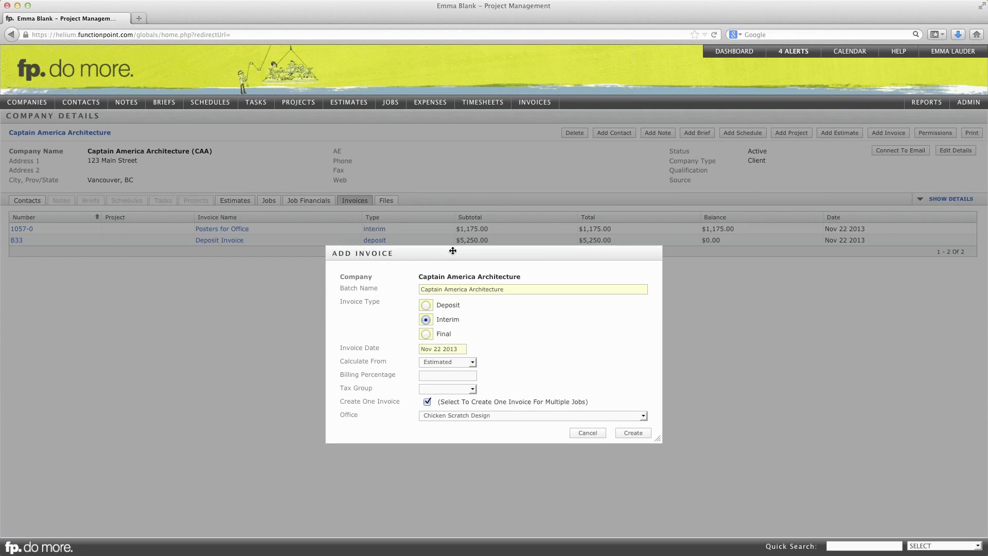
{"action": "left_click_drag", "start_coordinate": [442, 232], "coordinate": [420, 154]}
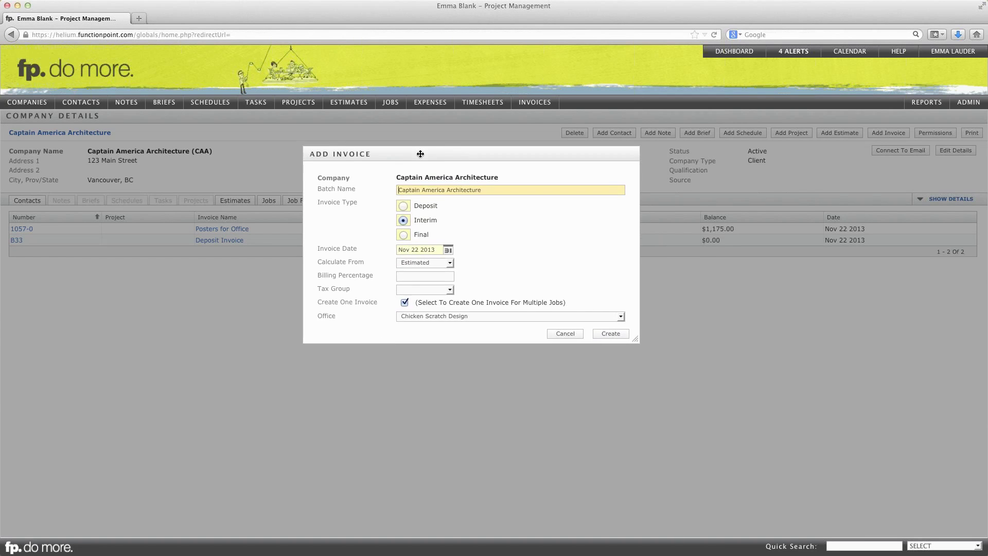
{"action": "left_click_drag", "start_coordinate": [415, 205], "coordinate": [426, 204]}
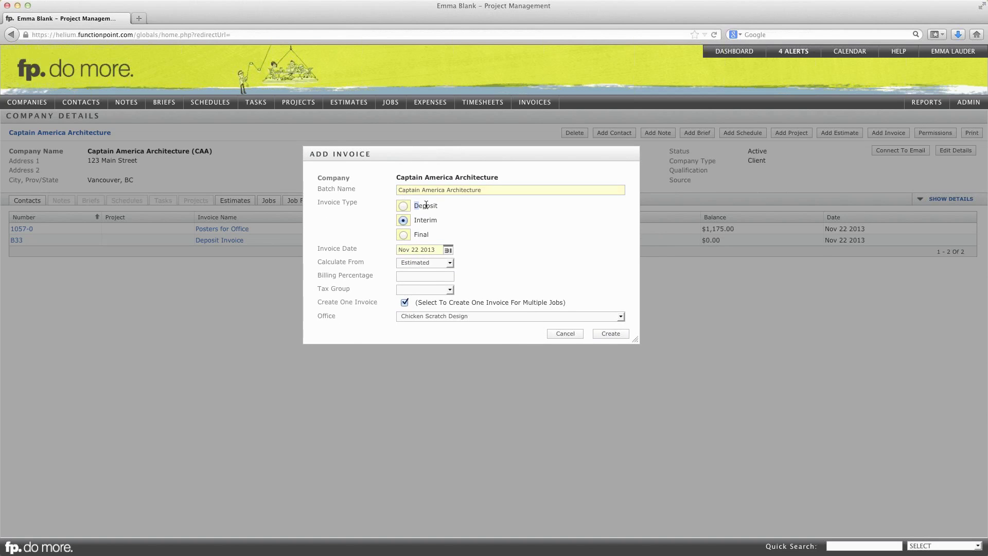
{"action": "left_click_drag", "start_coordinate": [426, 205], "coordinate": [443, 222]}
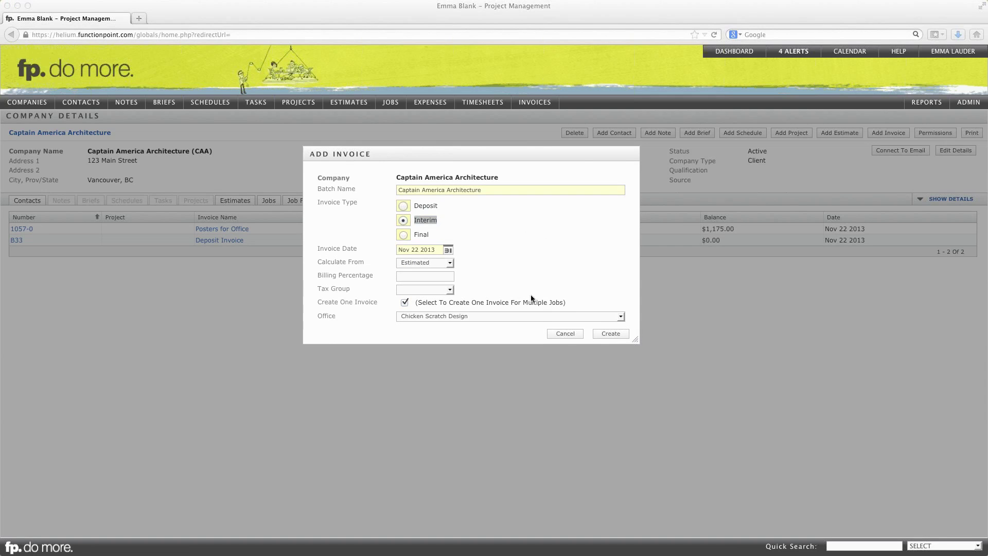
{"action": "left_click", "coordinate": [561, 333]}
Step: Cancel the new invoice to return to Captain America Architecture's invoice list
{"action": "left_click", "coordinate": [562, 335]}
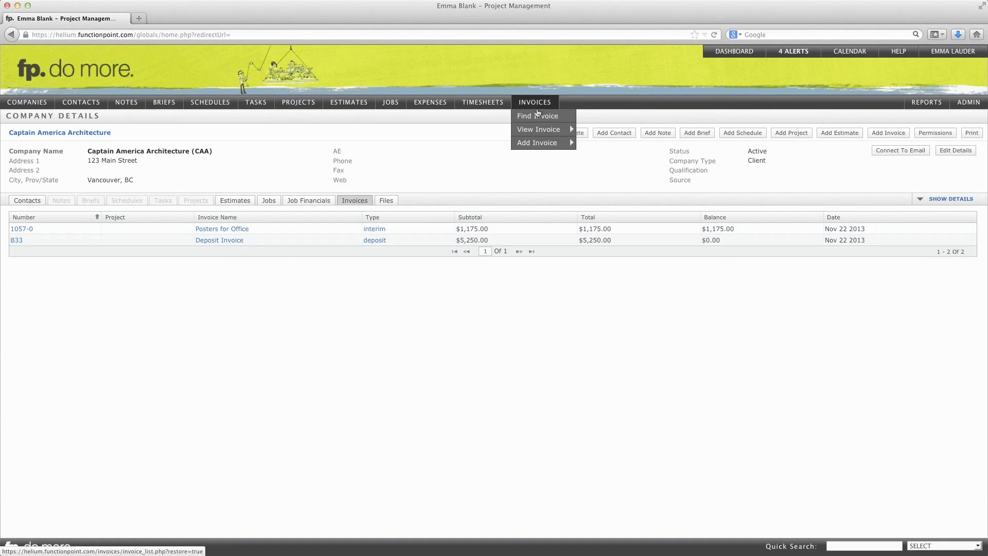
Step: Open SHEILD Agency's invoice 1054-0 and switch its service groups into edit mode
{"action": "mouse_move", "coordinate": [538, 131]}
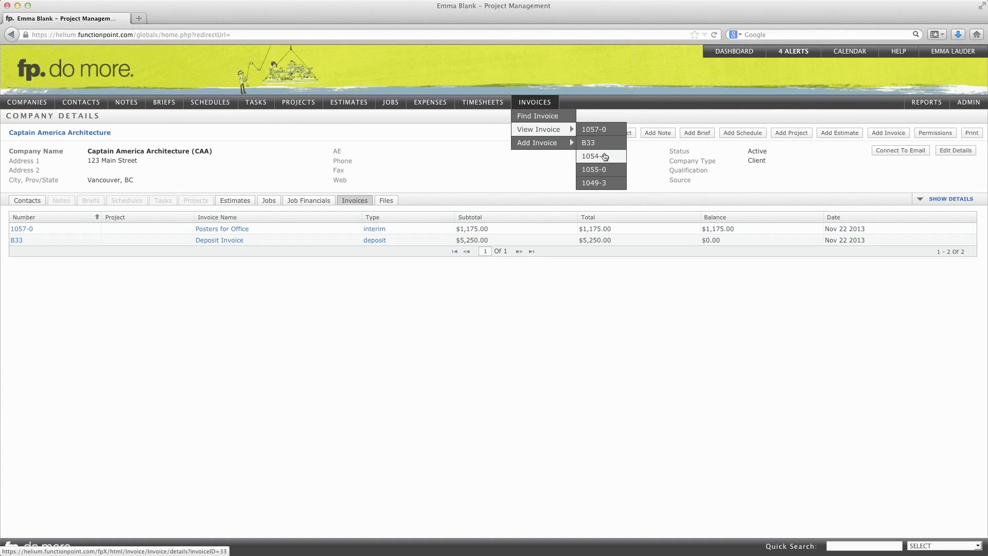
{"action": "left_click", "coordinate": [603, 156]}
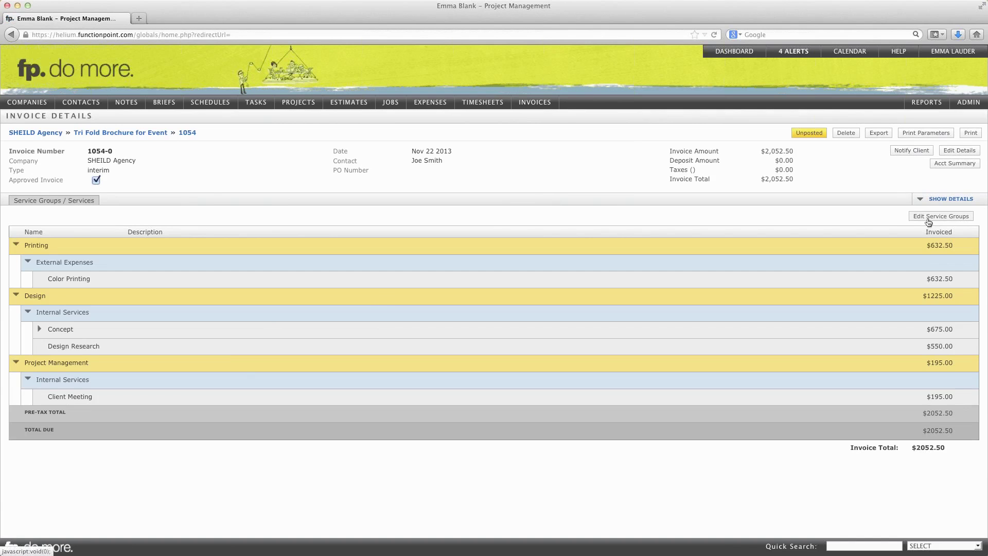
{"action": "left_click", "coordinate": [780, 271]}
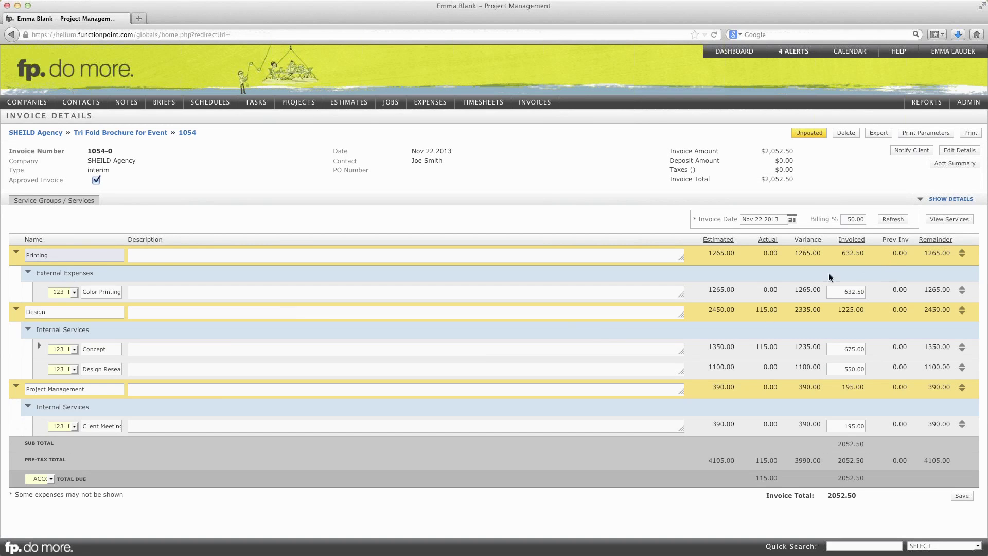
Step: Clear the 50% billing percentage and refresh so all invoiced amounts reset to zero
{"action": "left_click", "coordinate": [838, 292]}
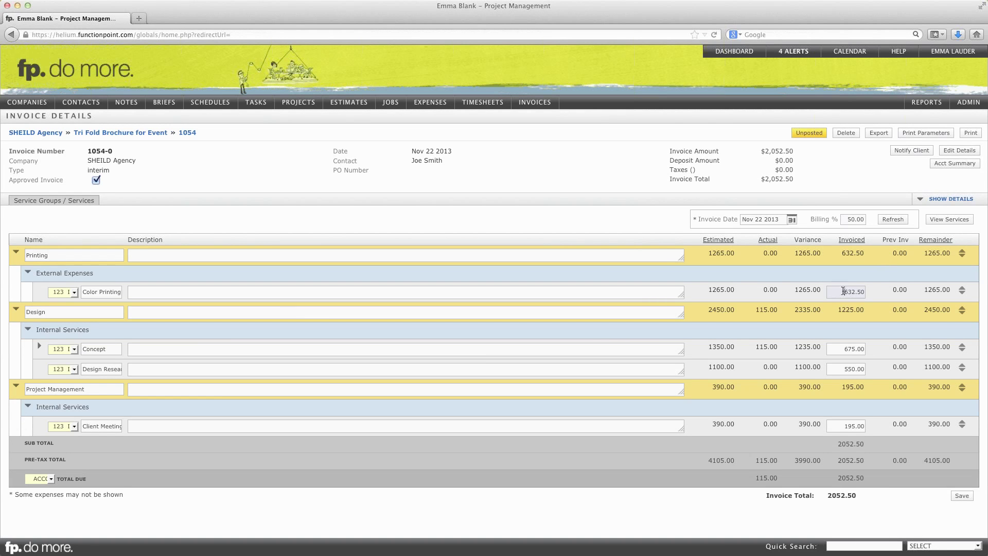
{"action": "left_click_drag", "start_coordinate": [843, 291], "coordinate": [872, 291]}
{"action": "left_click", "coordinate": [853, 219]}
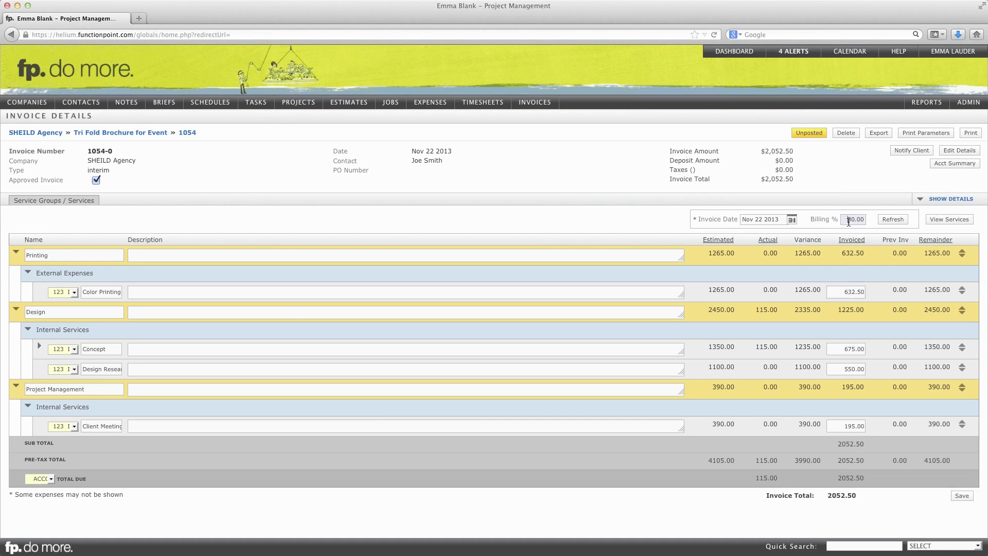
{"action": "left_click", "coordinate": [887, 220]}
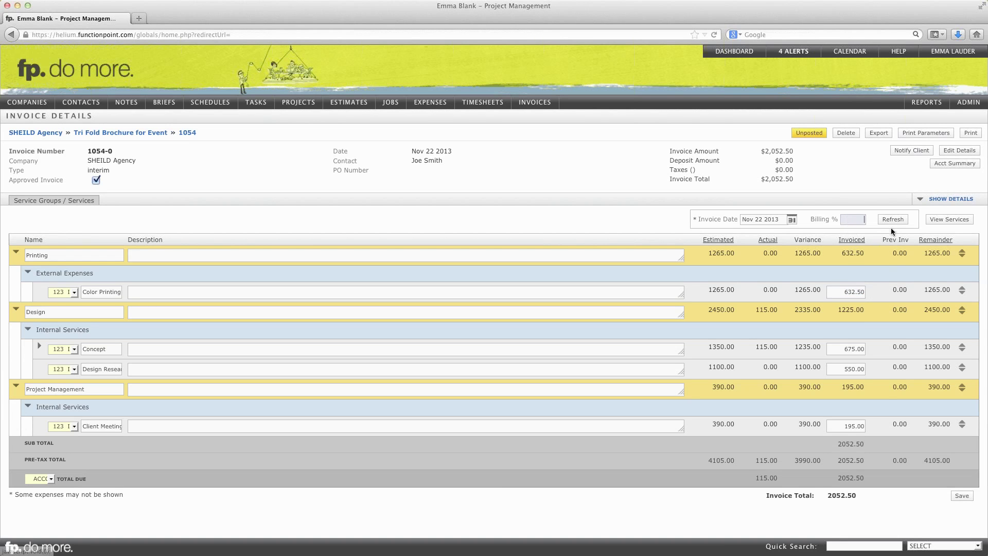
{"action": "left_click", "coordinate": [851, 239]}
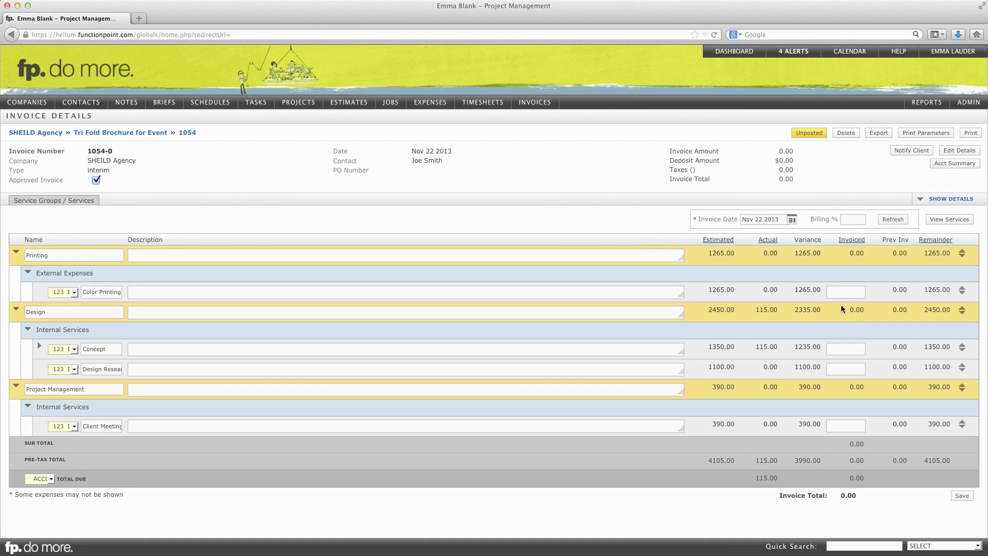
Step: Bill 2000 on Concept, leave Color Printing and Design Research blank, and save the invoice
{"action": "left_click", "coordinate": [843, 345]}
{"action": "type", "text": "2000"}
{"action": "key", "text": "Tab"}
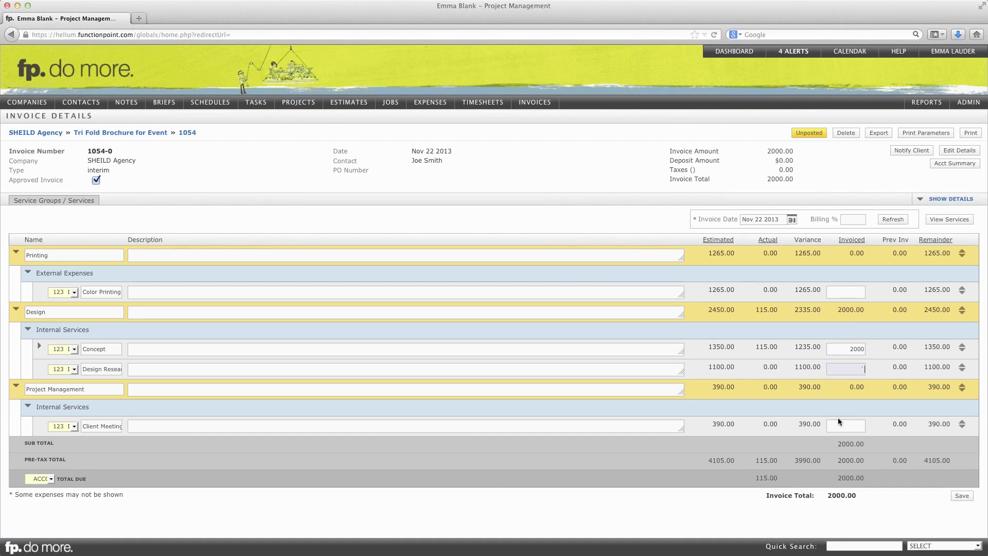
{"action": "left_click", "coordinate": [849, 291]}
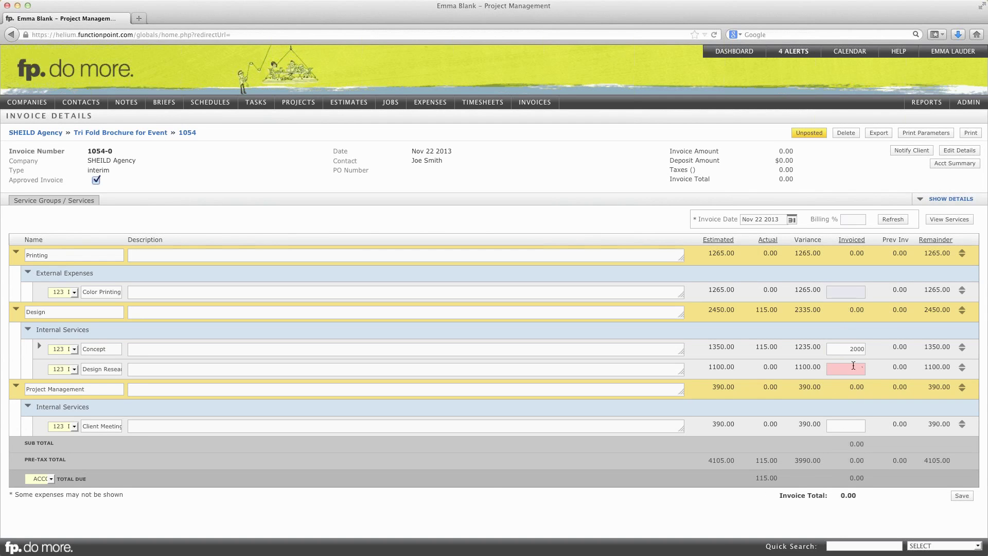
{"action": "left_click", "coordinate": [854, 369]}
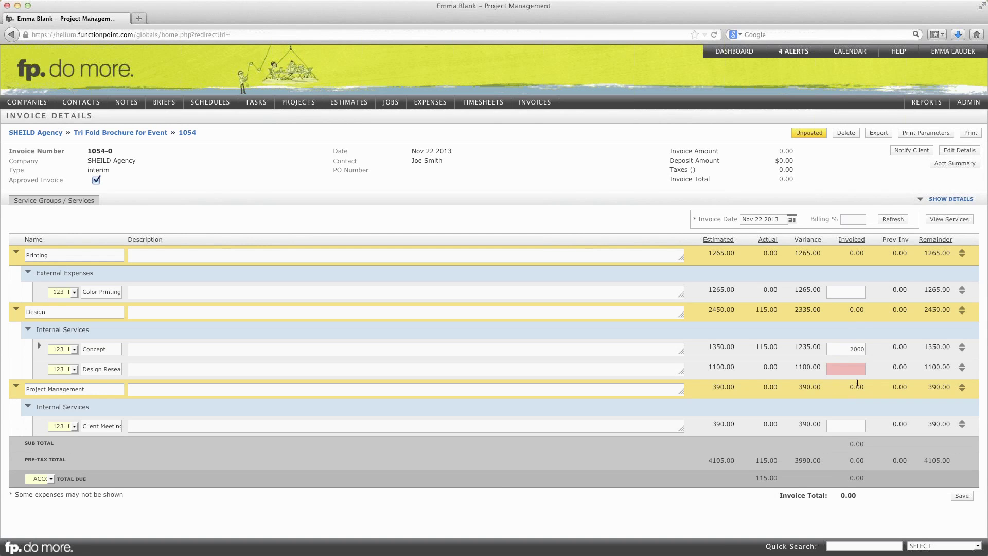
{"action": "left_click", "coordinate": [876, 416]}
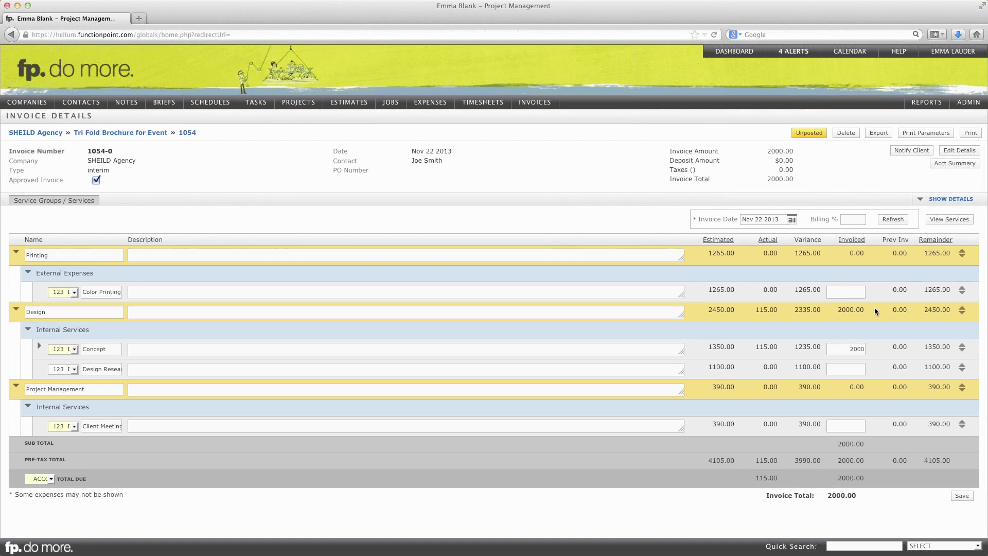
{"action": "left_click", "coordinate": [961, 496]}
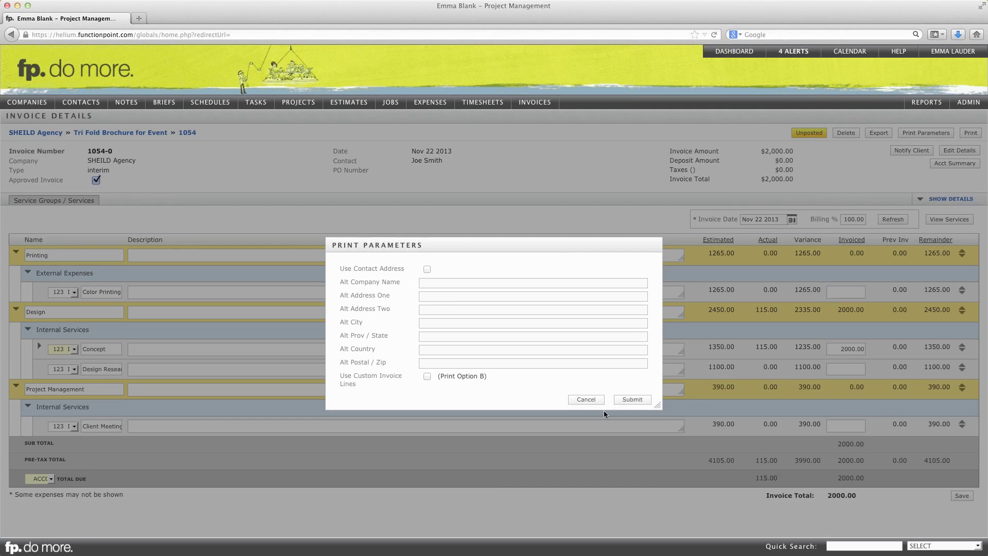
Step: Dismiss Print Parameters unchanged and print invoice 1054-0
{"action": "left_click", "coordinate": [587, 400]}
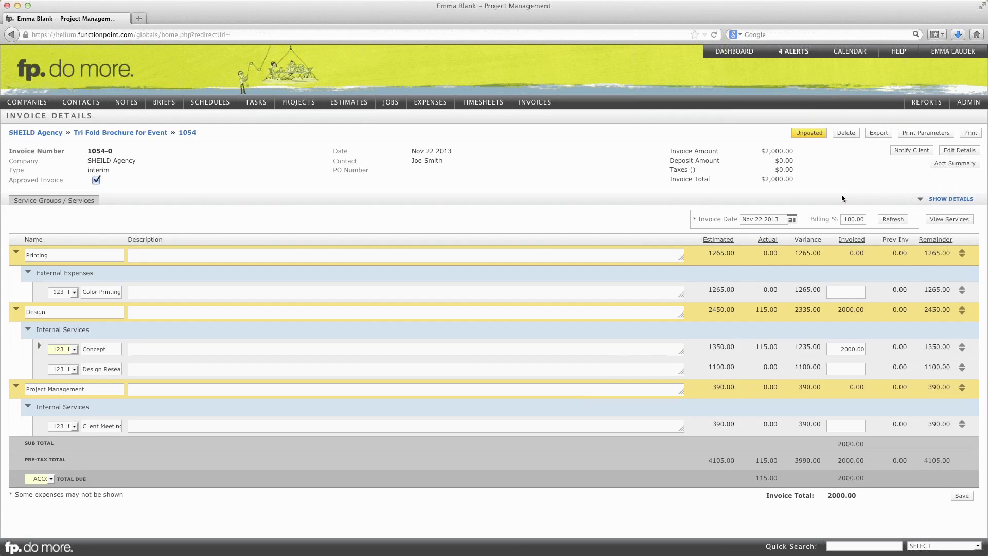
{"action": "left_click", "coordinate": [974, 133]}
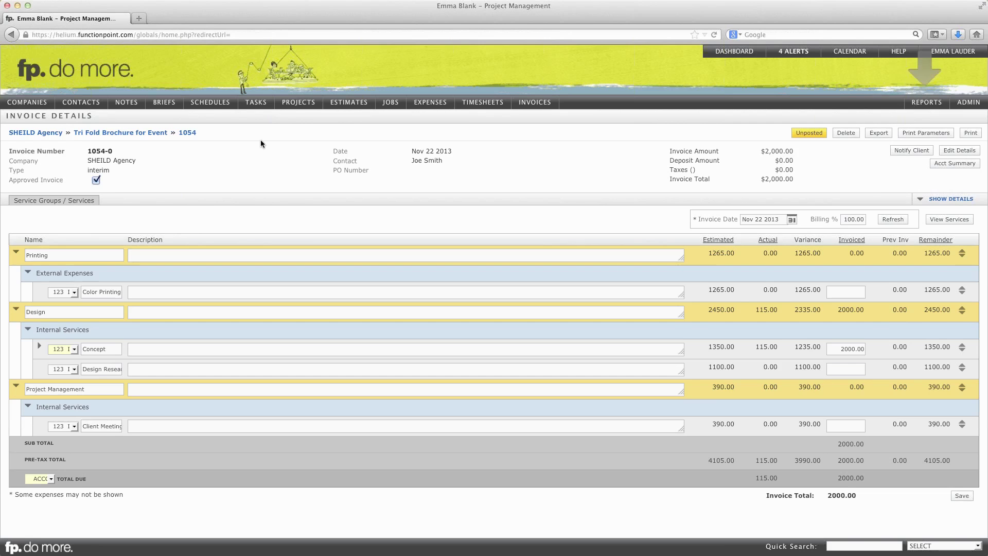
Step: Review the invoice PDF's Scope Of Work showing $2,000.00 for Concept, then close Acrobat
{"action": "scroll", "coordinate": [452, 126], "scroll_direction": "down", "scroll_amount": 6}
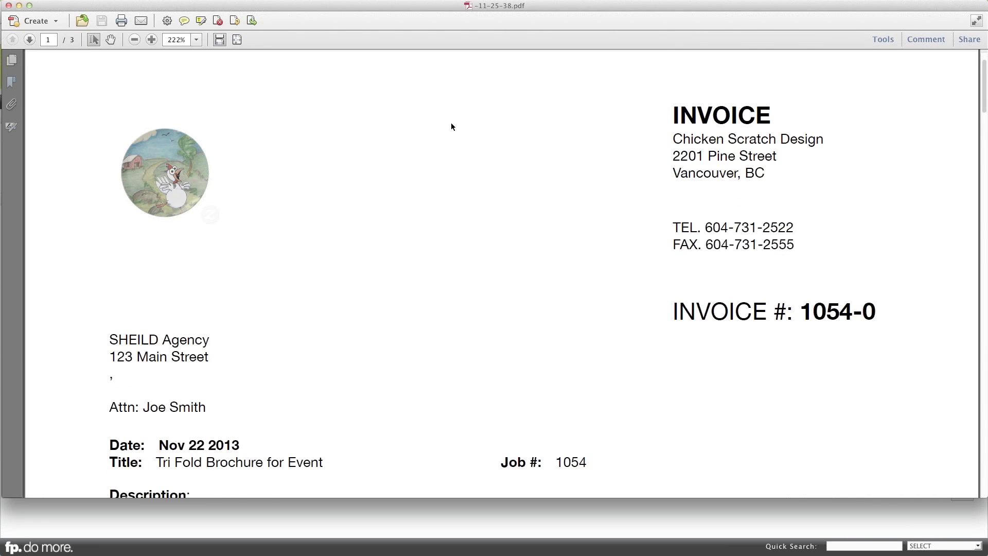
{"action": "scroll", "coordinate": [451, 122], "scroll_direction": "down", "scroll_amount": 3}
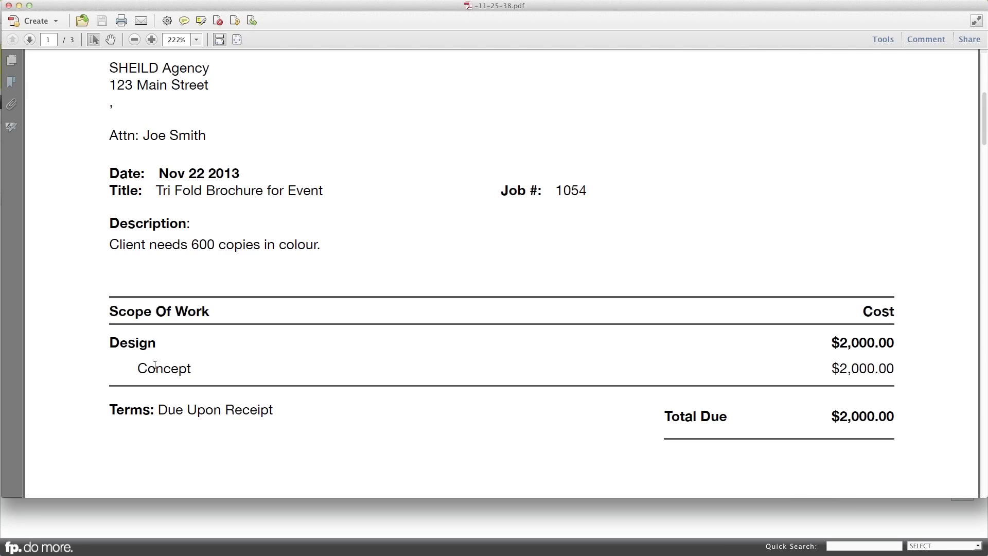
{"action": "scroll", "coordinate": [155, 366], "scroll_direction": "up", "scroll_amount": 3}
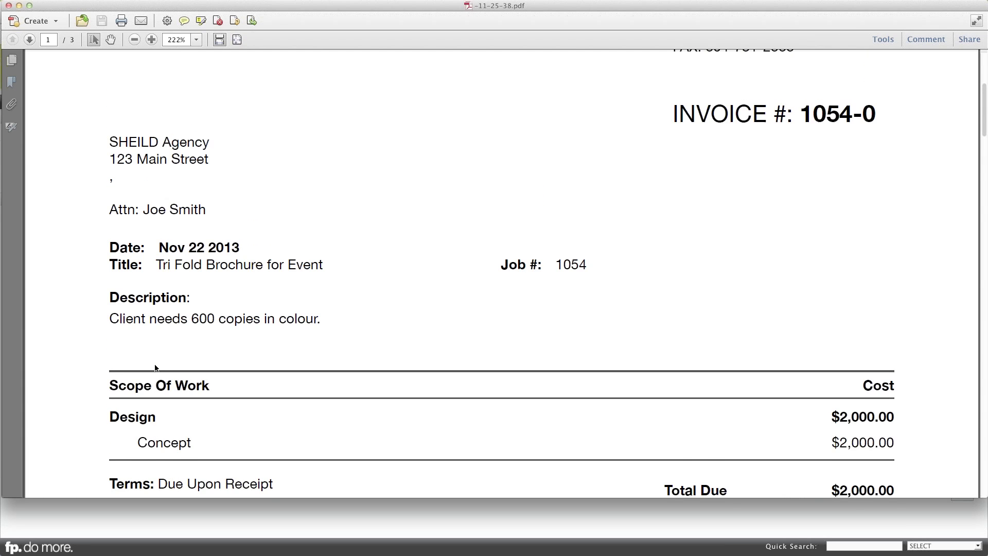
{"action": "scroll", "coordinate": [155, 366], "scroll_direction": "down", "scroll_amount": 3}
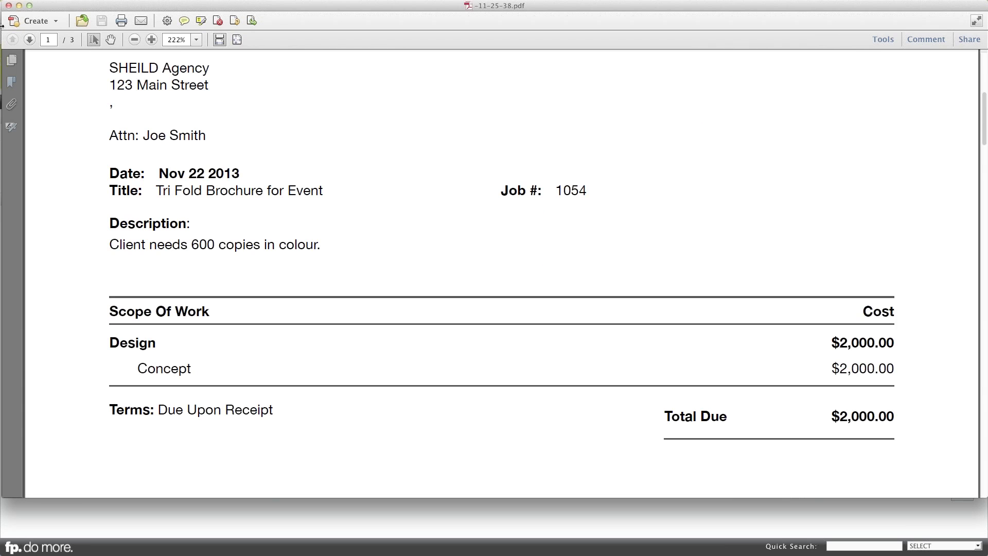
{"action": "left_click", "coordinate": [8, 5]}
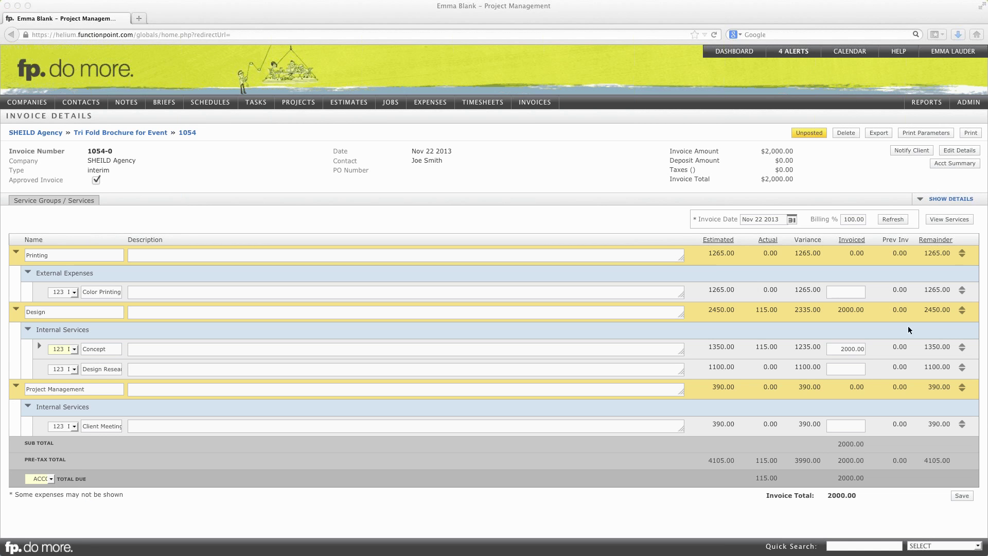
Step: Save invoice 1054-0, then begin a new custom printout under Printing Preferences' My Printouts
{"action": "left_click", "coordinate": [962, 497]}
{"action": "left_click", "coordinate": [961, 497]}
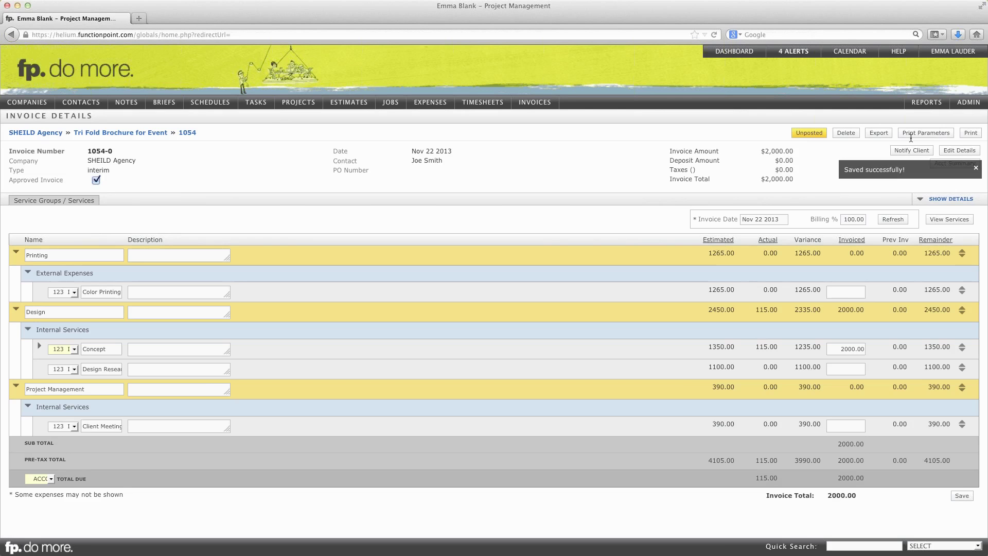
{"action": "mouse_move", "coordinate": [978, 104]}
{"action": "mouse_move", "coordinate": [926, 119]}
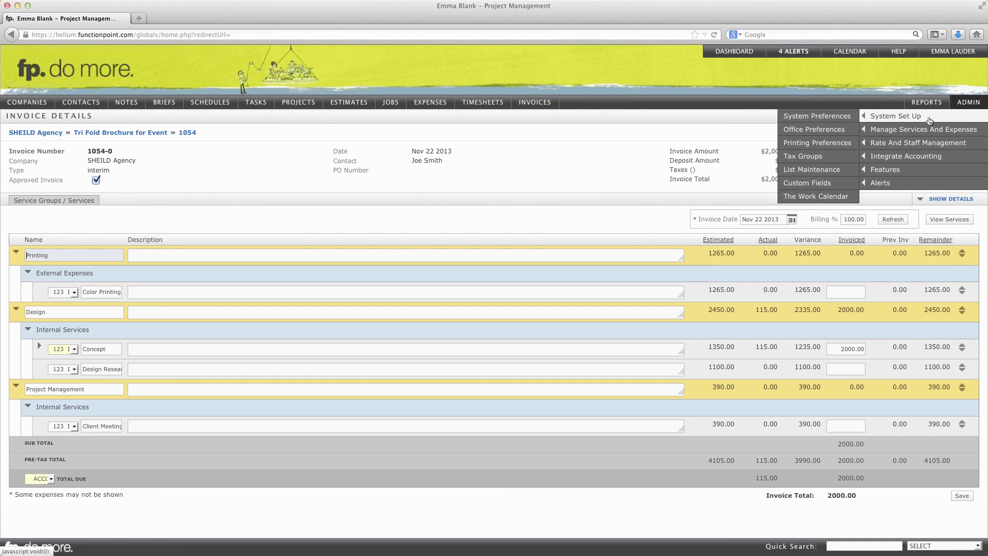
{"action": "left_click", "coordinate": [831, 144]}
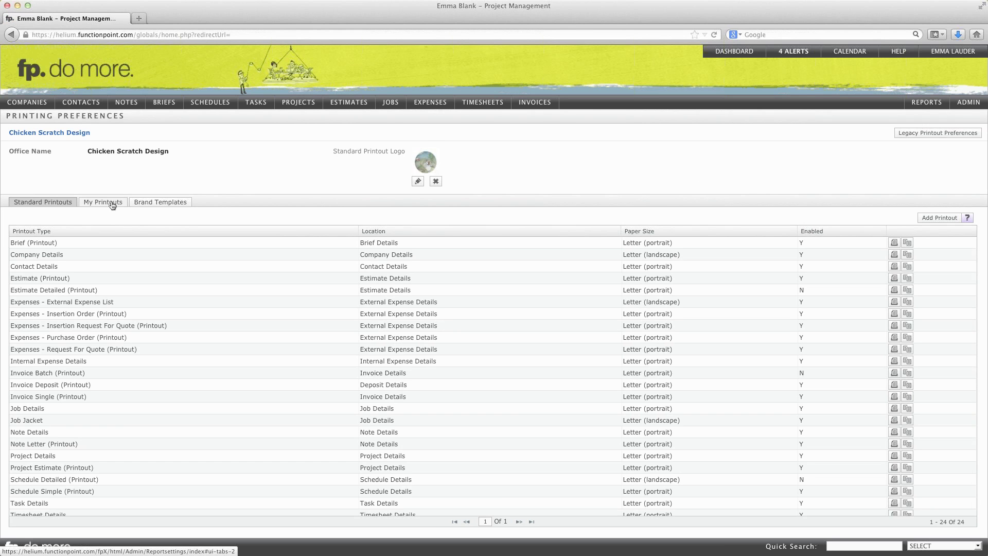
{"action": "left_click", "coordinate": [112, 203]}
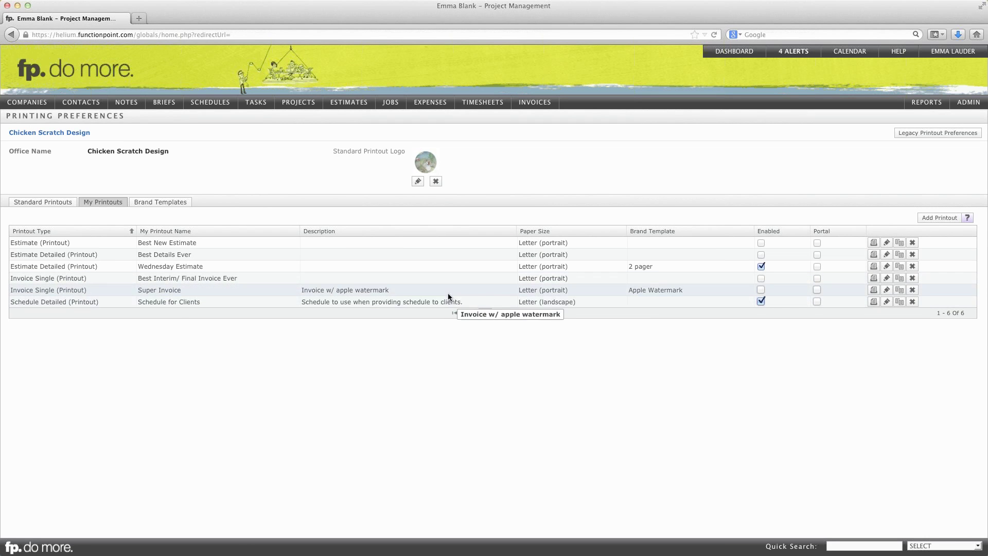
{"action": "left_click", "coordinate": [944, 217]}
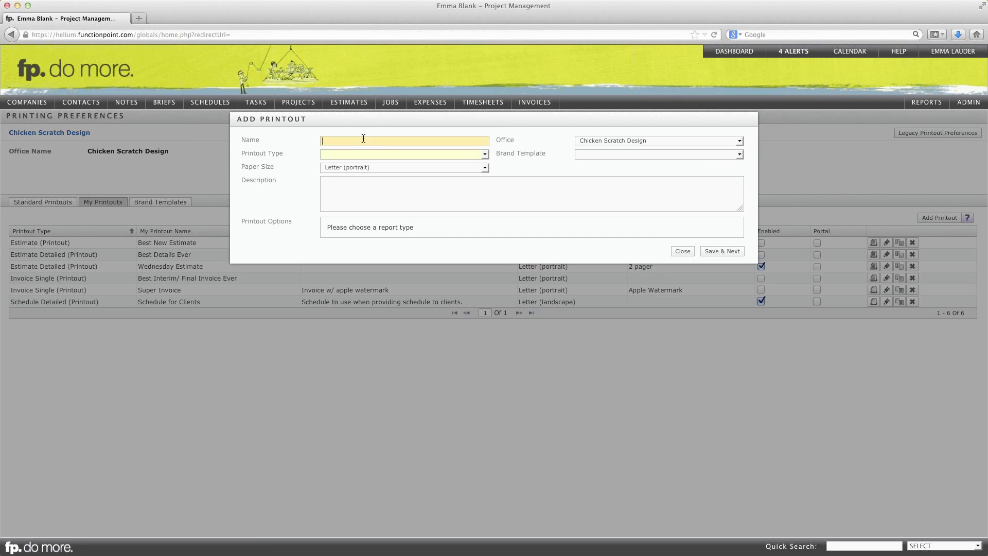
Step: Name the printout 'Single line invoice', type Invoice Single (Printout), no brand template, then save
{"action": "type", "text": "Single line invoice"}
{"action": "left_click", "coordinate": [366, 153]}
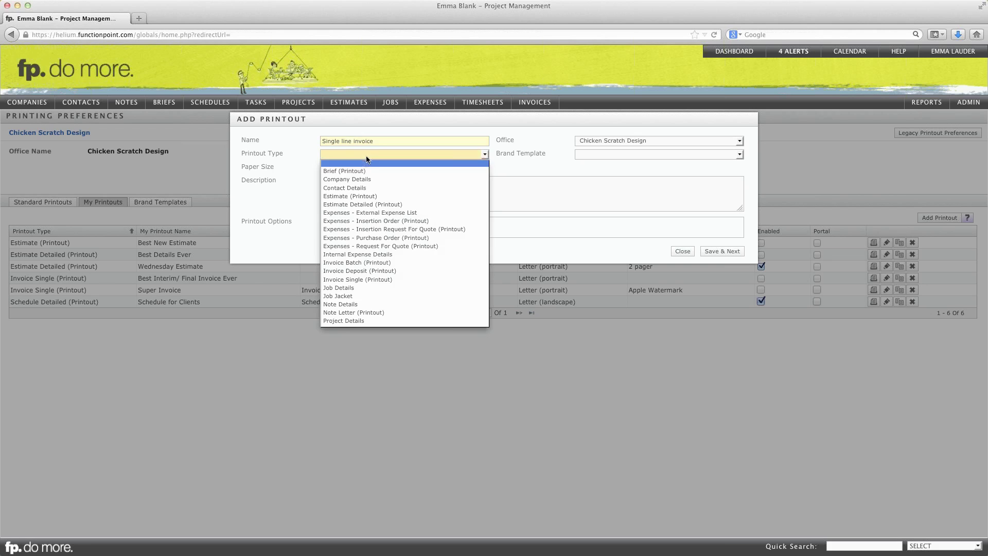
{"action": "left_click", "coordinate": [370, 279]}
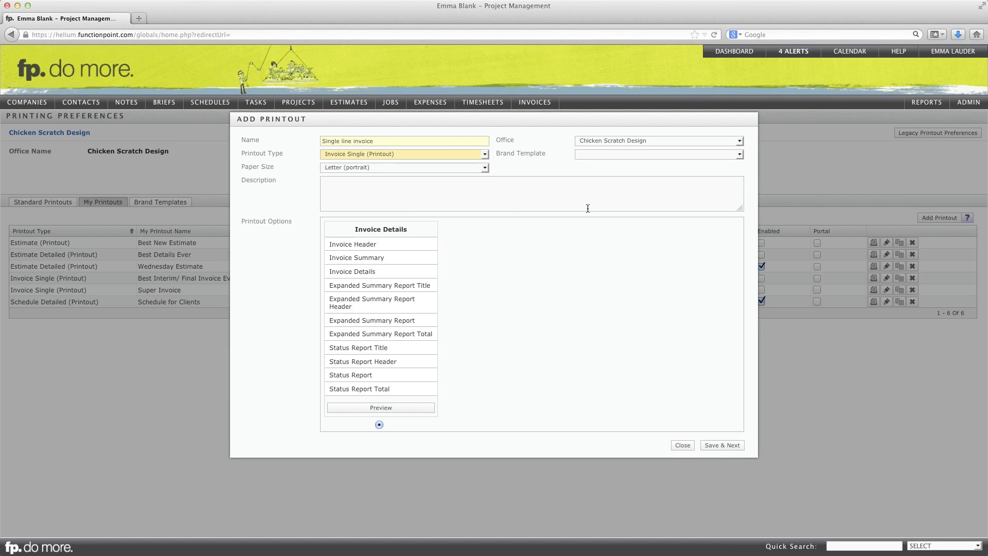
{"action": "left_click", "coordinate": [620, 156]}
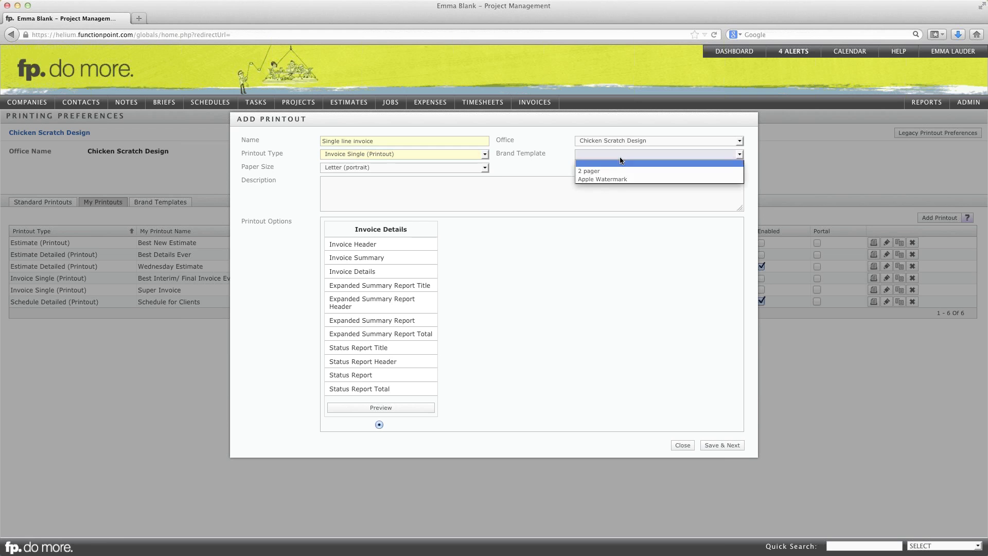
{"action": "left_click", "coordinate": [620, 162]}
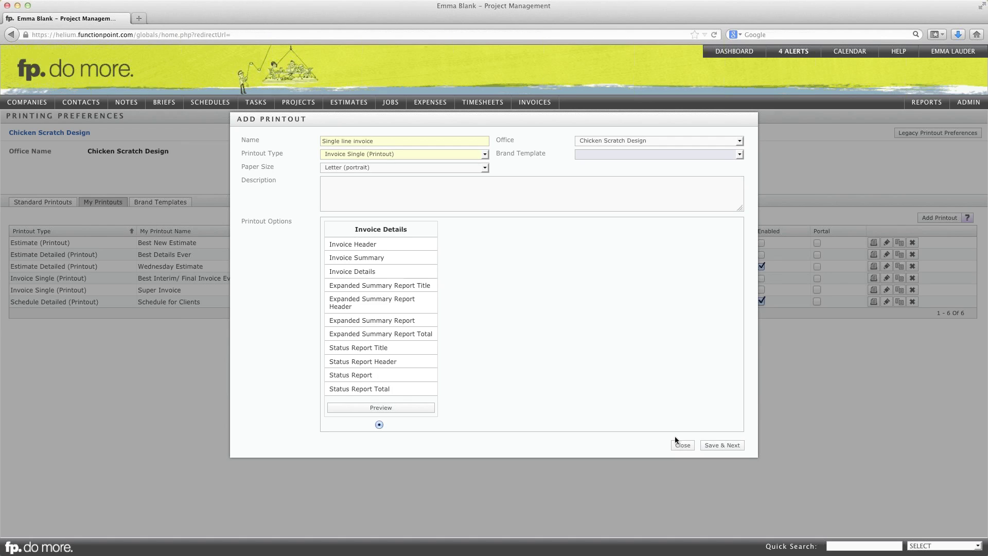
{"action": "left_click", "coordinate": [721, 445]}
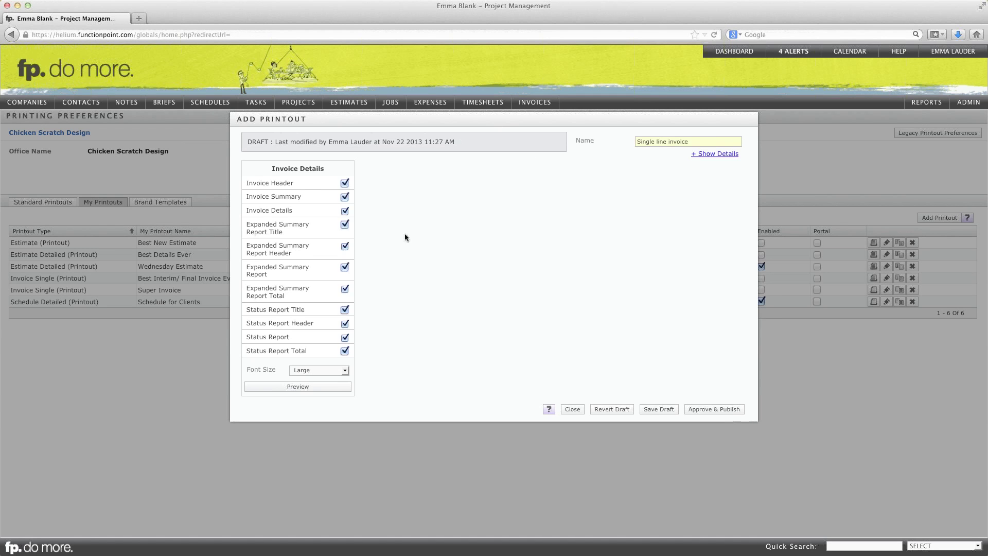
Step: Uncheck Show Project Name in the printout's Invoice Summary options
{"action": "left_click", "coordinate": [314, 190]}
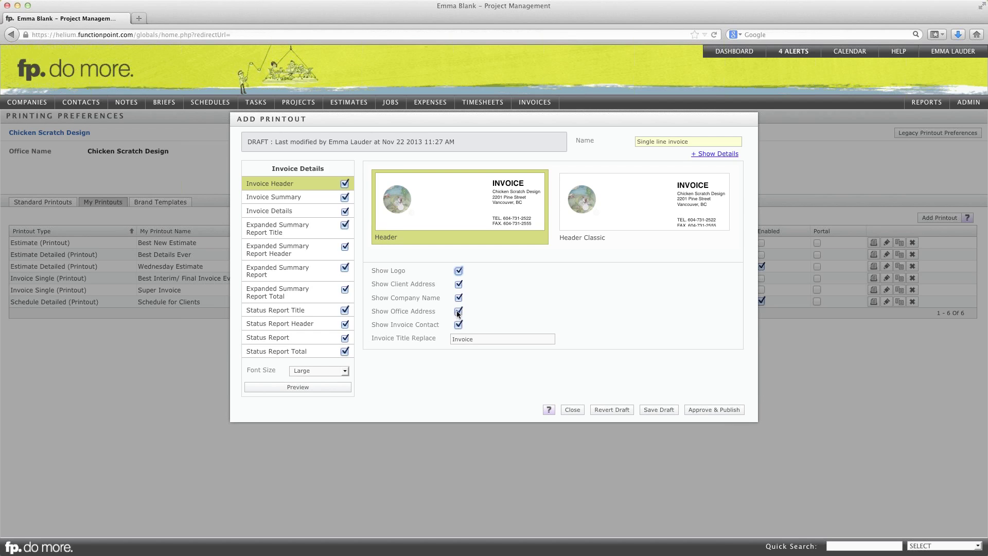
{"action": "left_click_drag", "start_coordinate": [479, 341], "coordinate": [443, 340]}
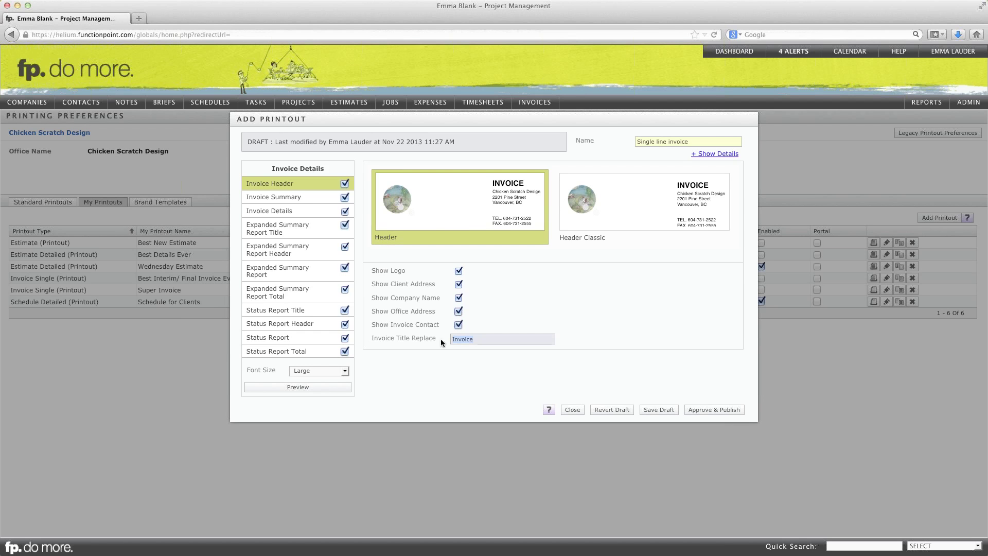
{"action": "left_click", "coordinate": [298, 199]}
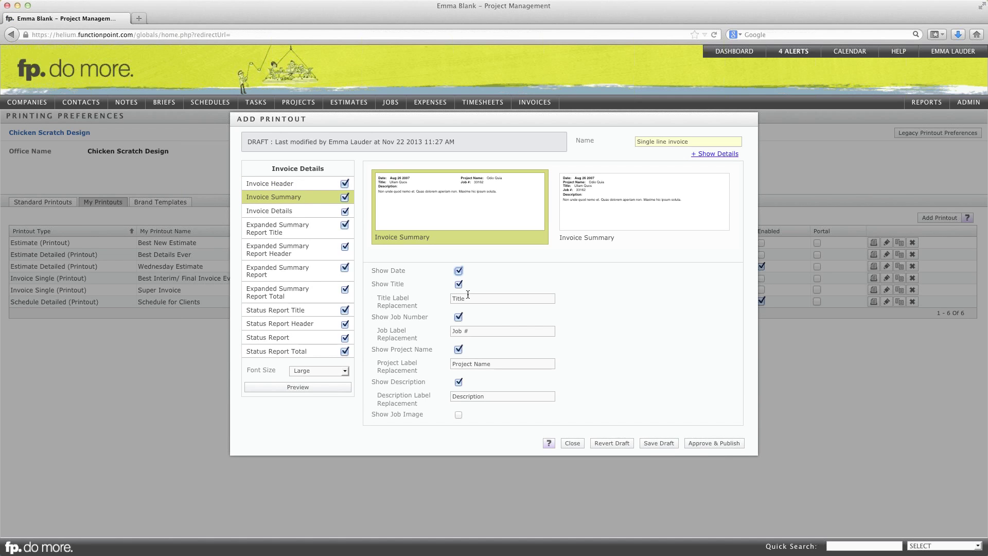
{"action": "left_click", "coordinate": [458, 351]}
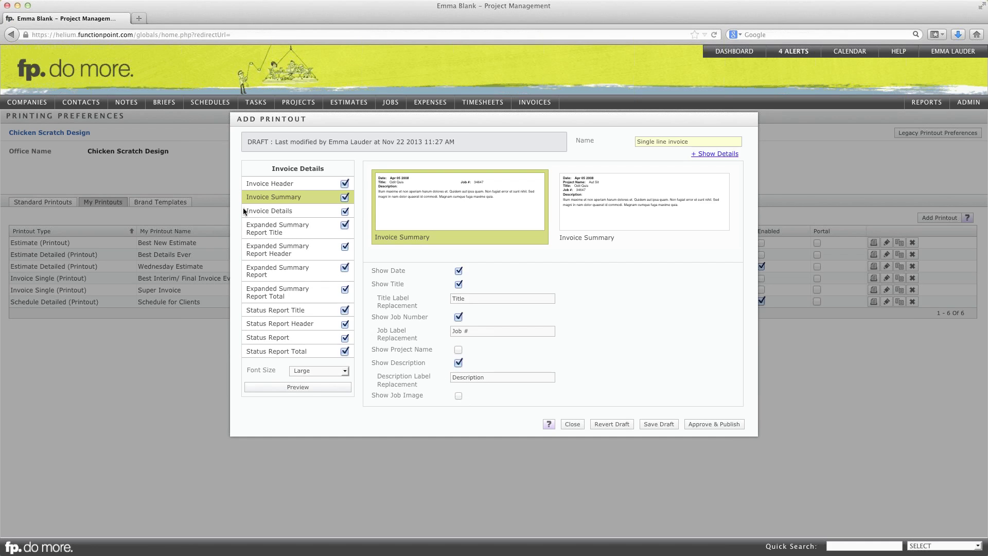
{"action": "left_click", "coordinate": [277, 208]}
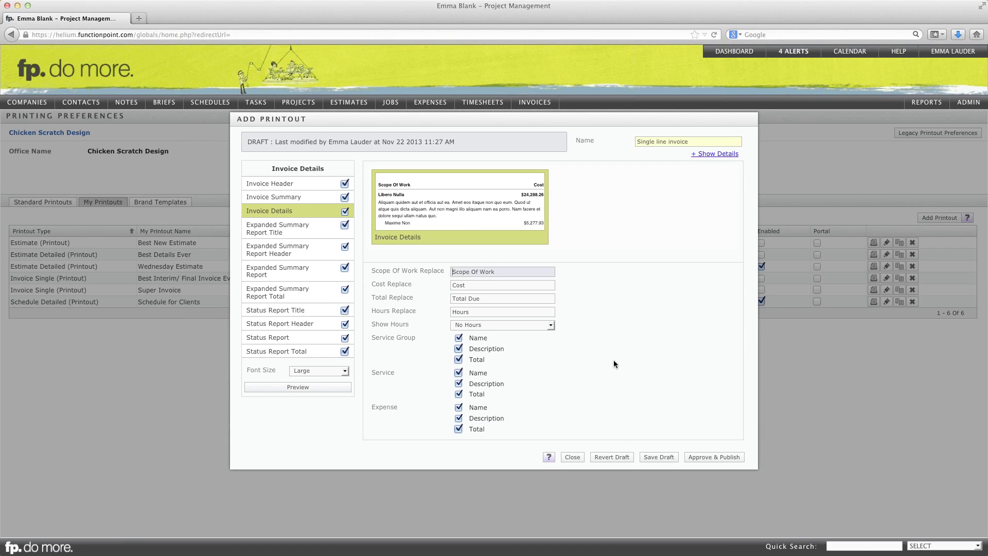
Step: Hide service and expense names, descriptions and totals in the Invoice Details layout
{"action": "left_click", "coordinate": [512, 276]}
{"action": "left_click", "coordinate": [499, 285]}
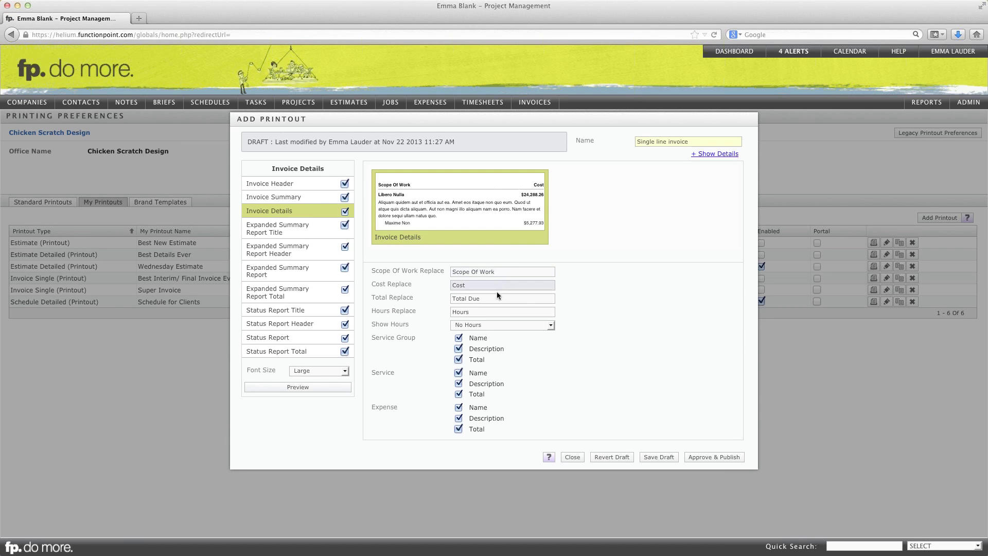
{"action": "left_click", "coordinate": [496, 297]}
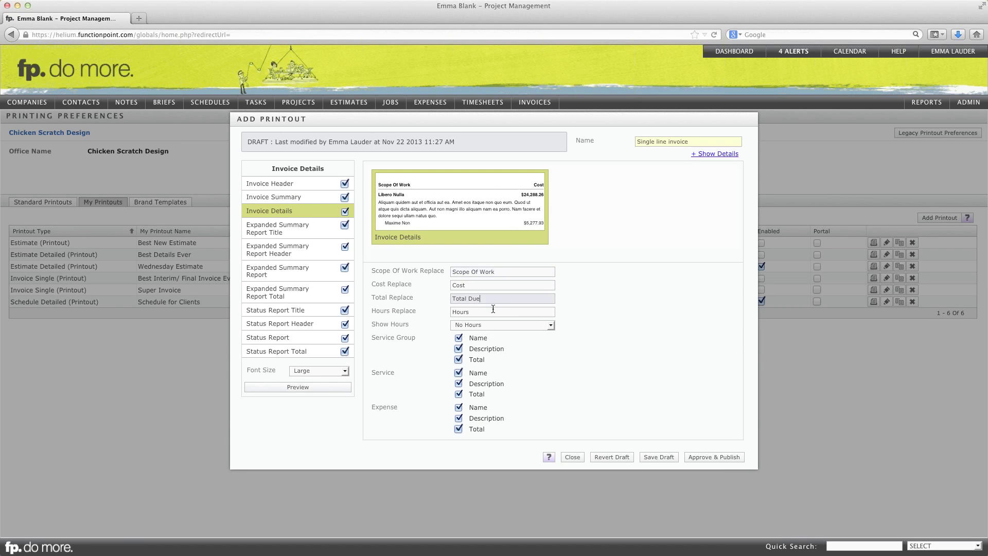
{"action": "left_click", "coordinate": [493, 310]}
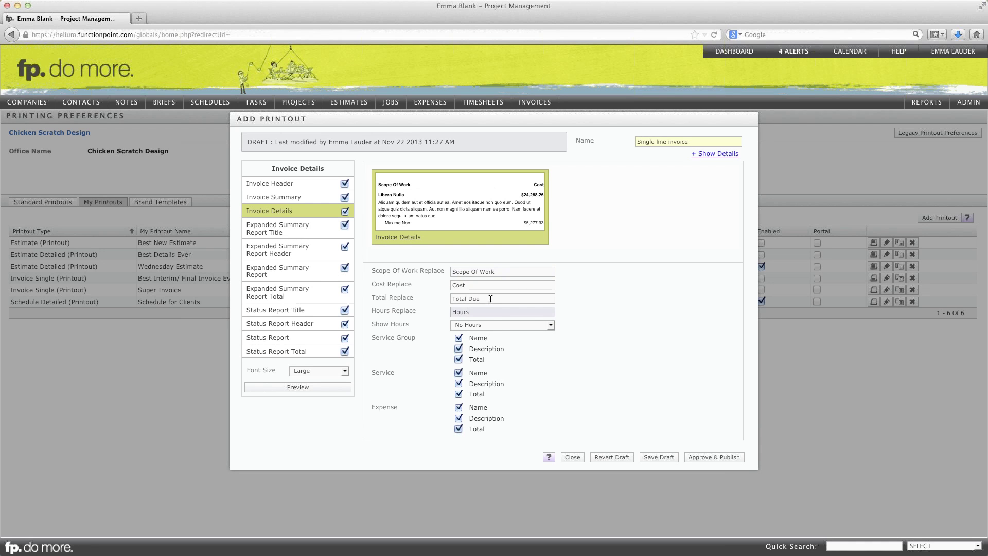
{"action": "left_click", "coordinate": [495, 272]}
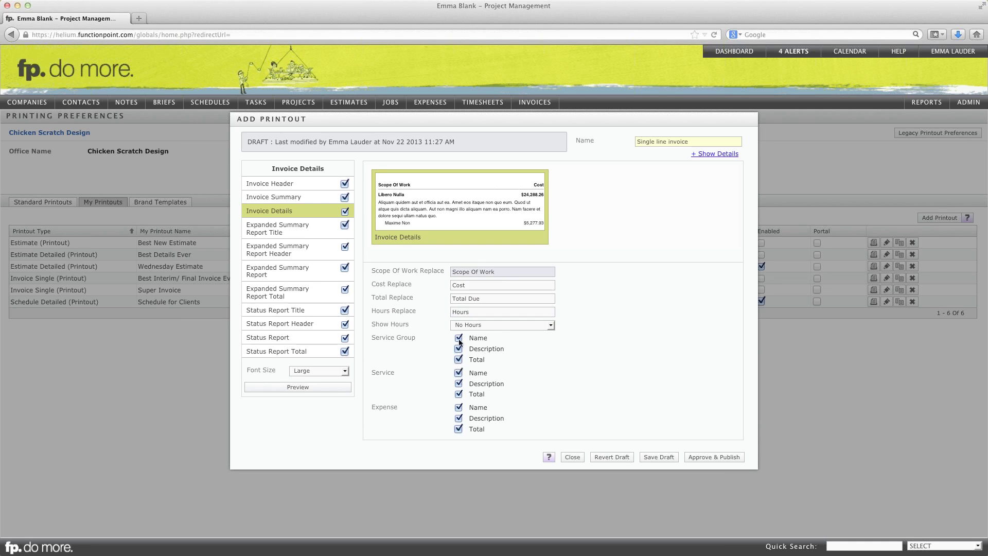
{"action": "left_click", "coordinate": [457, 373]}
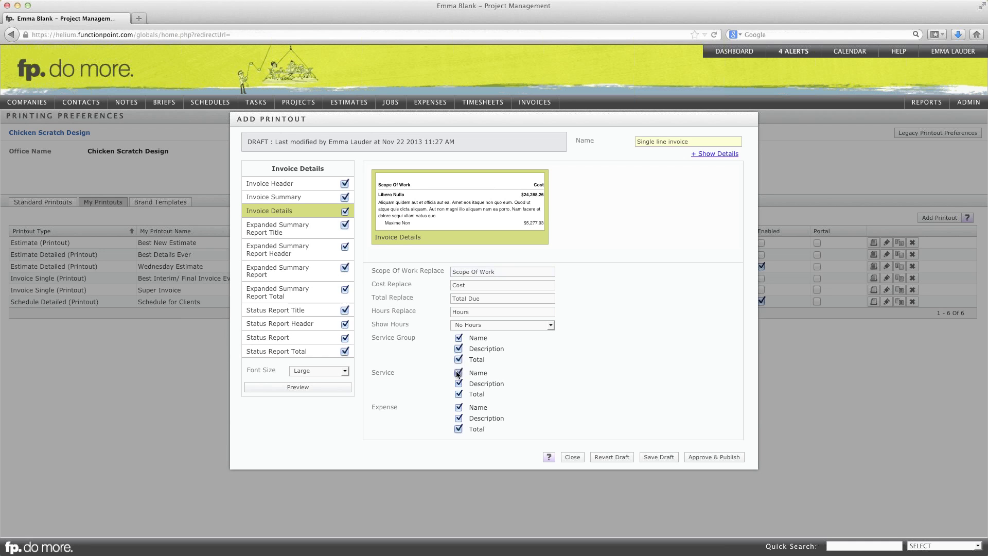
{"action": "left_click", "coordinate": [459, 384]}
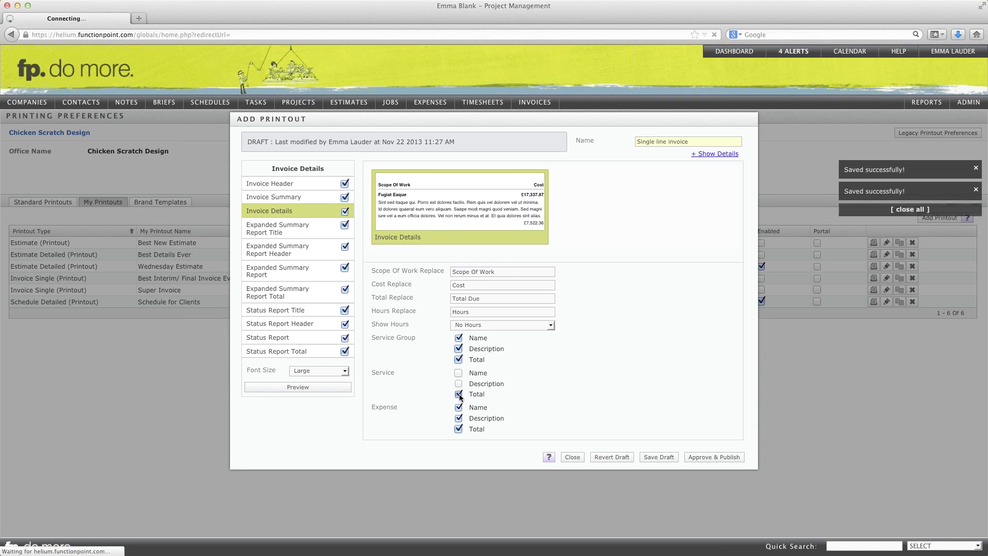
{"action": "left_click", "coordinate": [458, 394]}
{"action": "left_click", "coordinate": [458, 407]}
{"action": "left_click", "coordinate": [458, 418]}
{"action": "left_click", "coordinate": [458, 429]}
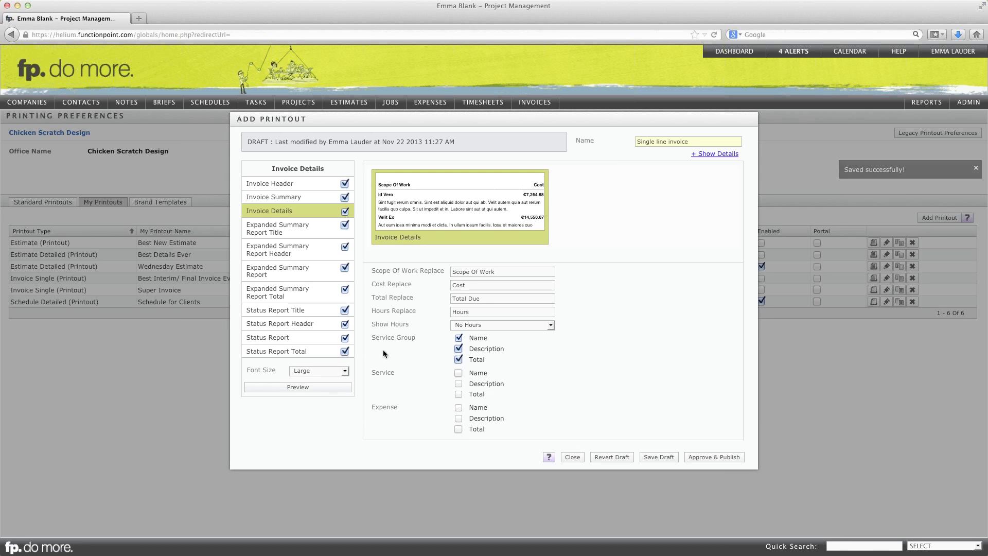
Step: Drop all four Expanded Summary and four Status Report sections, then approve and publish system-wide
{"action": "left_click", "coordinate": [344, 226]}
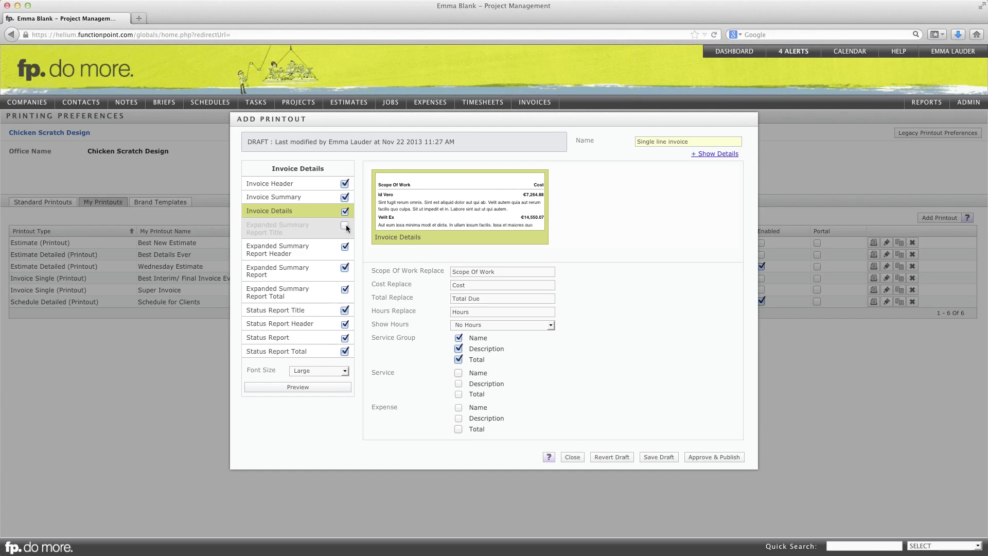
{"action": "left_click", "coordinate": [345, 247]}
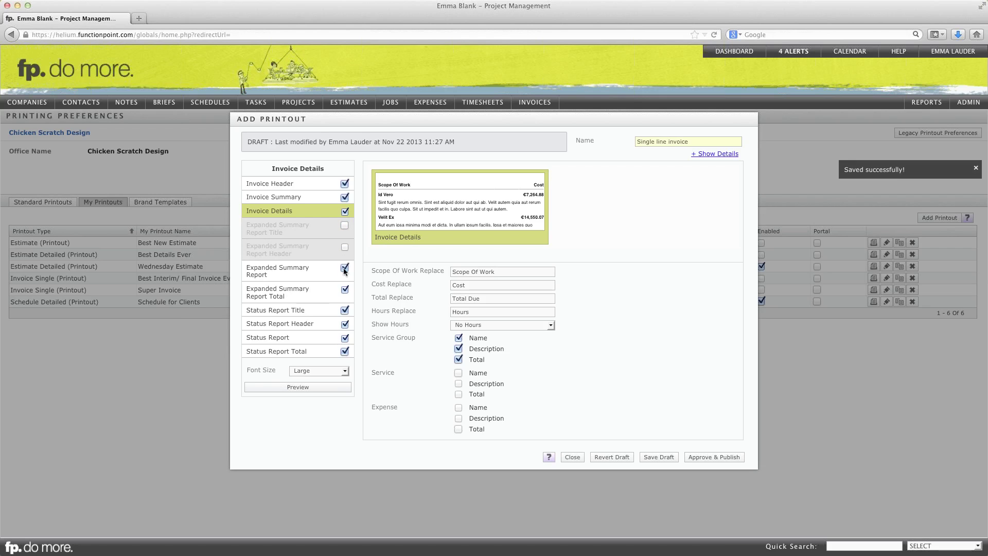
{"action": "left_click", "coordinate": [345, 268]}
{"action": "left_click", "coordinate": [345, 290]}
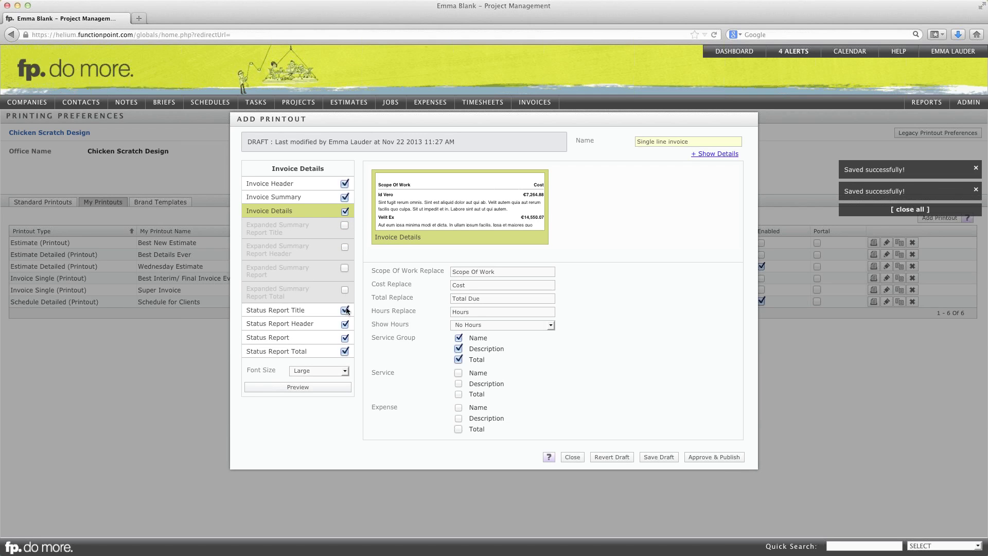
{"action": "left_click", "coordinate": [345, 311]}
{"action": "left_click", "coordinate": [345, 324]}
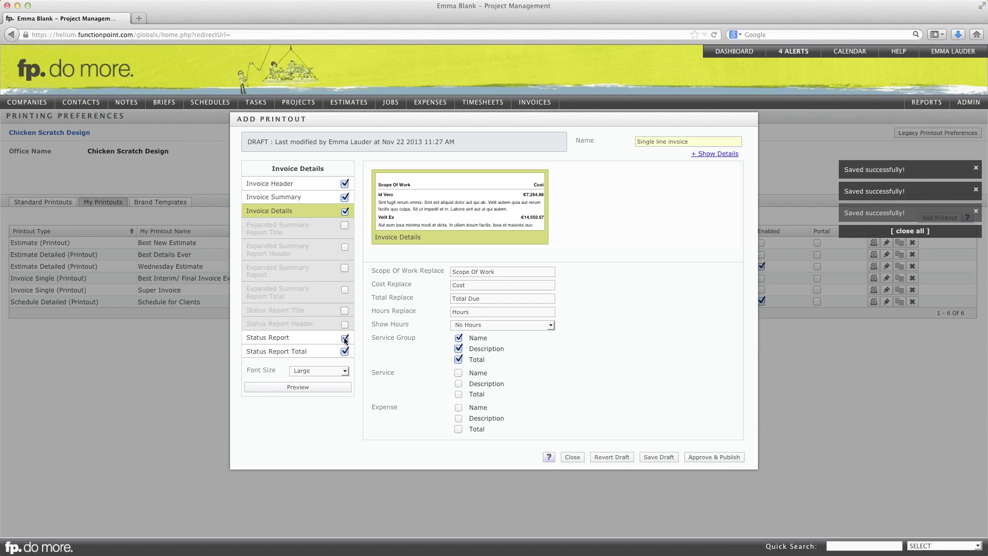
{"action": "left_click", "coordinate": [345, 338]}
{"action": "left_click", "coordinate": [344, 354]}
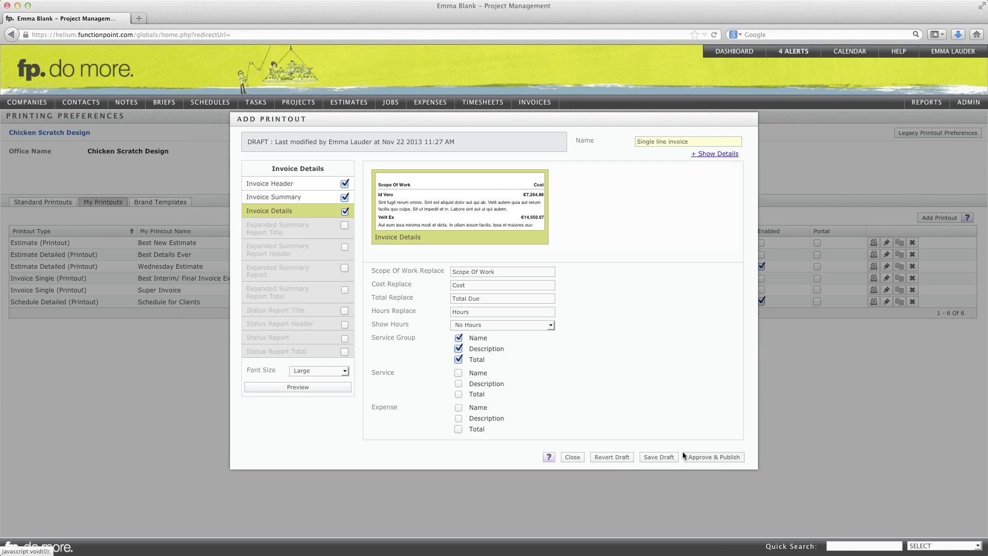
{"action": "left_click", "coordinate": [684, 453]}
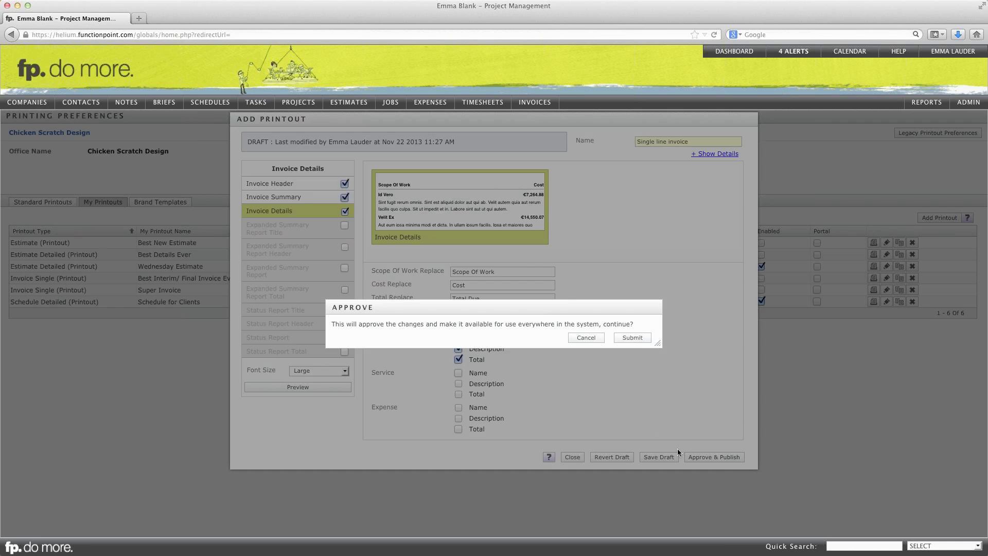
{"action": "left_click", "coordinate": [628, 337]}
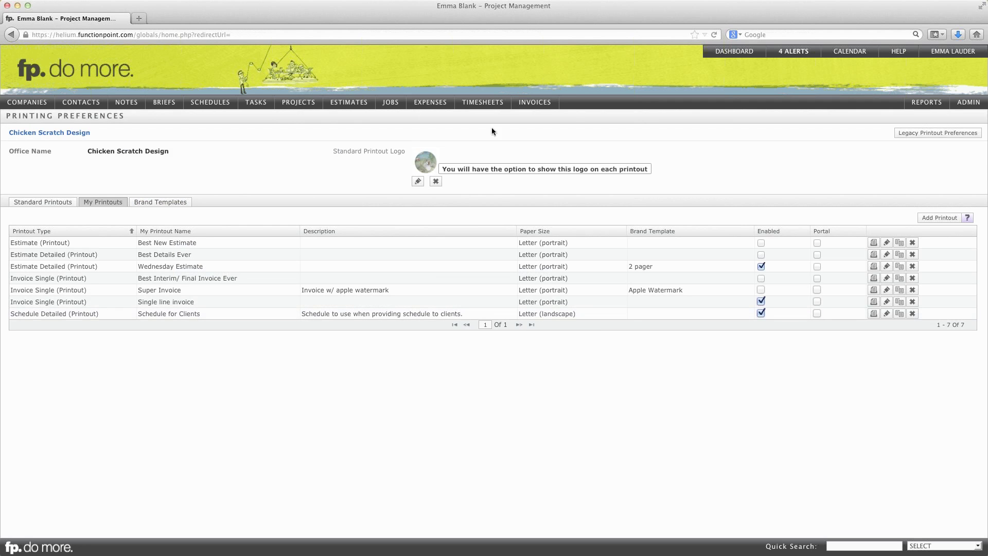
Step: Open invoice 1054-0 and print it to PDF with the Single line invoice printout
{"action": "mouse_move", "coordinate": [522, 103]}
{"action": "mouse_move", "coordinate": [535, 129]}
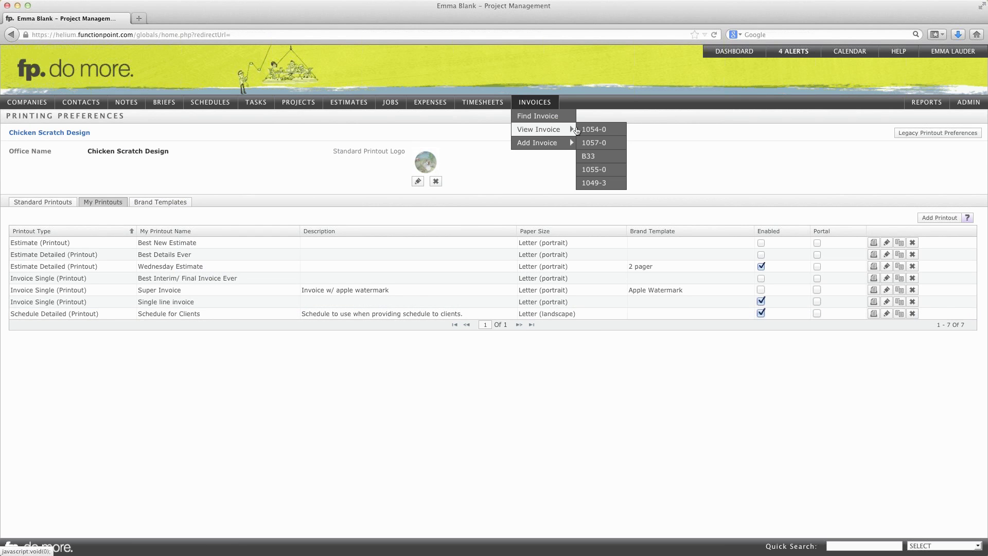
{"action": "left_click", "coordinate": [598, 130]}
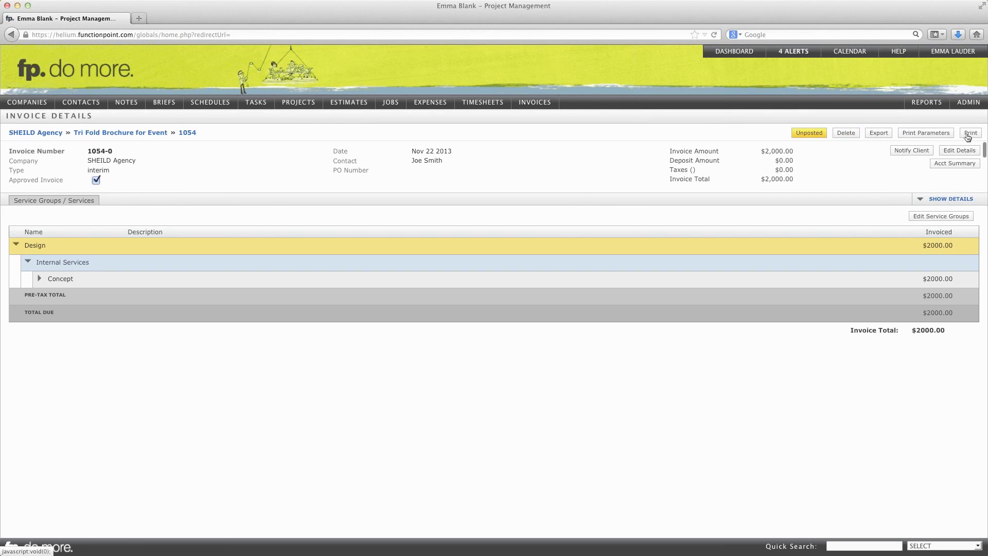
{"action": "left_click", "coordinate": [969, 133]}
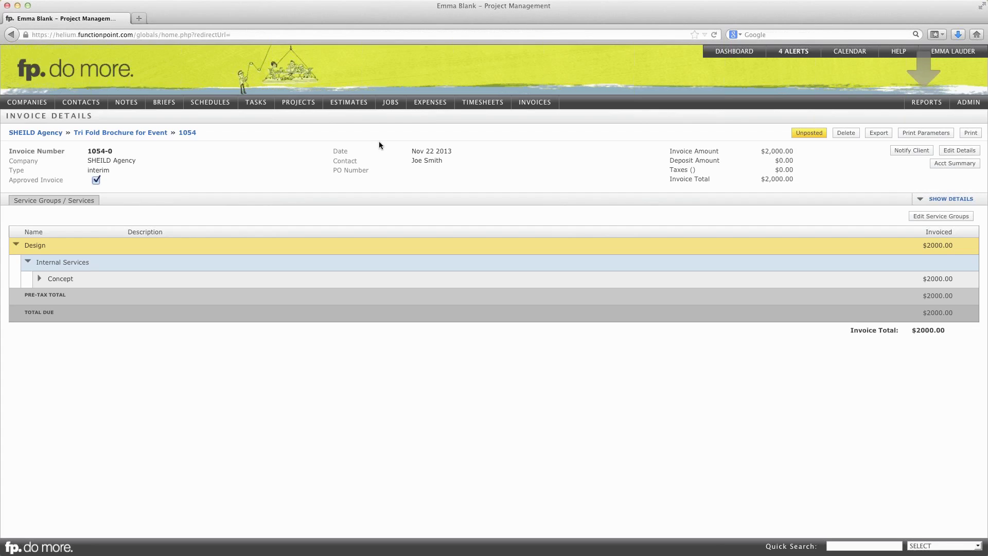
{"action": "scroll", "coordinate": [379, 145], "scroll_direction": "down", "scroll_amount": 10}
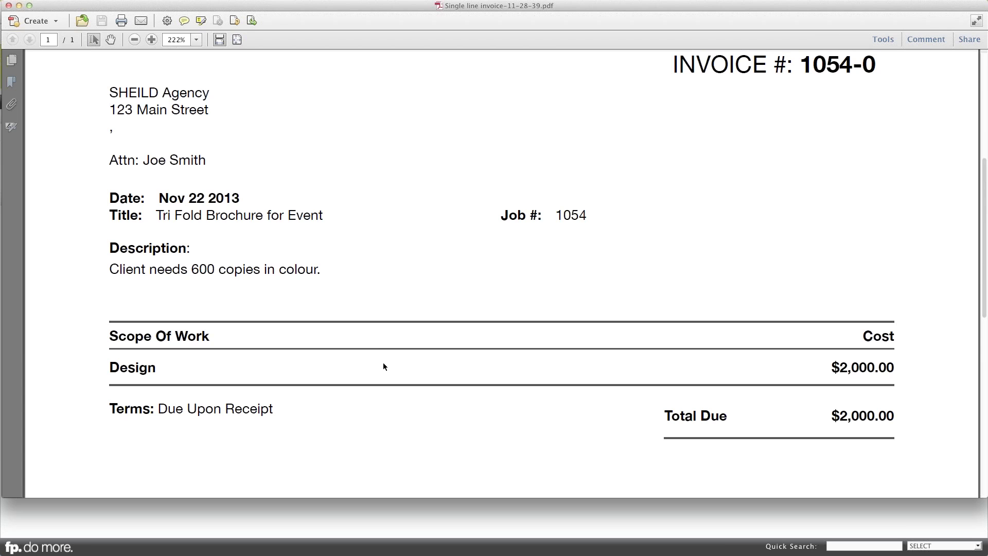
Step: Review the 1054-0 single line invoice PDF in Adobe Reader, then close it
{"action": "scroll", "coordinate": [382, 356], "scroll_direction": "up", "scroll_amount": 2}
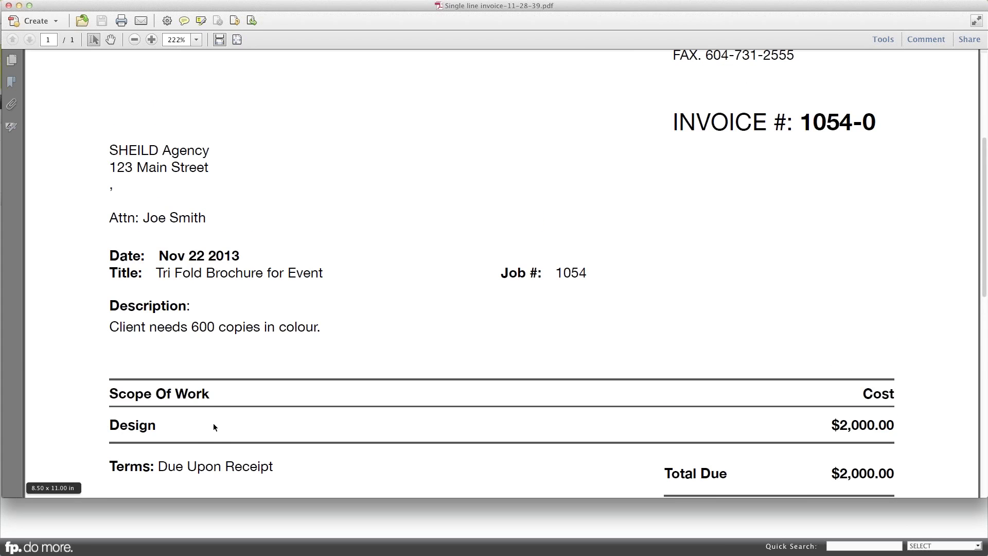
{"action": "scroll", "coordinate": [215, 423], "scroll_direction": "up", "scroll_amount": 6}
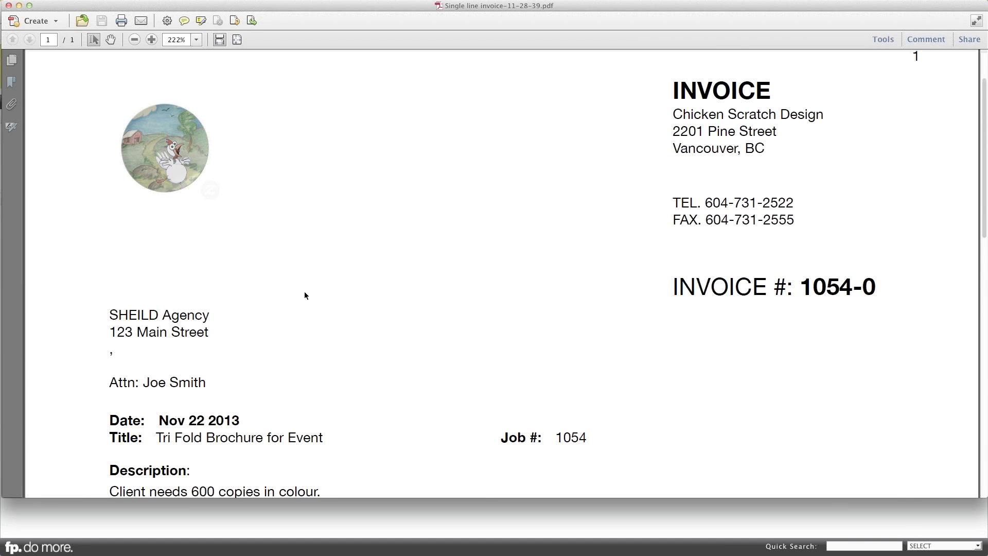
{"action": "scroll", "coordinate": [304, 292], "scroll_direction": "down", "scroll_amount": 2}
{"action": "scroll", "coordinate": [304, 292], "scroll_direction": "down", "scroll_amount": 1}
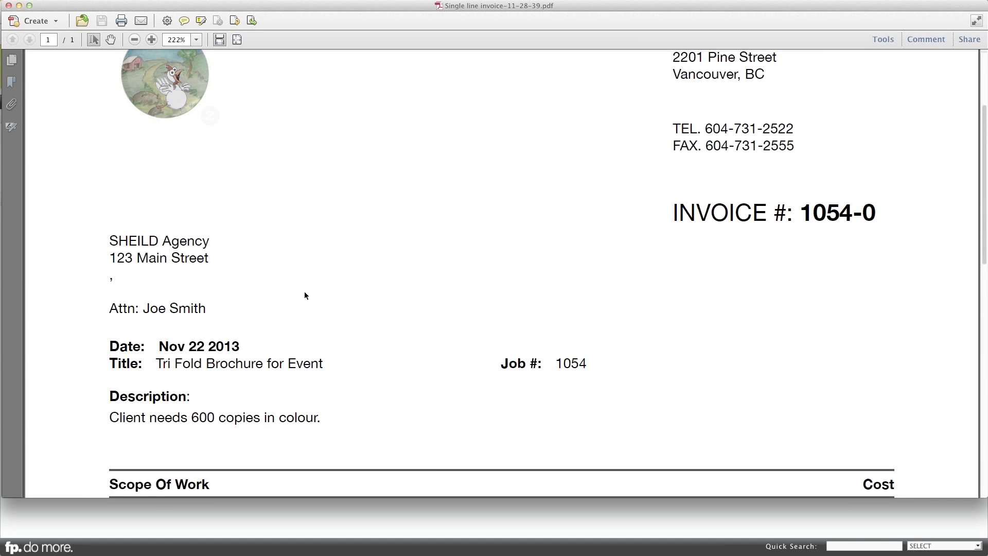
{"action": "scroll", "coordinate": [305, 293], "scroll_direction": "down", "scroll_amount": 1}
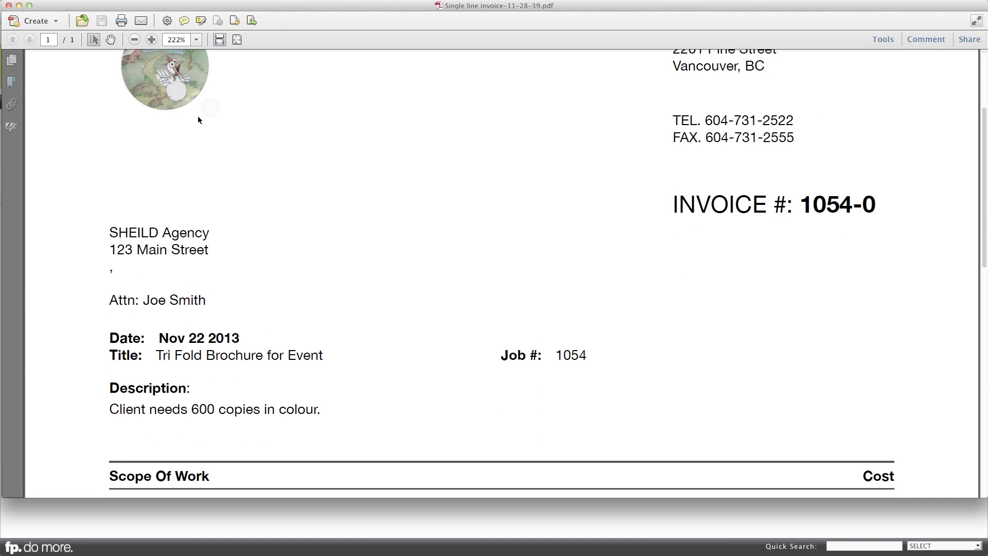
{"action": "left_click", "coordinate": [8, 5]}
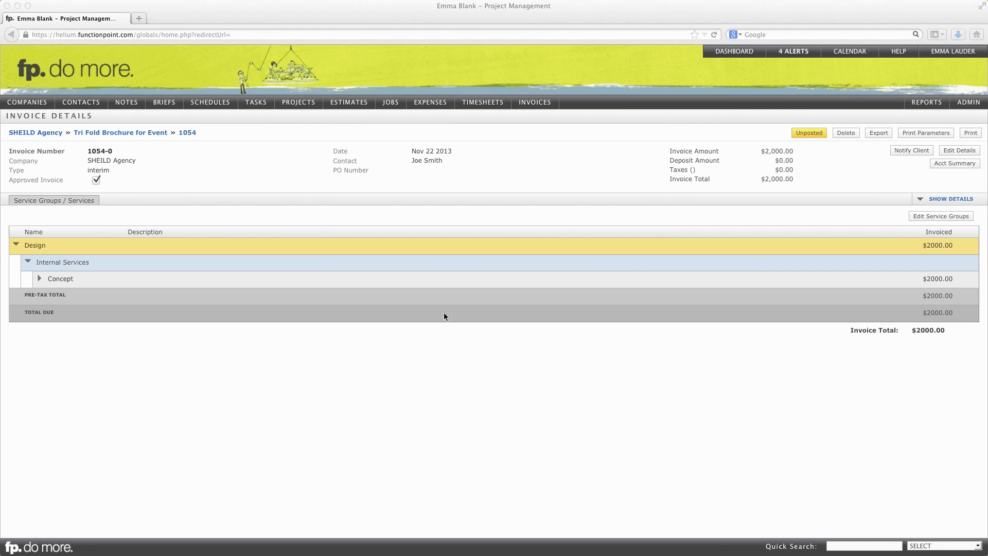
Step: Set the Design group's description to 'Extended description of things.........idsiofudsofudsoifusdofiusodifusdoifudo' and save
{"action": "left_click", "coordinate": [955, 219]}
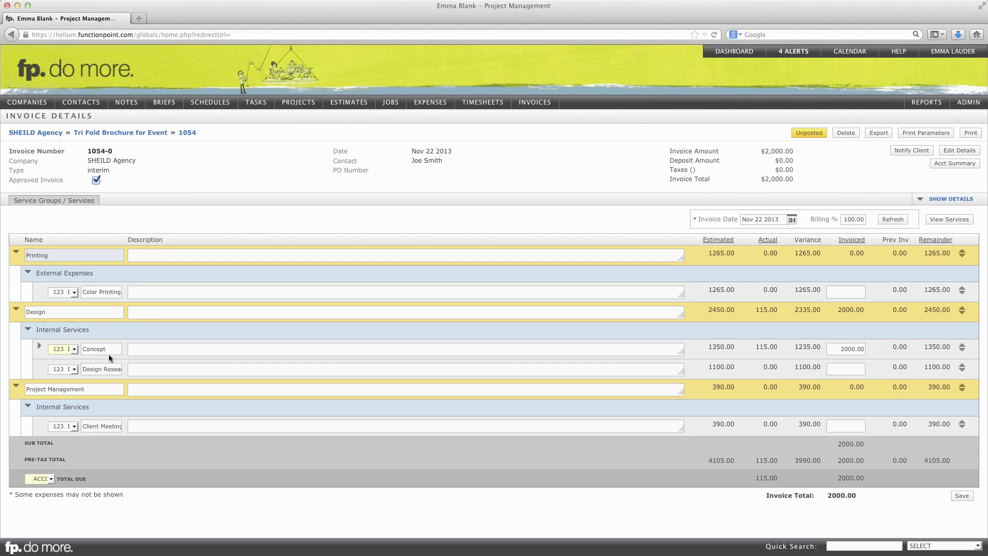
{"action": "left_click", "coordinate": [154, 315]}
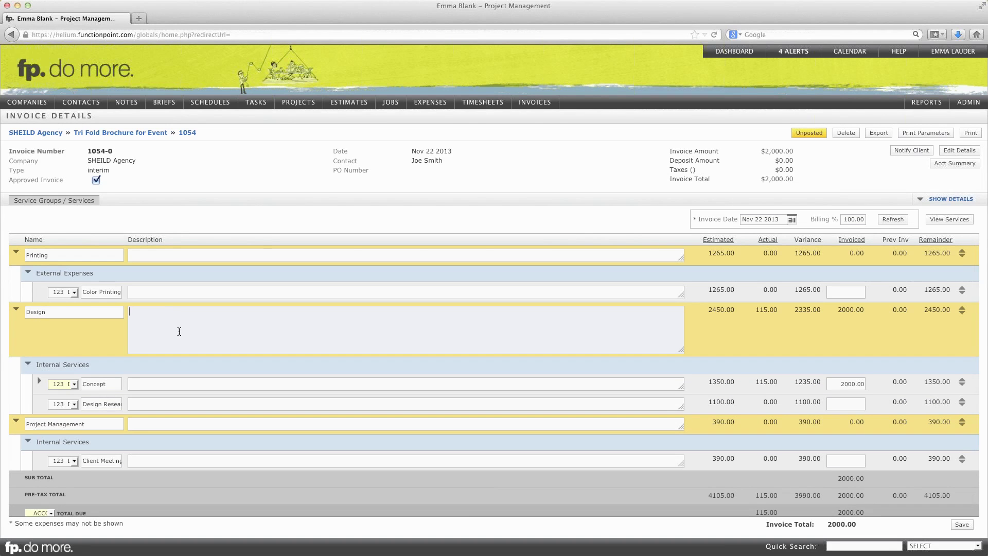
{"action": "type", "text": "Extended description of things.........idsiofudsofudsoifusdofiusodifusdoifudo"}
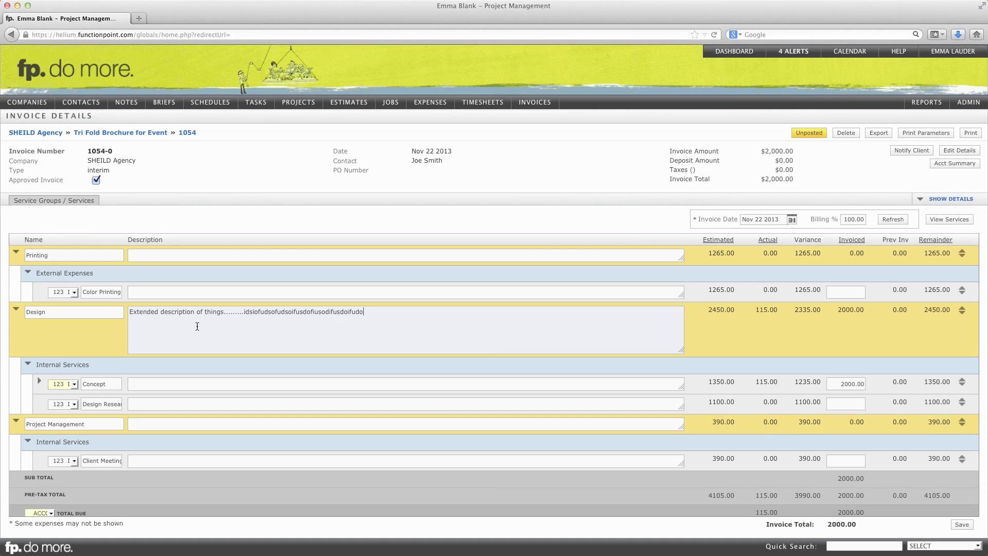
{"action": "left_click", "coordinate": [967, 527]}
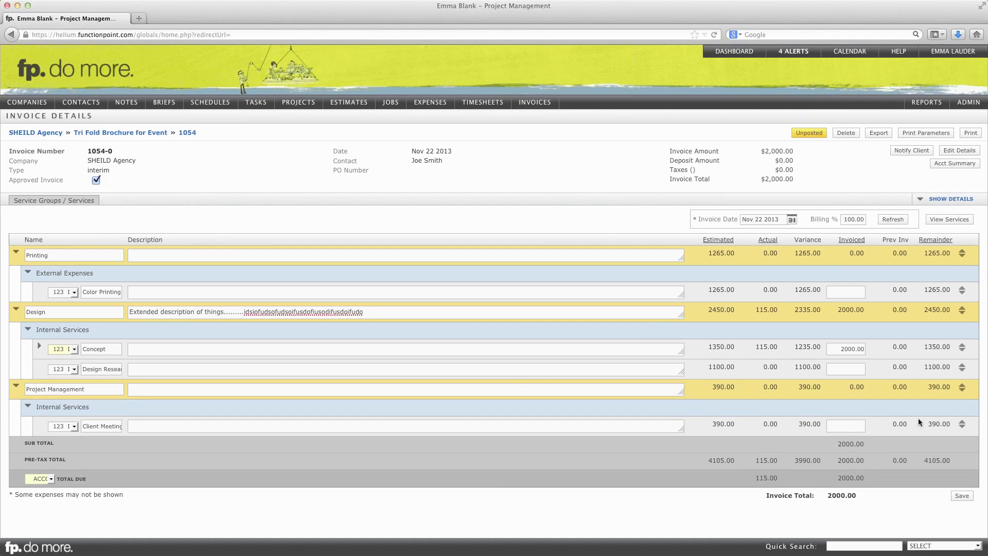
{"action": "left_click", "coordinate": [962, 495]}
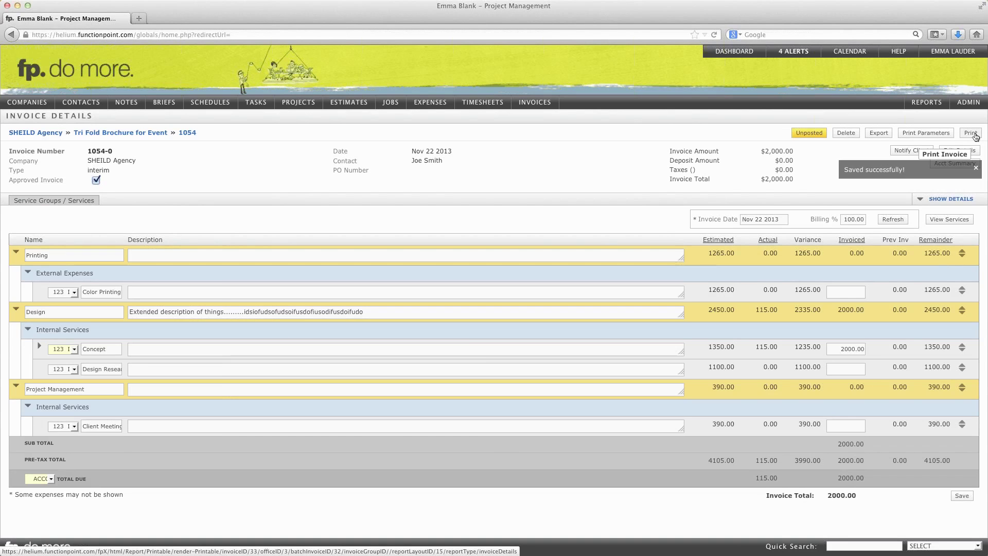
Step: Reprint invoice 1054-0, check Design's extended description in the PDF, then close it
{"action": "left_click", "coordinate": [973, 135]}
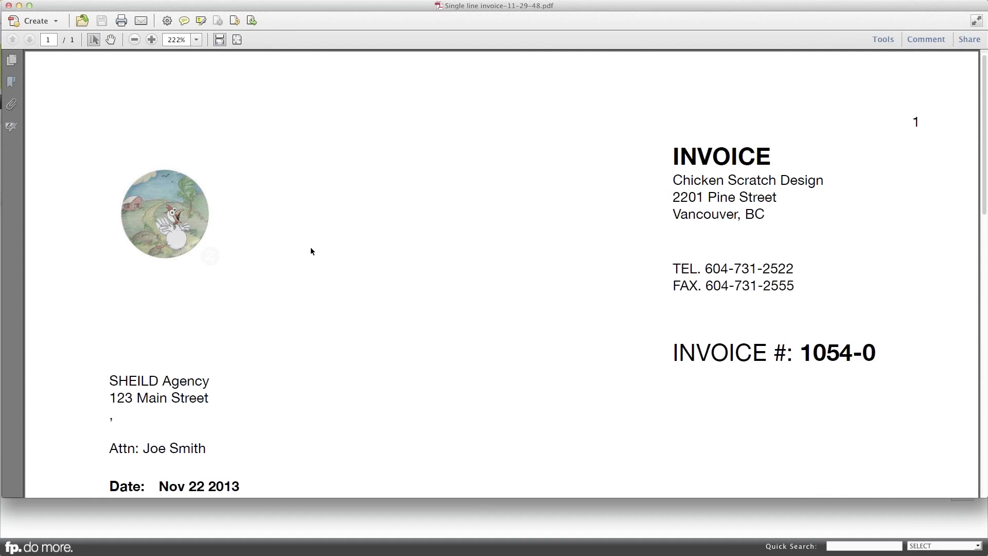
{"action": "scroll", "coordinate": [311, 251], "scroll_direction": "down", "scroll_amount": 3}
{"action": "scroll", "coordinate": [311, 251], "scroll_direction": "down", "scroll_amount": 5}
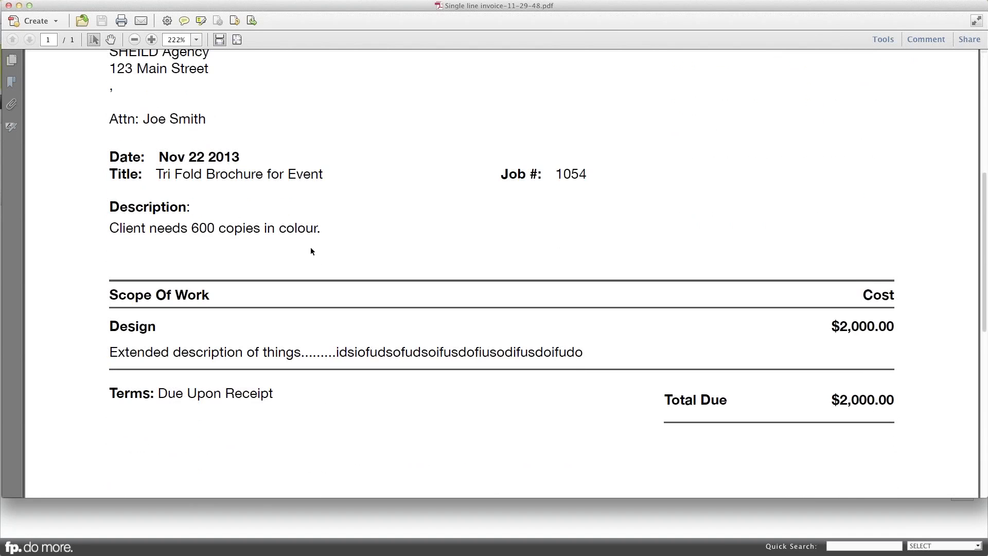
{"action": "scroll", "coordinate": [311, 247], "scroll_direction": "down", "scroll_amount": 2}
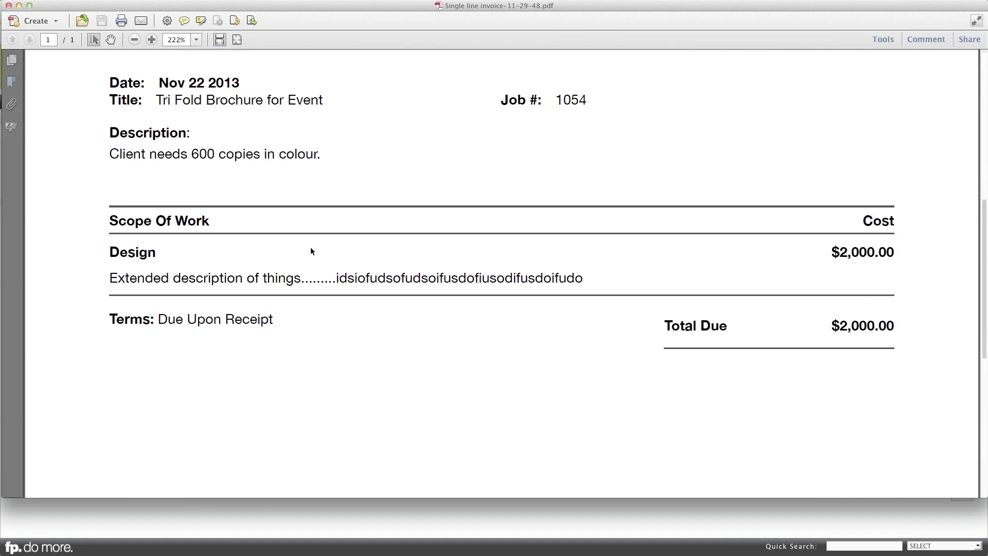
{"action": "scroll", "coordinate": [280, 281], "scroll_direction": "up", "scroll_amount": 3}
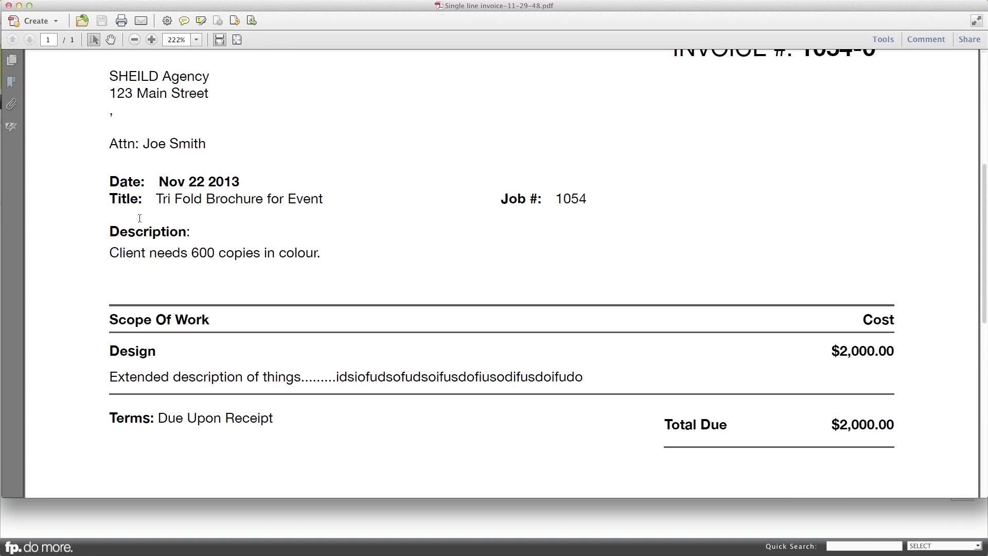
{"action": "scroll", "coordinate": [165, 220], "scroll_direction": "up", "scroll_amount": 8}
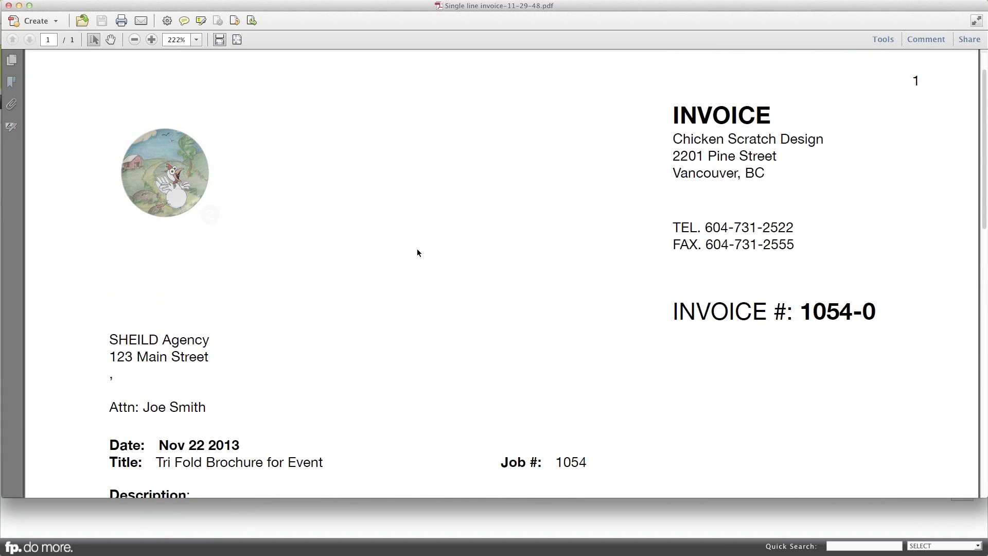
{"action": "scroll", "coordinate": [416, 250], "scroll_direction": "up", "scroll_amount": 2}
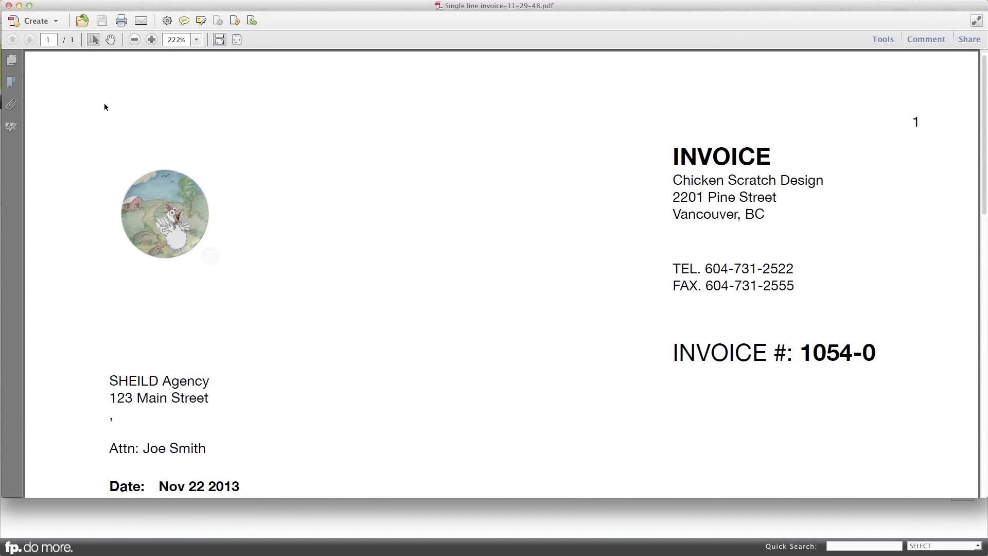
{"action": "left_click", "coordinate": [8, 5]}
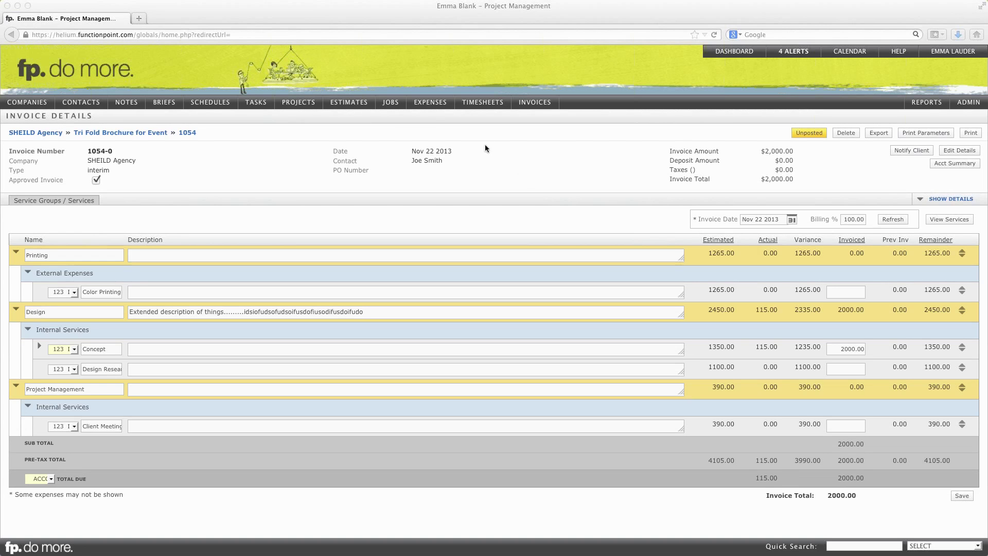
Step: Enable custom invoice lines in invoice 1054-0's print parameters and add Work ABC at $415
{"action": "left_click", "coordinate": [532, 169]}
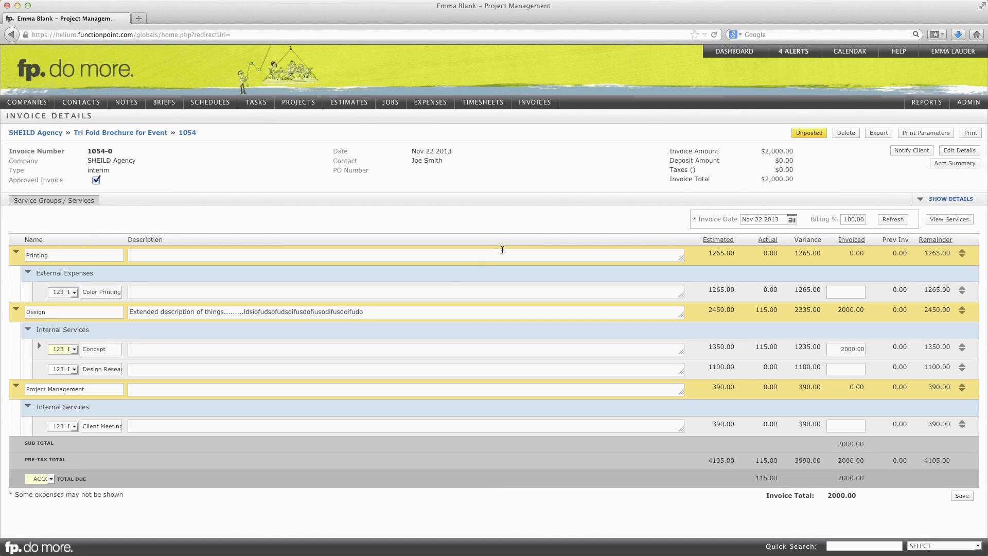
{"action": "left_click", "coordinate": [920, 135]}
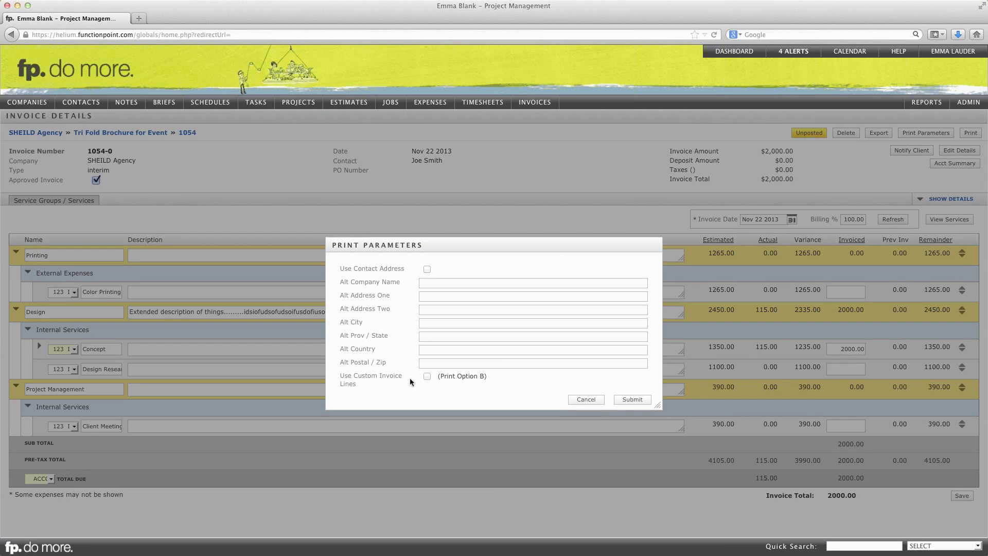
{"action": "left_click", "coordinate": [426, 376]}
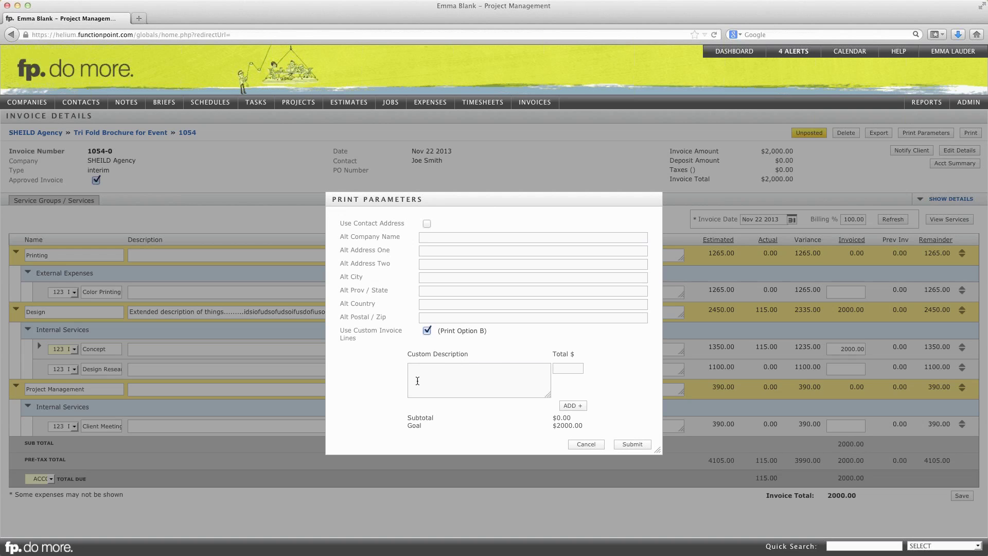
{"action": "left_click", "coordinate": [416, 375]}
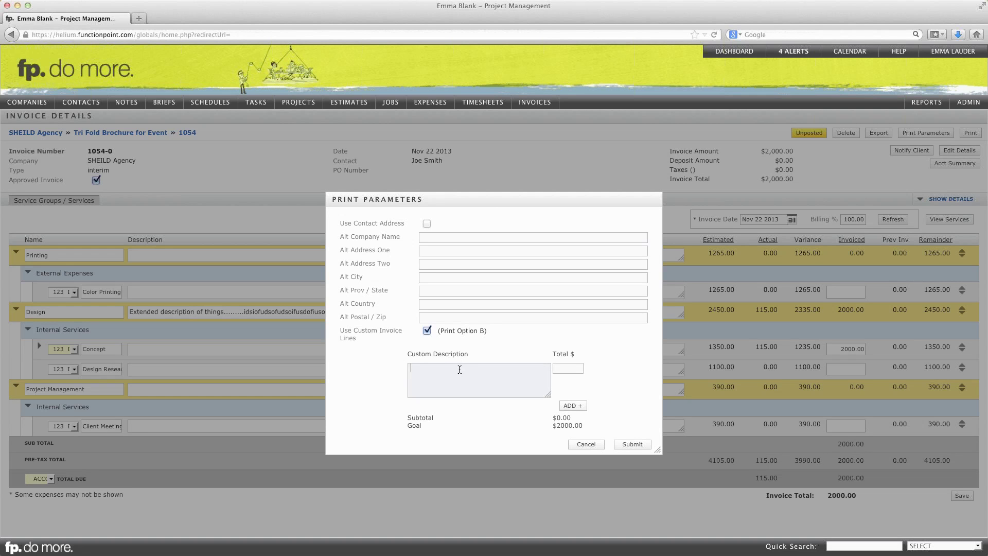
{"action": "type", "text": "Work ABC"}
{"action": "left_click", "coordinate": [564, 369]}
{"action": "type", "text": "41"}
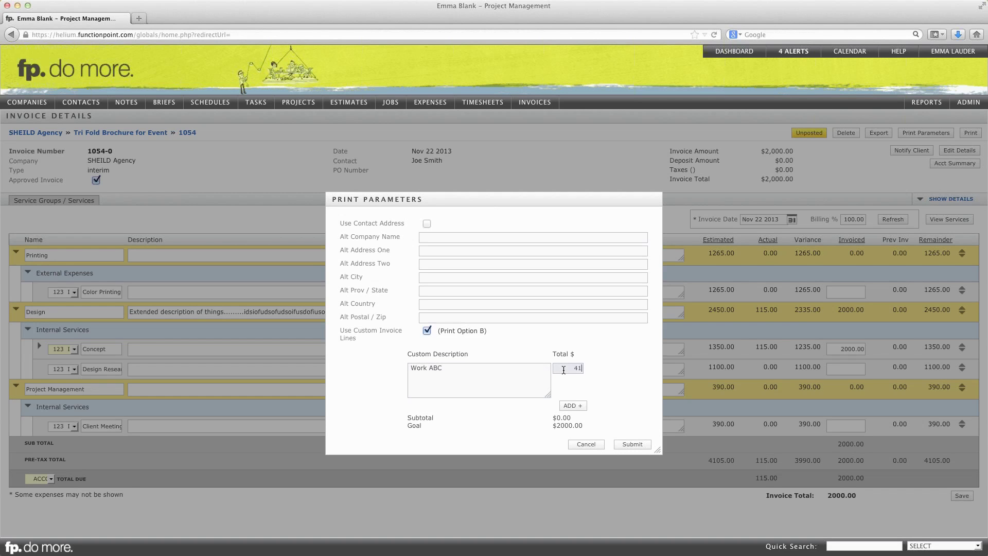
{"action": "type", "text": "5"}
{"action": "left_click", "coordinate": [578, 409]}
Step: Add a second custom invoice line, XYZ, at $245
{"action": "left_click", "coordinate": [572, 406]}
{"action": "left_click", "coordinate": [462, 397]}
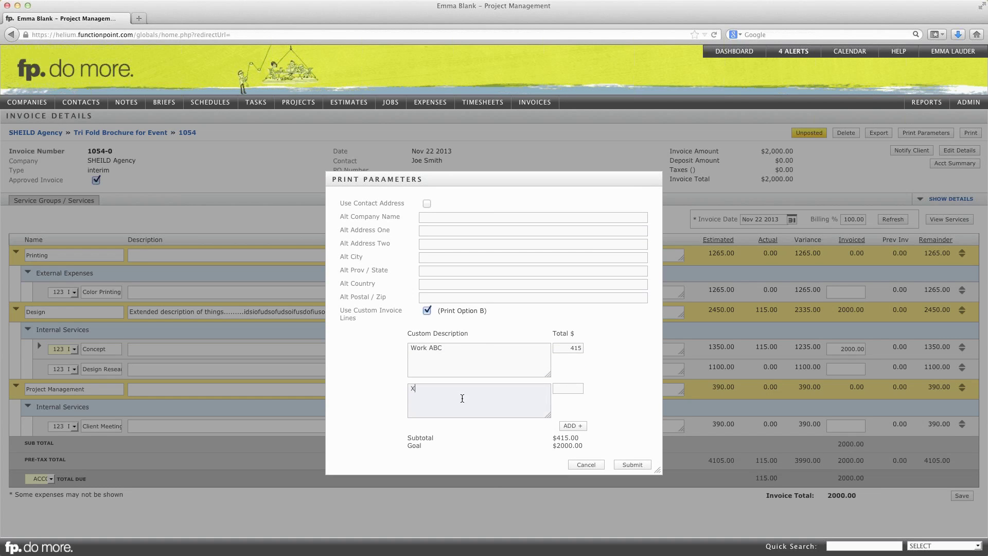
{"action": "type", "text": "XYZ"}
{"action": "left_click", "coordinate": [578, 388]}
{"action": "type", "text": "20"}
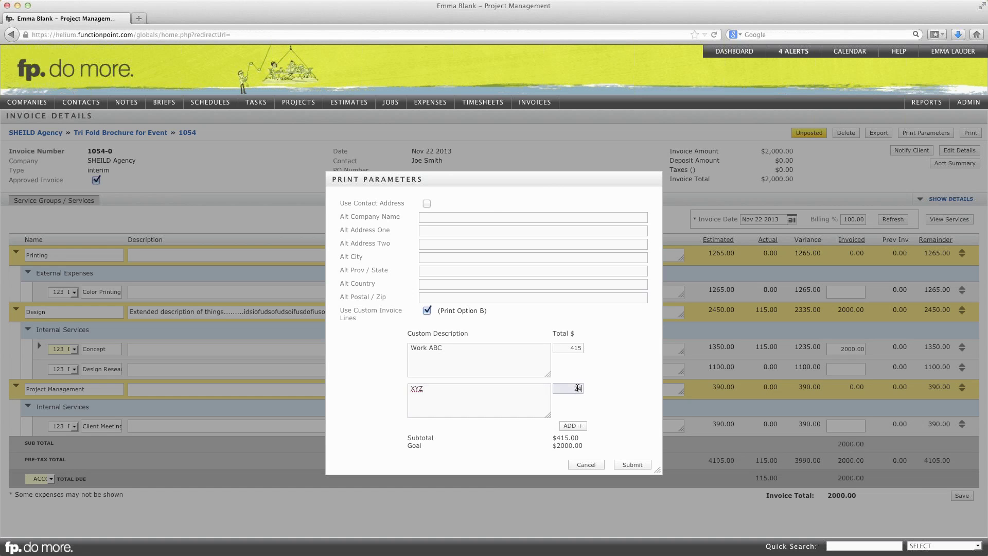
Step: Add a third line, DEF Stuff at $320, and save the $980 lines despite the shortfall warning
{"action": "left_click", "coordinate": [573, 426]}
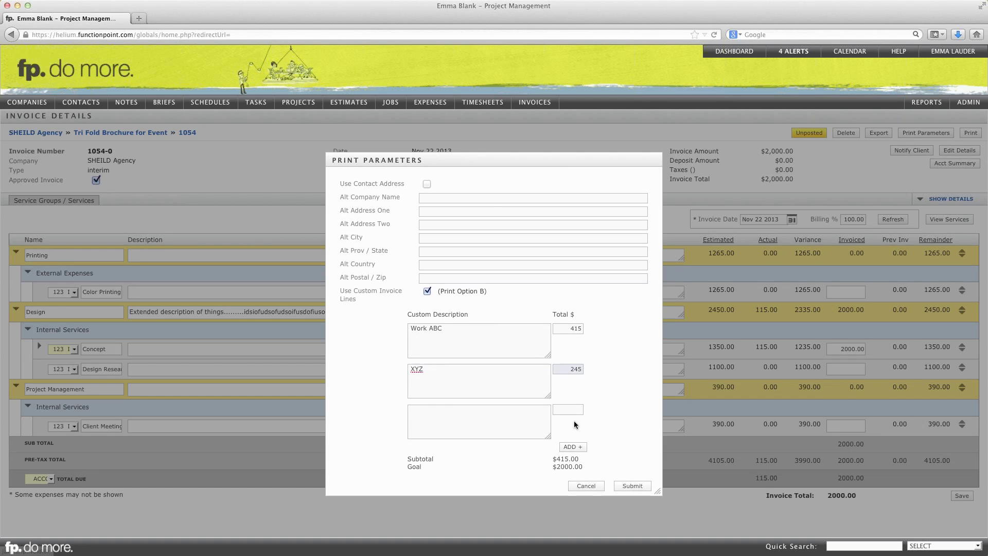
{"action": "left_click", "coordinate": [479, 412]}
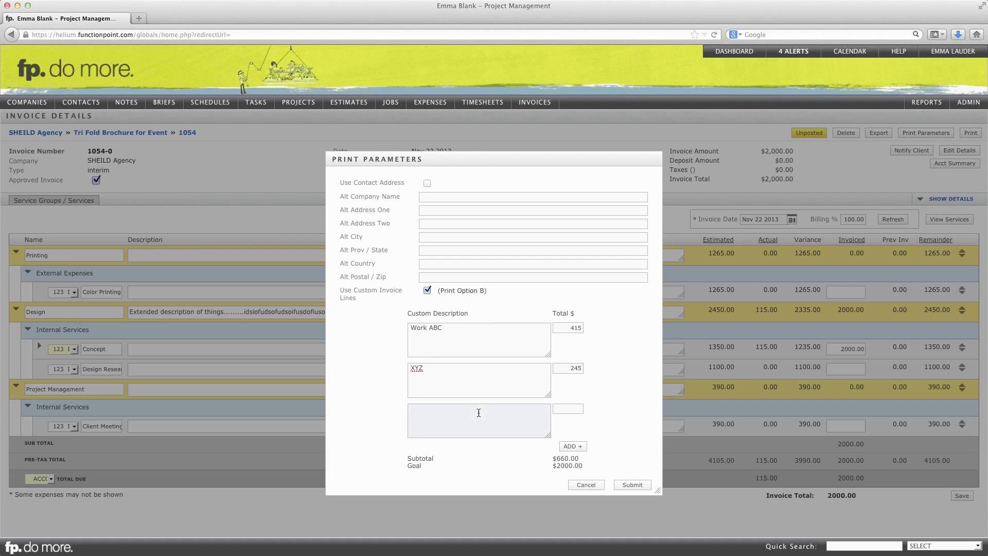
{"action": "type", "text": "DEF Stuff"}
{"action": "left_click", "coordinate": [582, 412]}
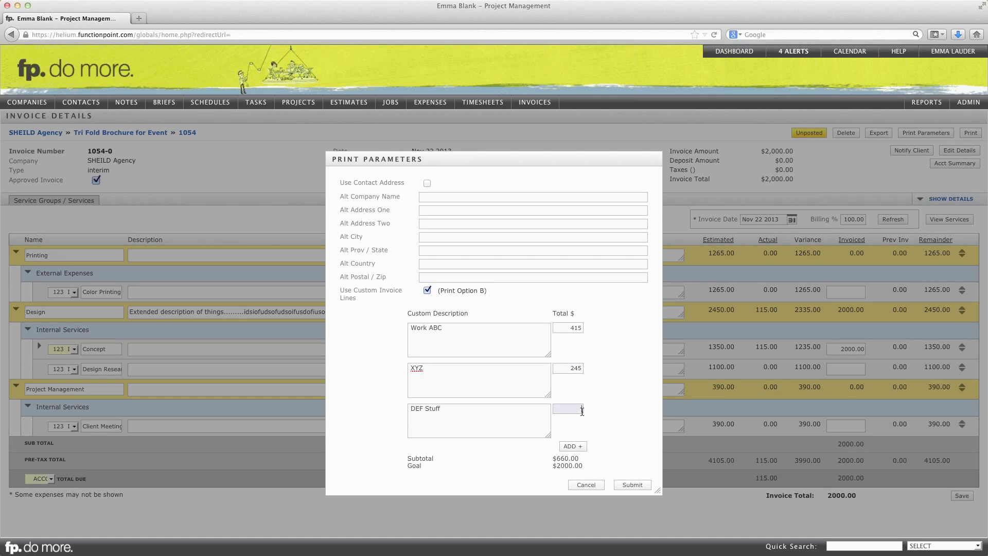
{"action": "type", "text": "320"}
{"action": "left_click", "coordinate": [626, 422]}
{"action": "left_click", "coordinate": [633, 485]}
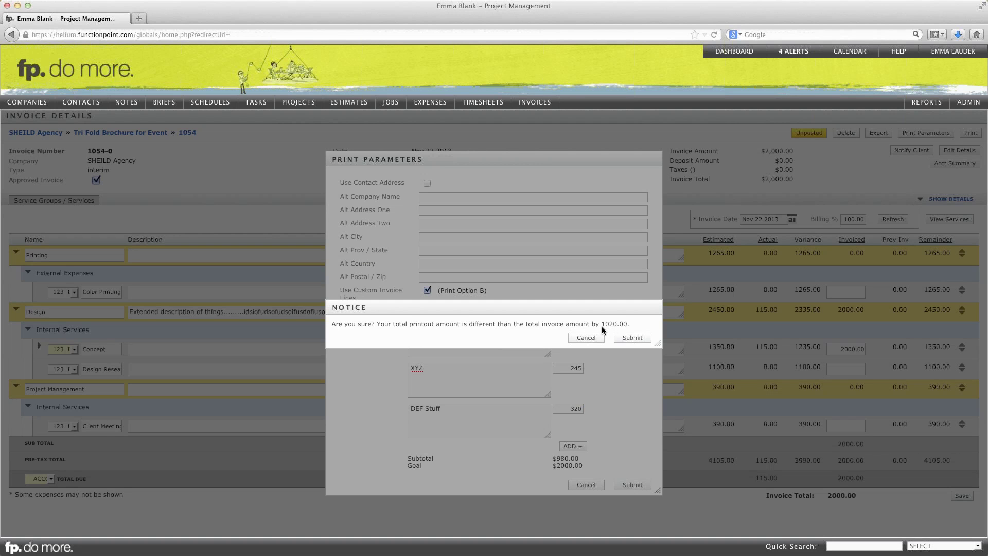
{"action": "left_click", "coordinate": [631, 338]}
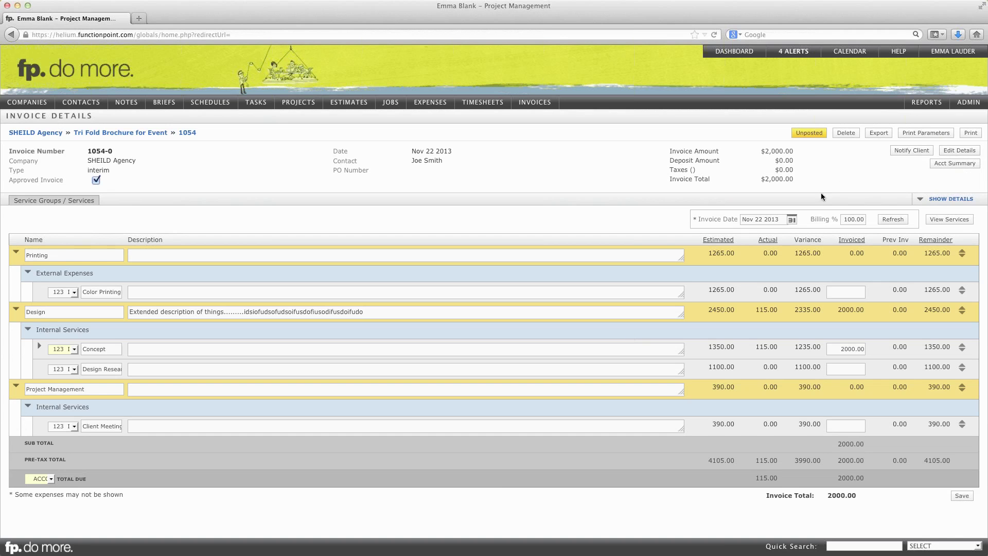
Step: Print invoice 1054-0 from the Invoice Details page with its three custom lines
{"action": "left_click", "coordinate": [968, 133]}
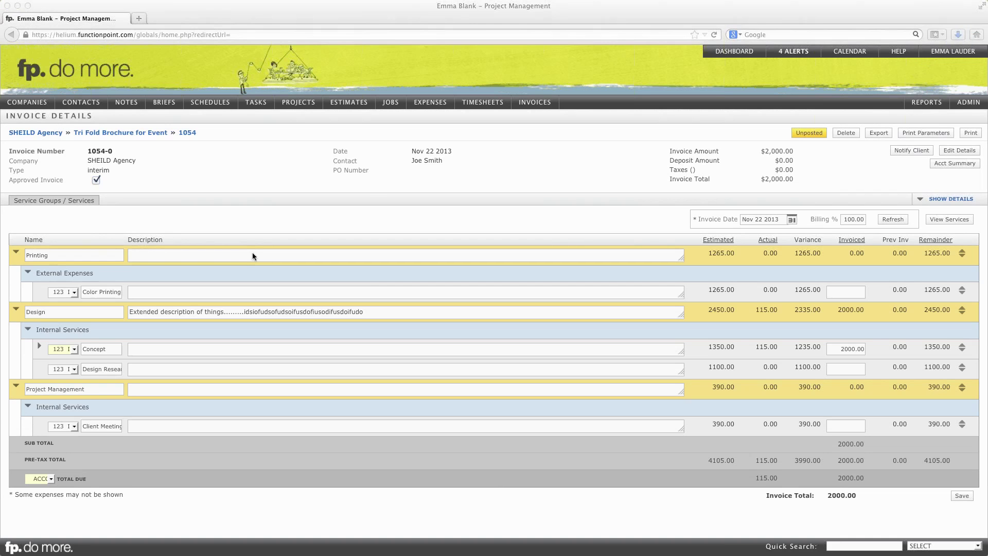
Step: Scroll the invoice PDF to confirm Work ABC, XYZ, DEF Stuff and Total Due $980.00, then close it
{"action": "scroll", "coordinate": [453, 224], "scroll_direction": "down", "scroll_amount": 3}
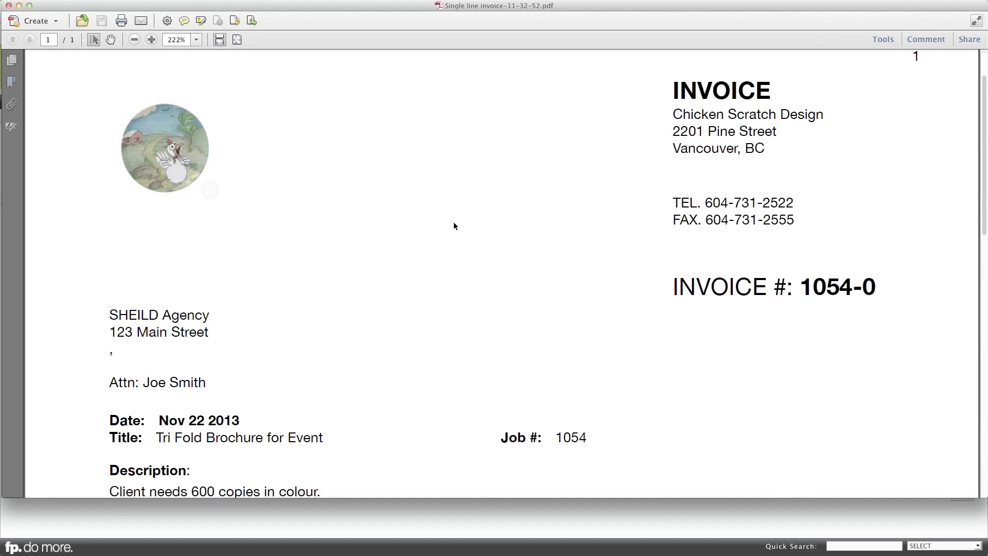
{"action": "scroll", "coordinate": [454, 223], "scroll_direction": "down", "scroll_amount": 8}
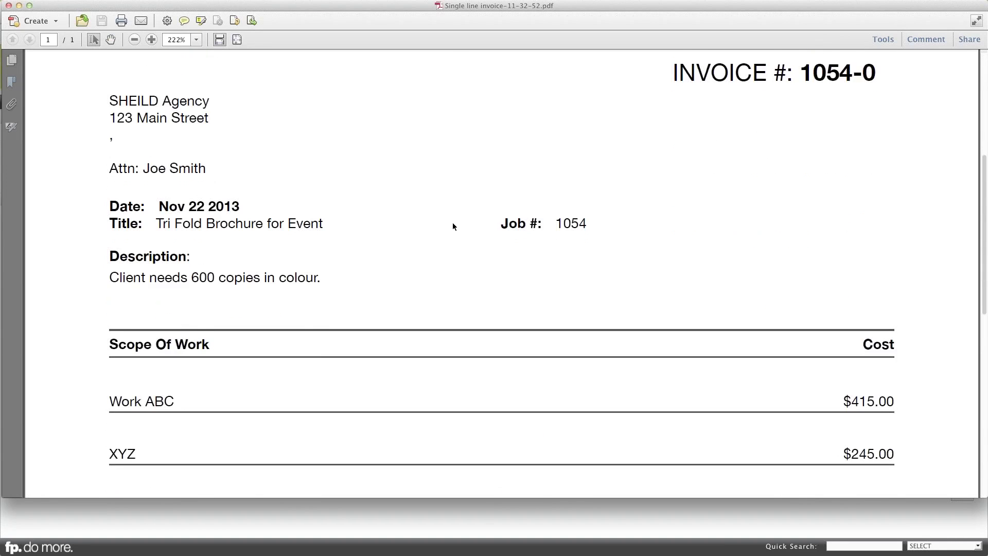
{"action": "scroll", "coordinate": [452, 226], "scroll_direction": "down", "scroll_amount": 4}
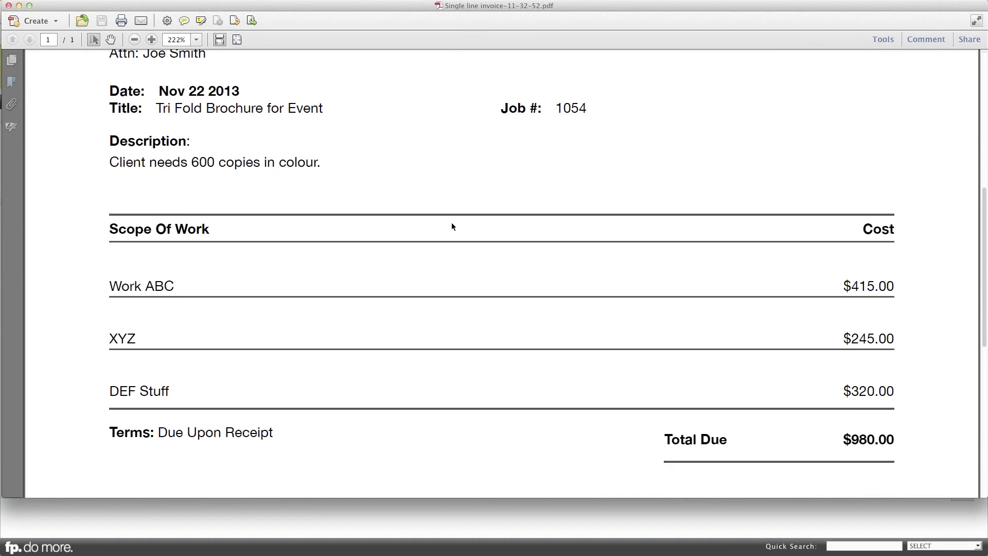
{"action": "scroll", "coordinate": [451, 227], "scroll_direction": "down", "scroll_amount": 4}
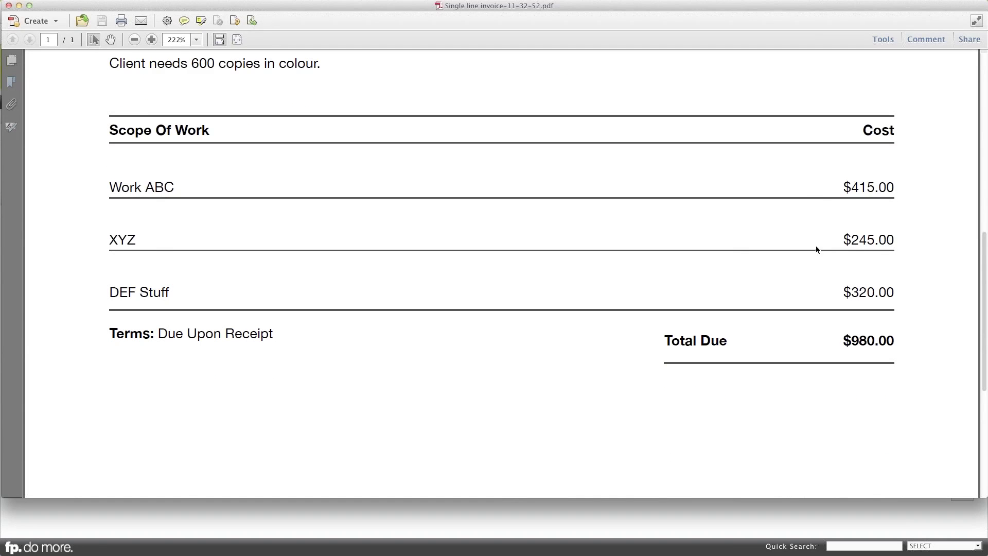
{"action": "scroll", "coordinate": [815, 254], "scroll_direction": "up", "scroll_amount": 3}
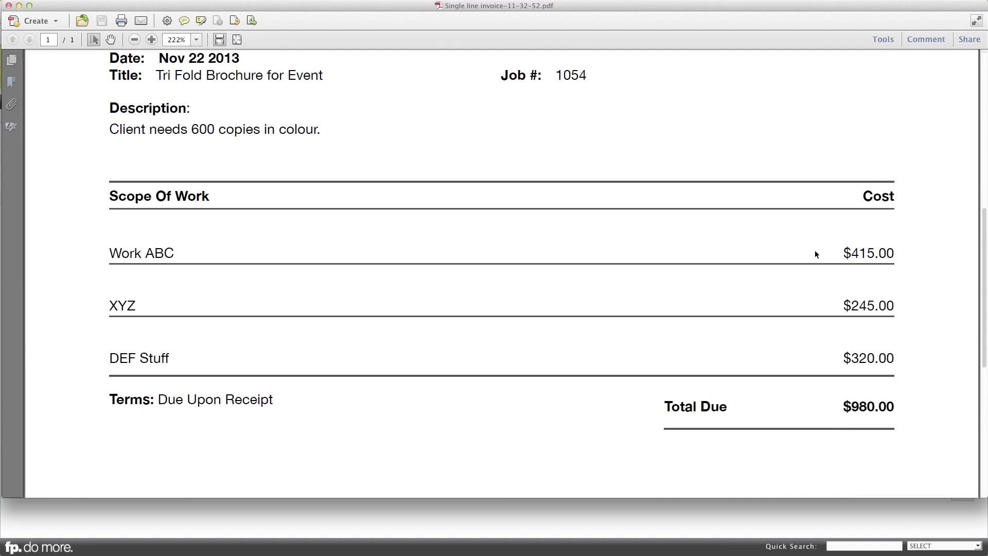
{"action": "scroll", "coordinate": [815, 254], "scroll_direction": "up", "scroll_amount": 2}
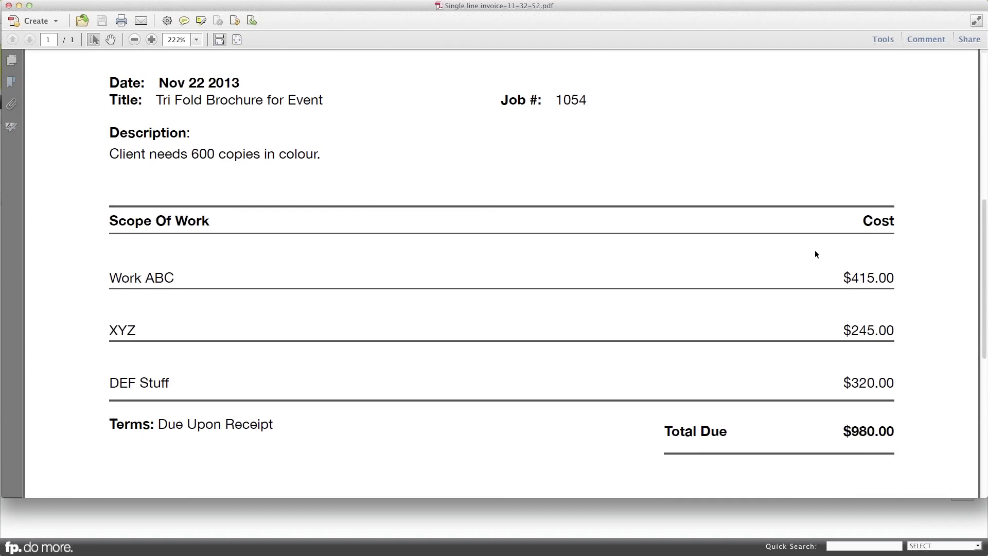
{"action": "scroll", "coordinate": [815, 254], "scroll_direction": "up", "scroll_amount": 3}
{"action": "scroll", "coordinate": [815, 254], "scroll_direction": "up", "scroll_amount": 3}
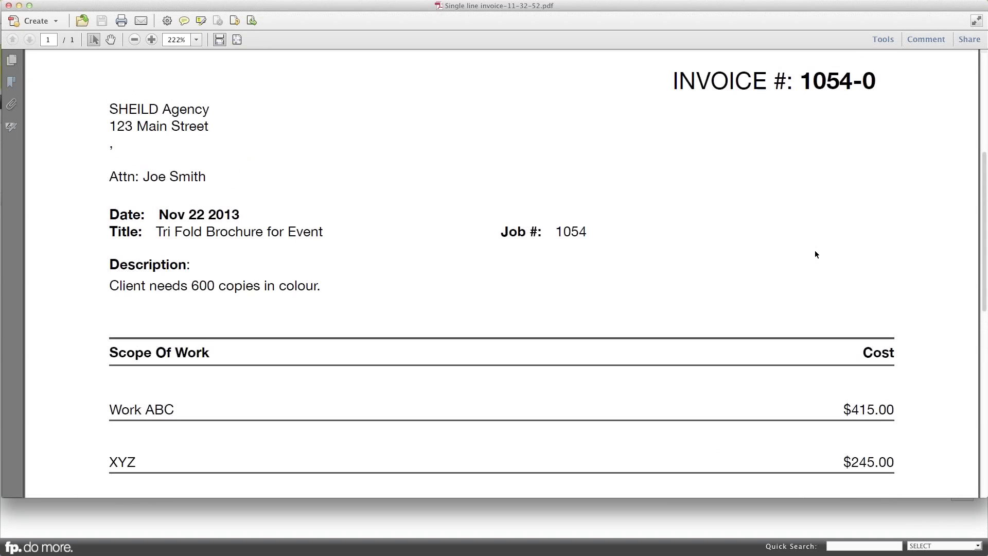
{"action": "left_click", "coordinate": [8, 6]}
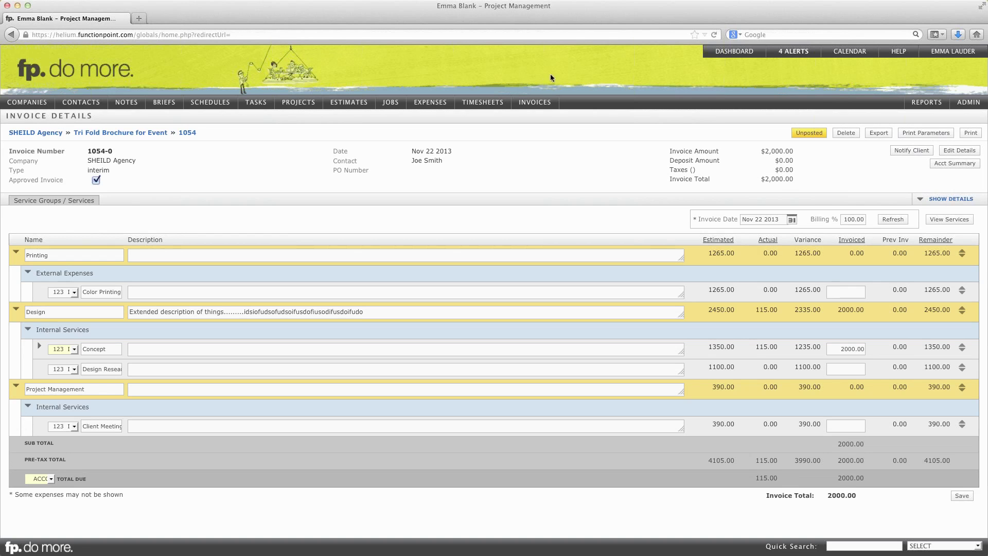
Step: Return to the Function Point dashboard with its timesheets, jobs, pinned notes and tasks
{"action": "left_click", "coordinate": [720, 62]}
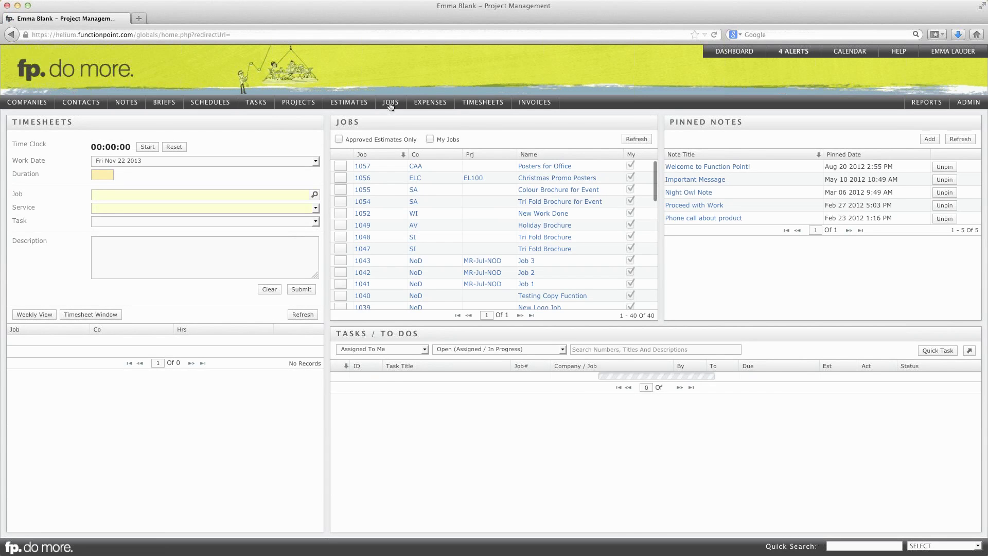
Step: Run a Job Find search with company 'stark' to list jobs 1047, 1048, 1050 and 1051
{"action": "mouse_move", "coordinate": [390, 106]}
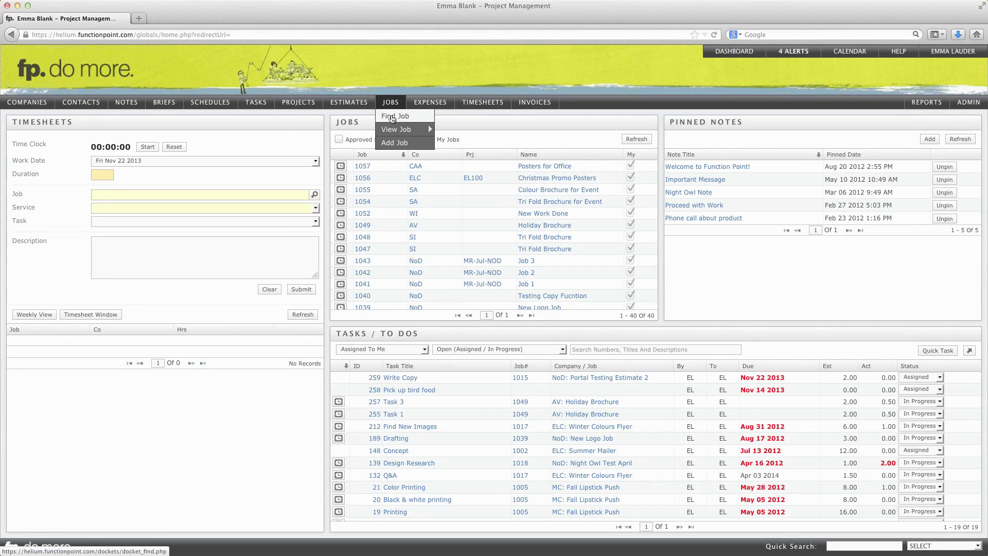
{"action": "left_click", "coordinate": [392, 117]}
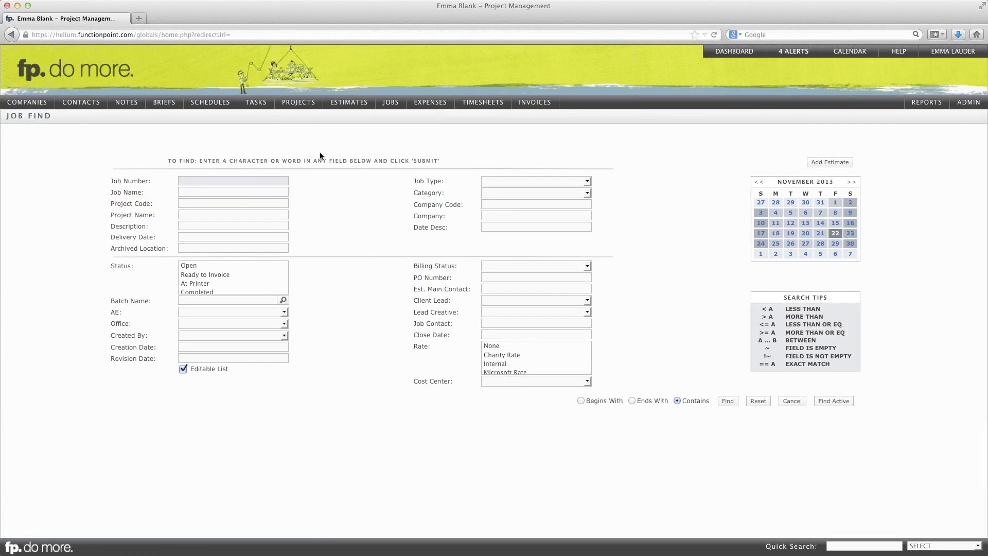
{"action": "left_click", "coordinate": [495, 214]}
{"action": "type", "text": "stark"}
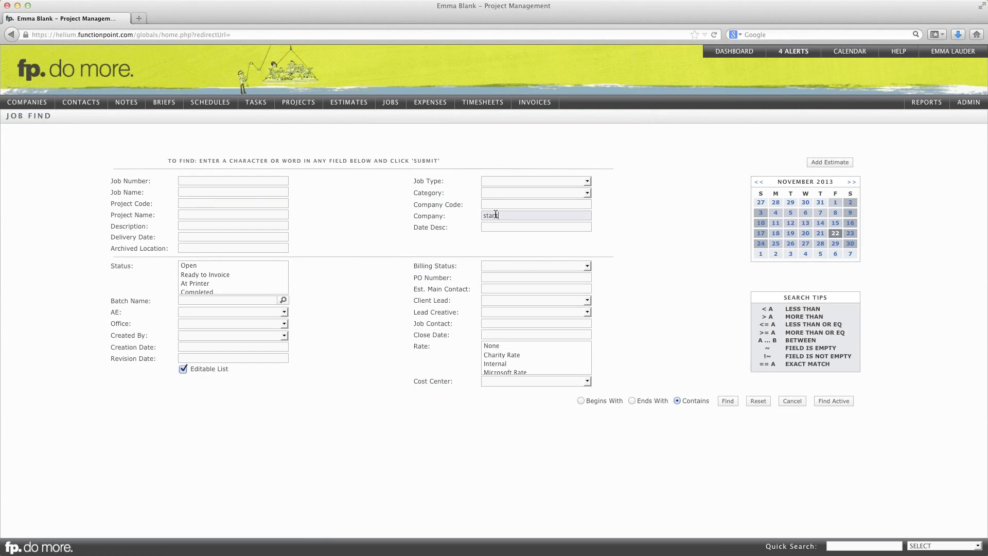
{"action": "key", "text": "Tab"}
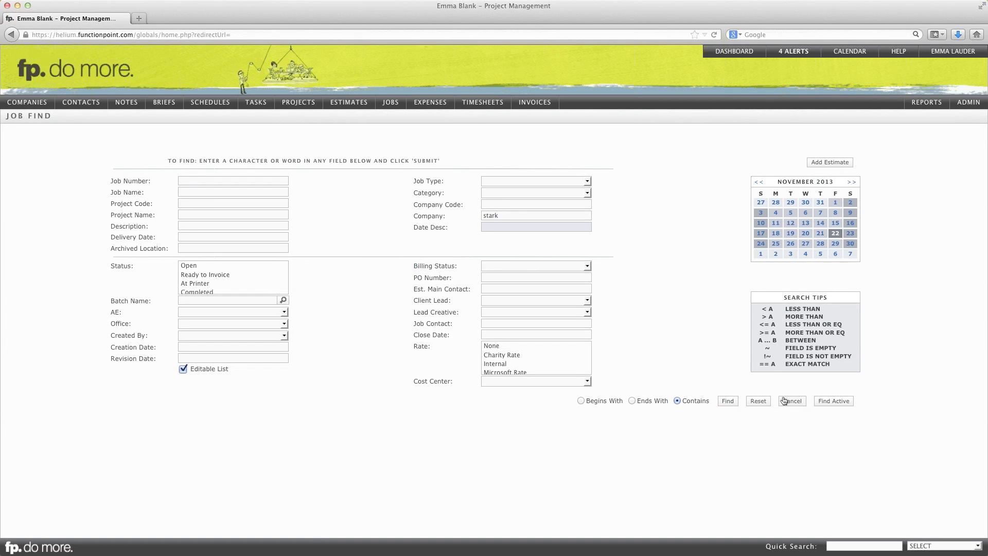
{"action": "left_click", "coordinate": [728, 401]}
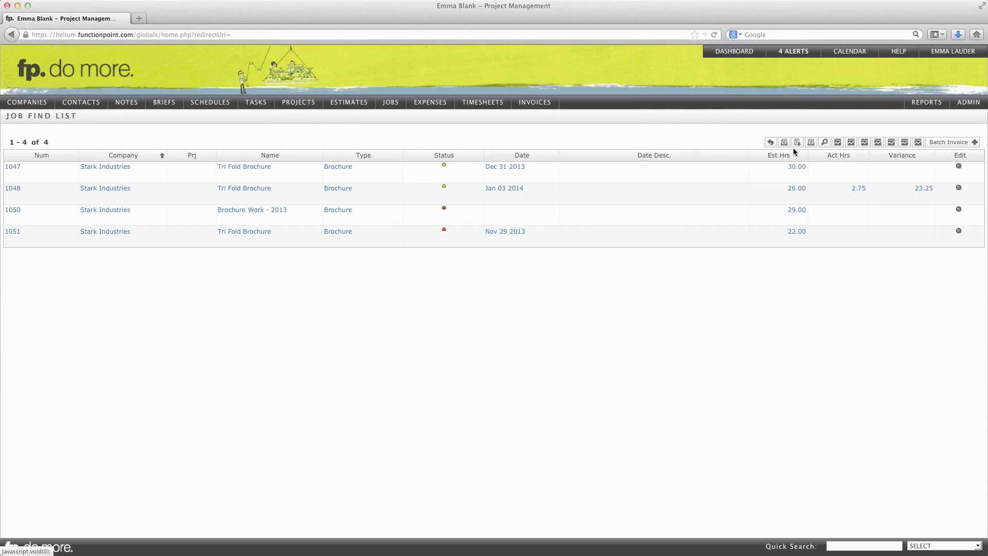
Step: Open the Summer Campaign project for Estee Lauder/ Clinique from Projects > View Project
{"action": "mouse_move", "coordinate": [299, 99]}
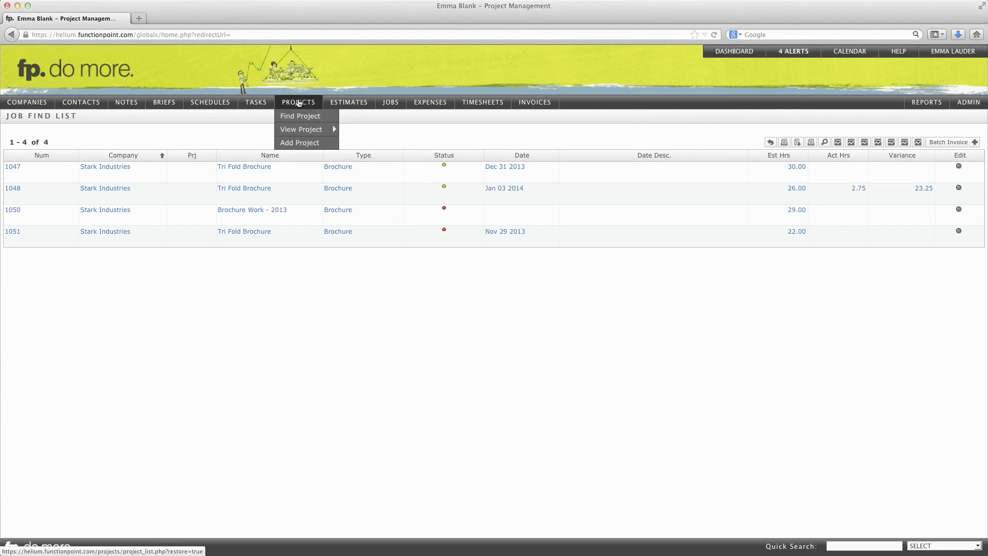
{"action": "mouse_move", "coordinate": [298, 130]}
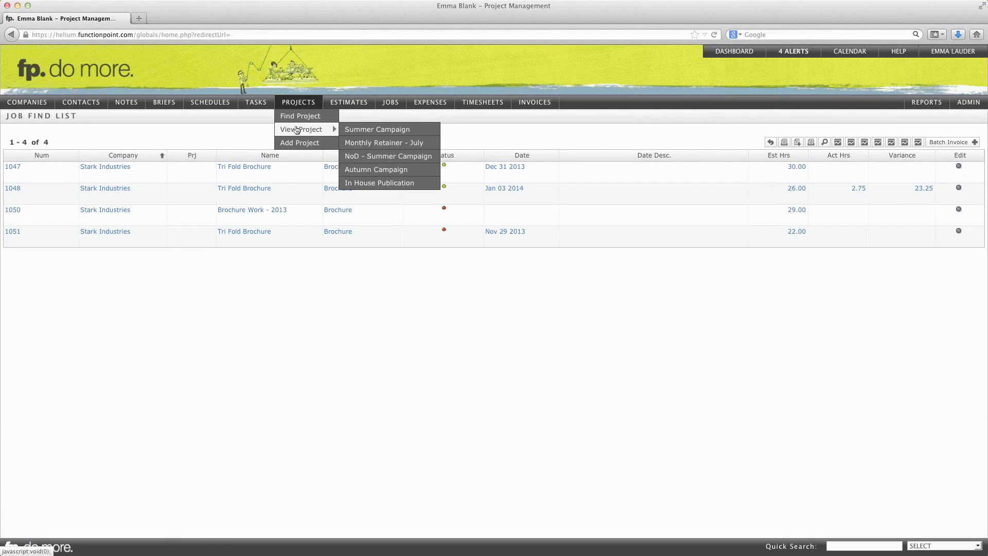
{"action": "left_click", "coordinate": [347, 130]}
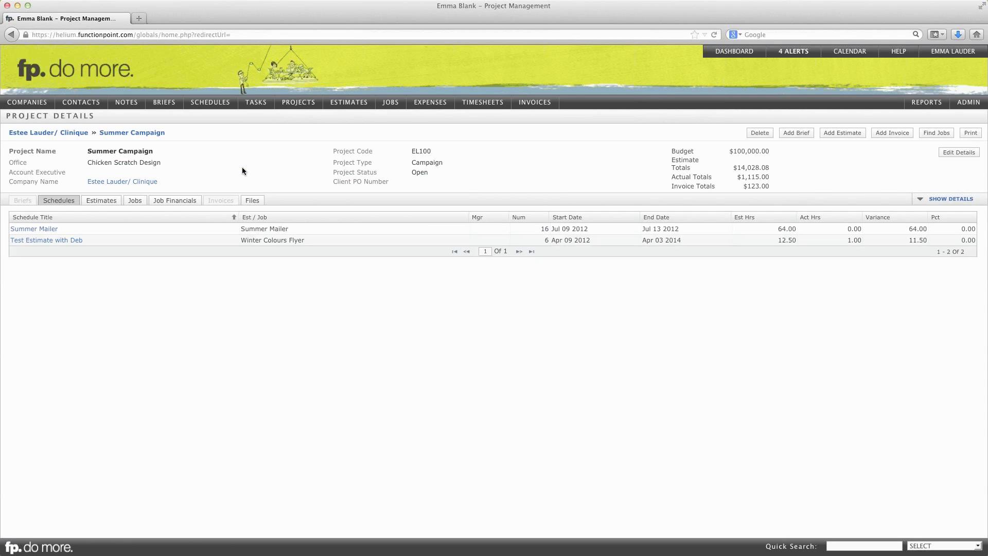
Step: Create an Interim invoice batch named 'Project Btch 123' with no tax group
{"action": "left_click", "coordinate": [887, 135]}
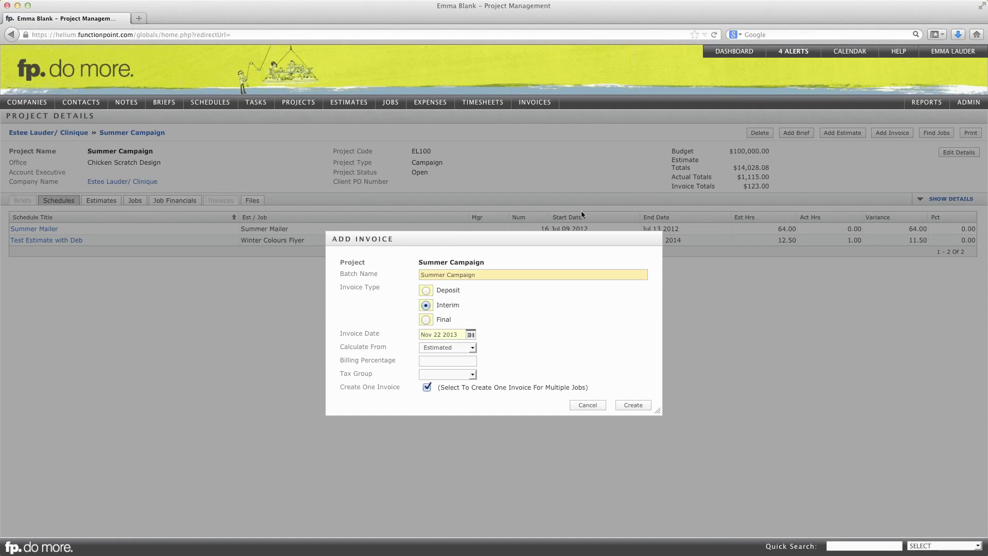
{"action": "left_click_drag", "start_coordinate": [437, 240], "coordinate": [413, 134]}
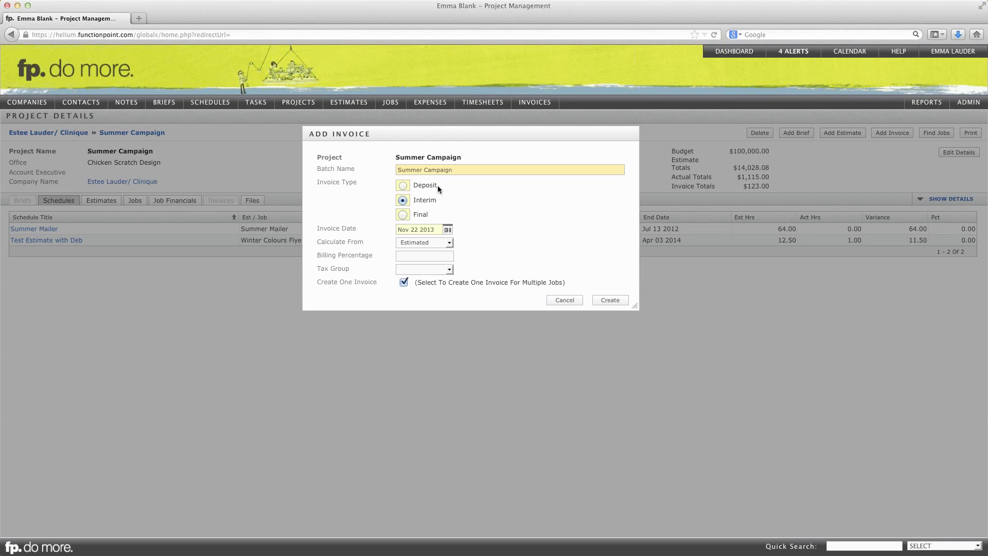
{"action": "left_click_drag", "start_coordinate": [458, 171], "coordinate": [391, 169]}
{"action": "left_click_drag", "start_coordinate": [454, 170], "coordinate": [365, 168]}
{"action": "type", "text": "Project Bat"}
{"action": "type", "text": "hc"}
{"action": "key", "text": "BackSpace"}
{"action": "key", "text": "BackSpace"}
{"action": "key", "text": "BackSpace"}
{"action": "key", "text": "BackSpace"}
{"action": "key", "text": "BackSpace"}
{"action": "type", "text": "tch 123"}
{"action": "left_click", "coordinate": [433, 256]}
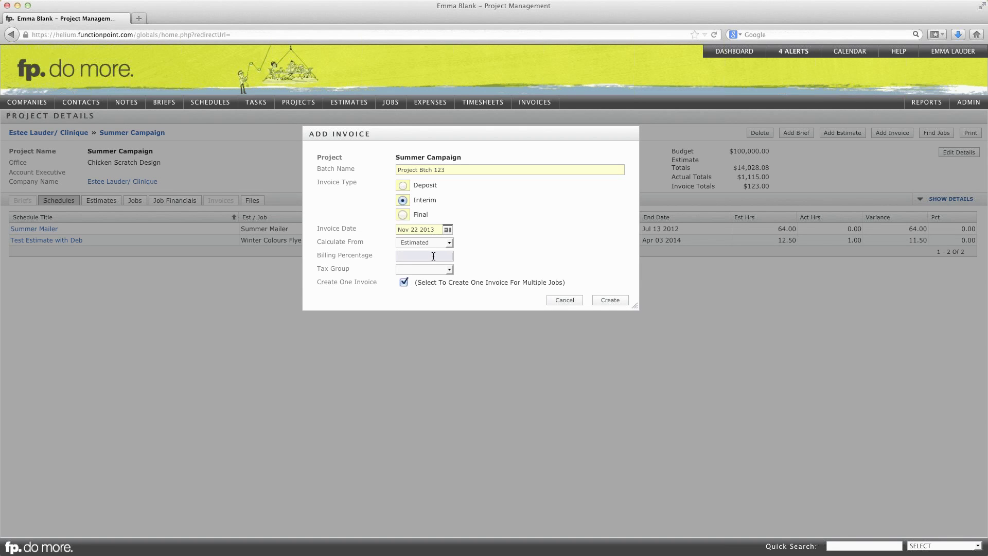
{"action": "left_click", "coordinate": [435, 269]}
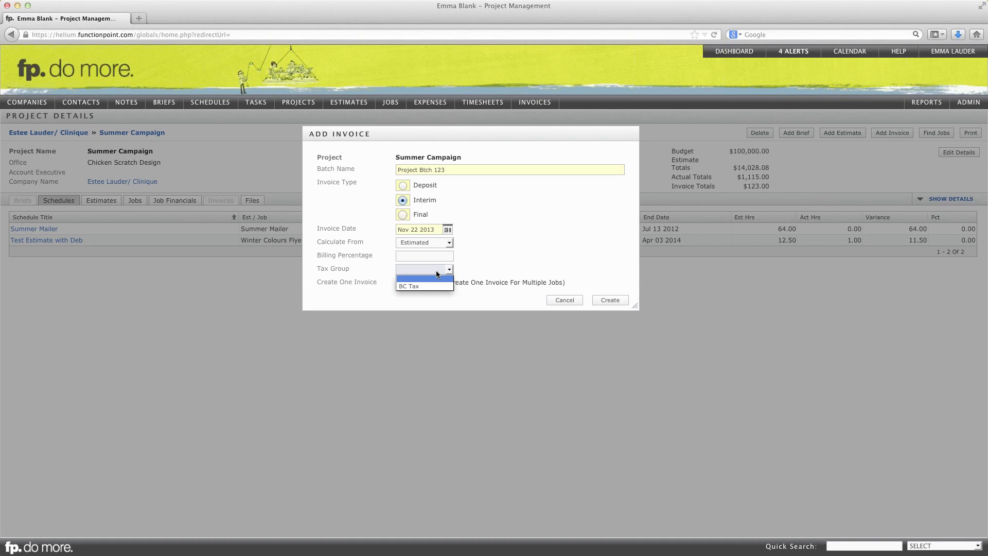
{"action": "left_click", "coordinate": [436, 271]}
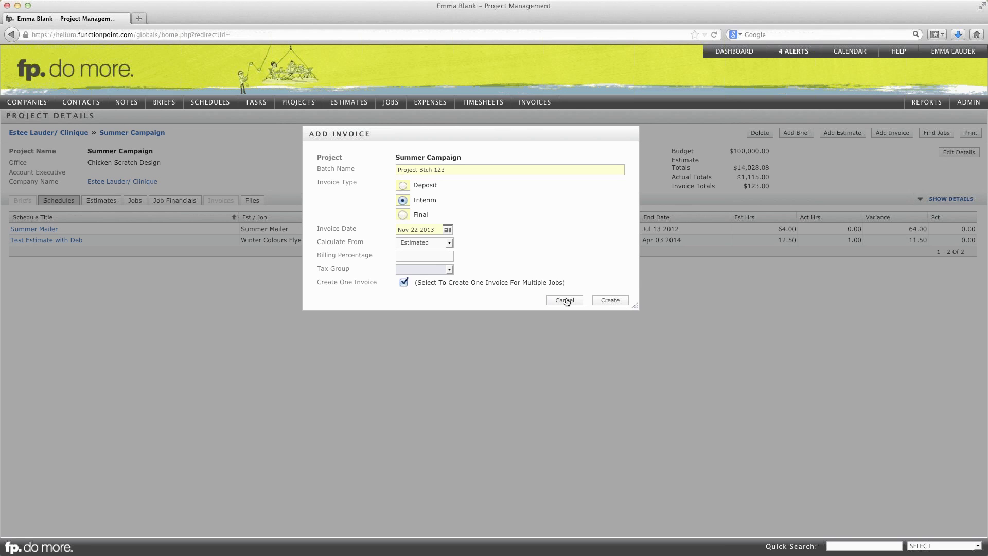
{"action": "left_click", "coordinate": [608, 301]}
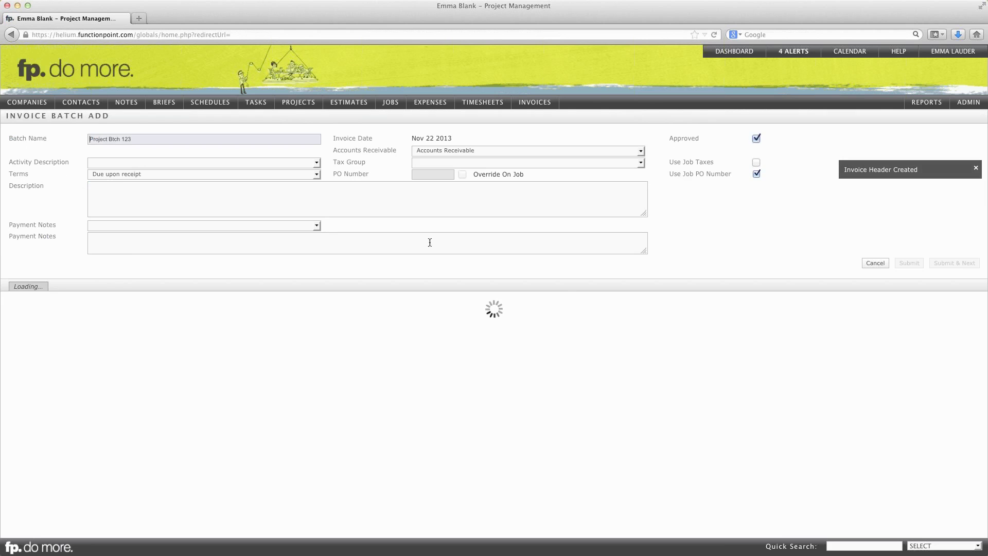
Step: Leave the batch's activity description empty and keep payment terms as Due upon receipt
{"action": "mouse_move", "coordinate": [76, 111]}
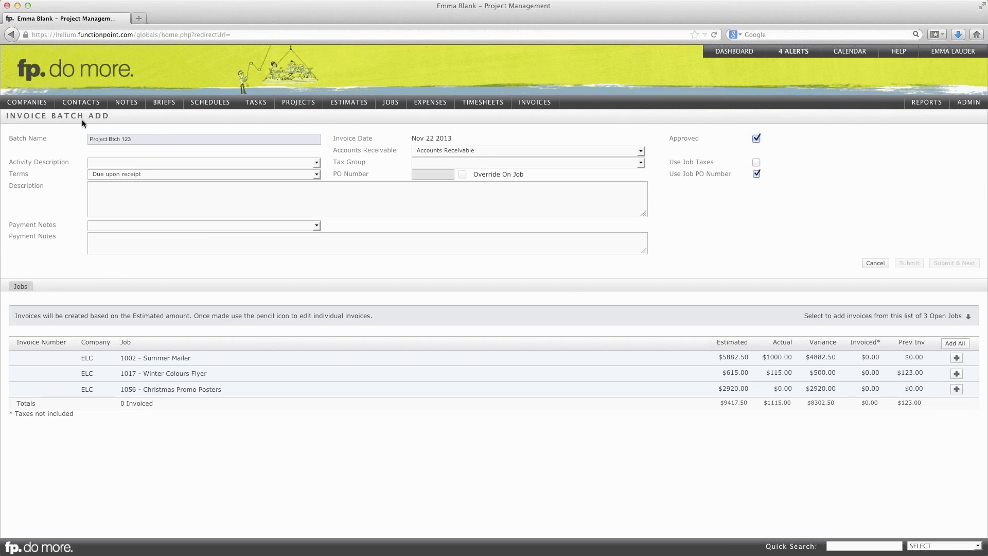
{"action": "left_click", "coordinate": [154, 141]}
{"action": "left_click", "coordinate": [153, 162]}
{"action": "left_click", "coordinate": [153, 163]}
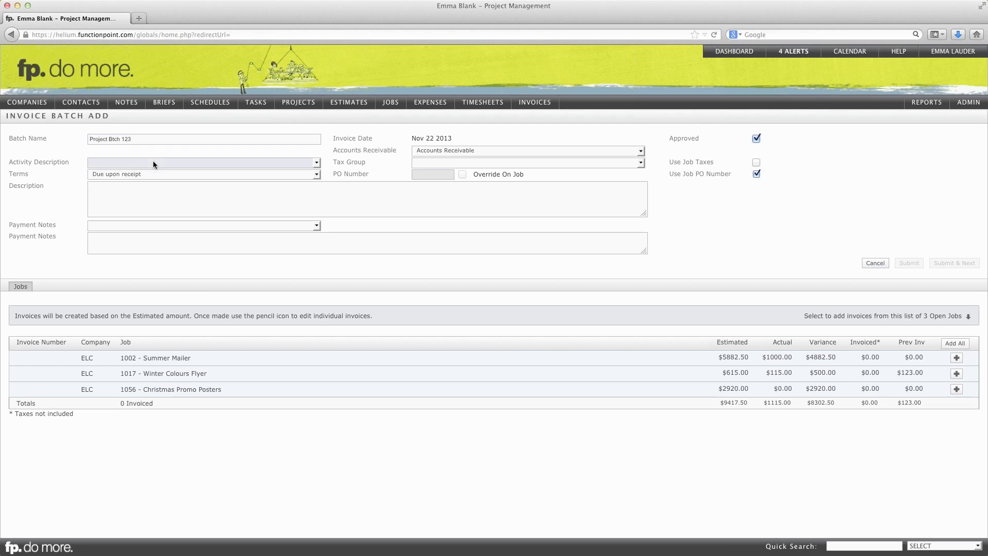
{"action": "left_click", "coordinate": [153, 172]}
{"action": "left_click", "coordinate": [153, 171]}
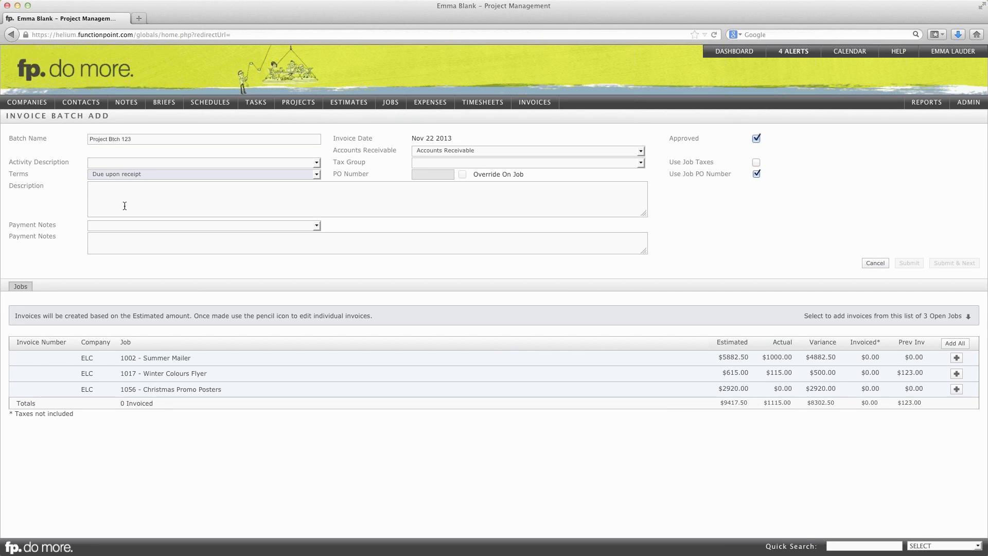
{"action": "left_click", "coordinate": [105, 191]}
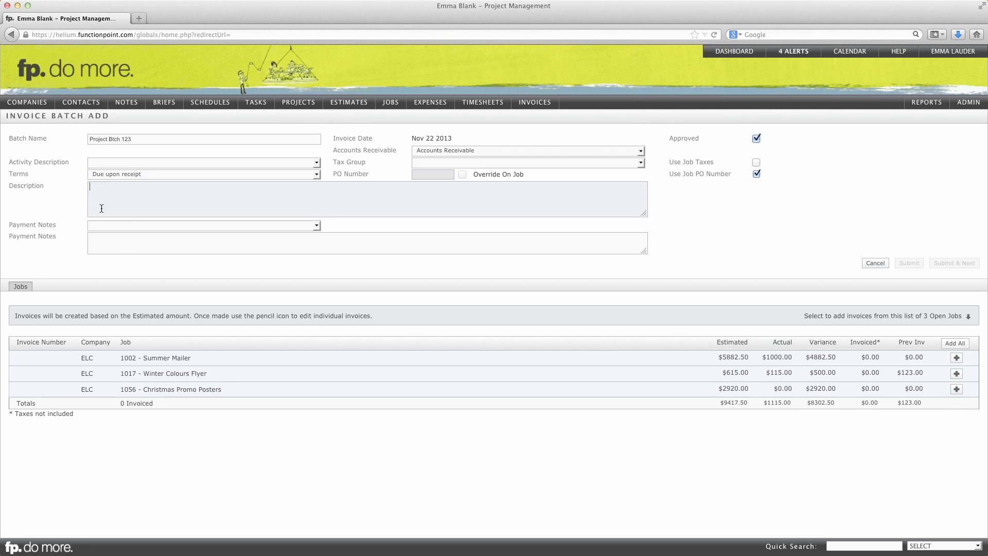
Step: Set the payment note to Thank You and submit the Project Btch 123 batch
{"action": "left_click", "coordinate": [119, 224]}
{"action": "left_click", "coordinate": [112, 242]}
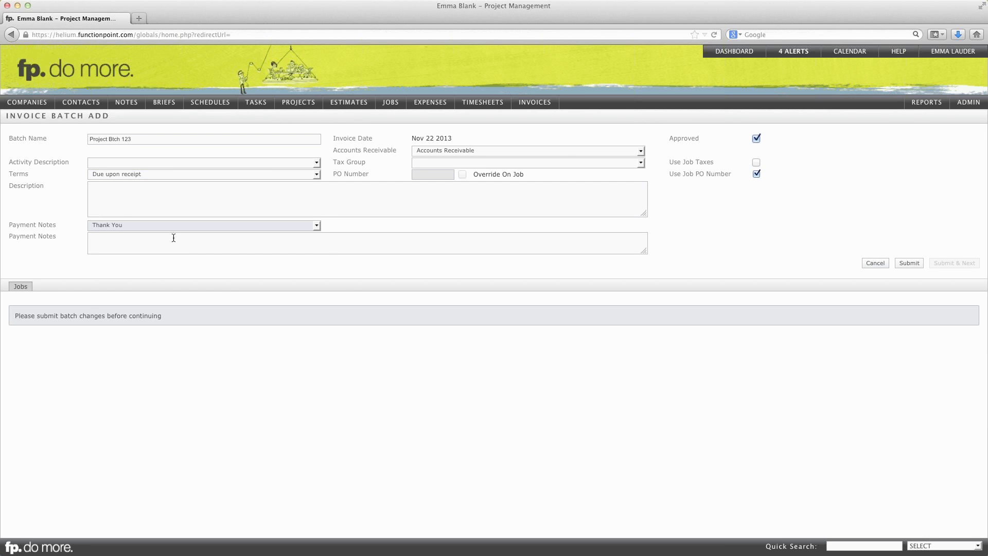
{"action": "left_click", "coordinate": [165, 226]}
{"action": "left_click", "coordinate": [135, 234]}
{"action": "left_click", "coordinate": [97, 227]}
{"action": "left_click", "coordinate": [100, 245]}
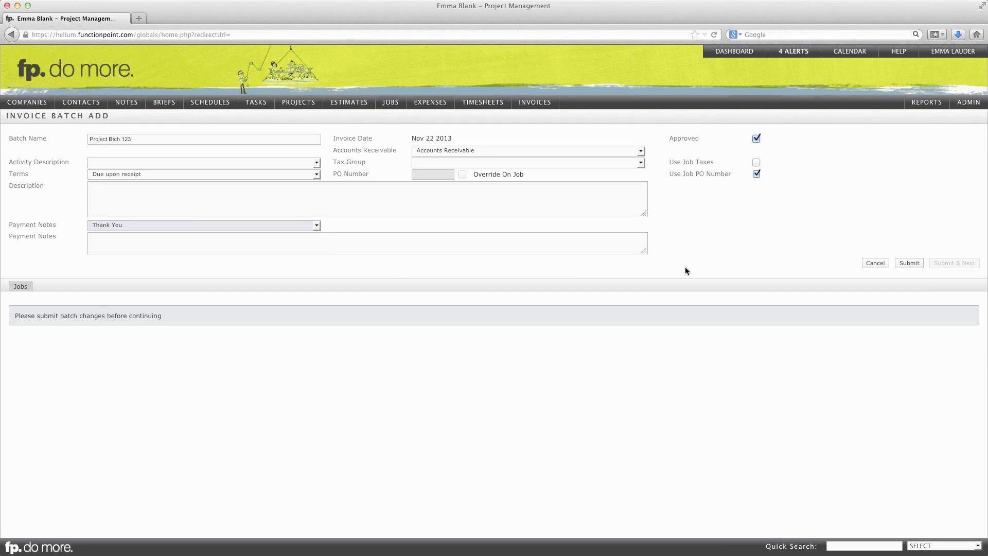
{"action": "left_click", "coordinate": [908, 263]}
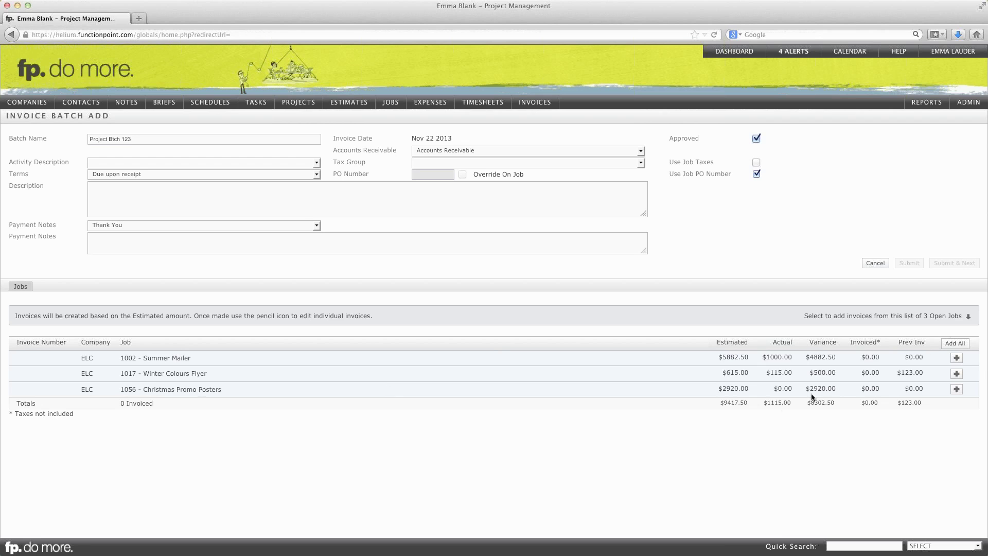
Step: Create invoices for jobs 1002 and 1056 in the batch, then edit Summer Mailer's invoice lines
{"action": "left_click", "coordinate": [957, 358]}
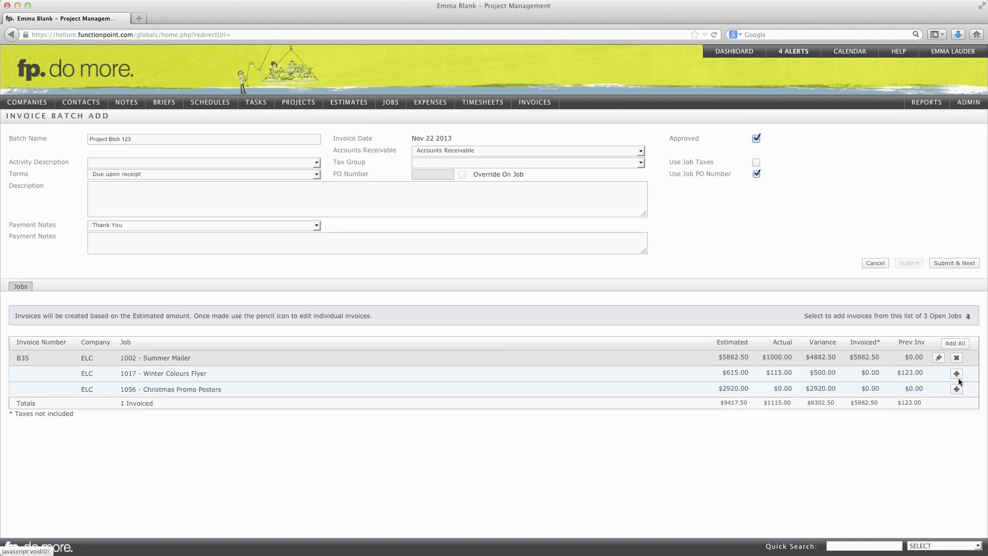
{"action": "left_click", "coordinate": [957, 389]}
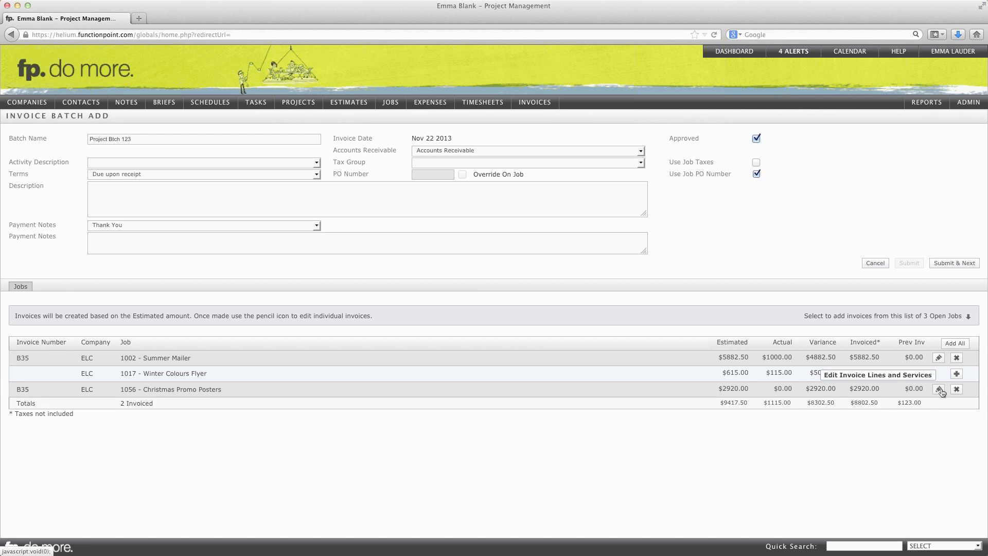
{"action": "left_click", "coordinate": [939, 357]}
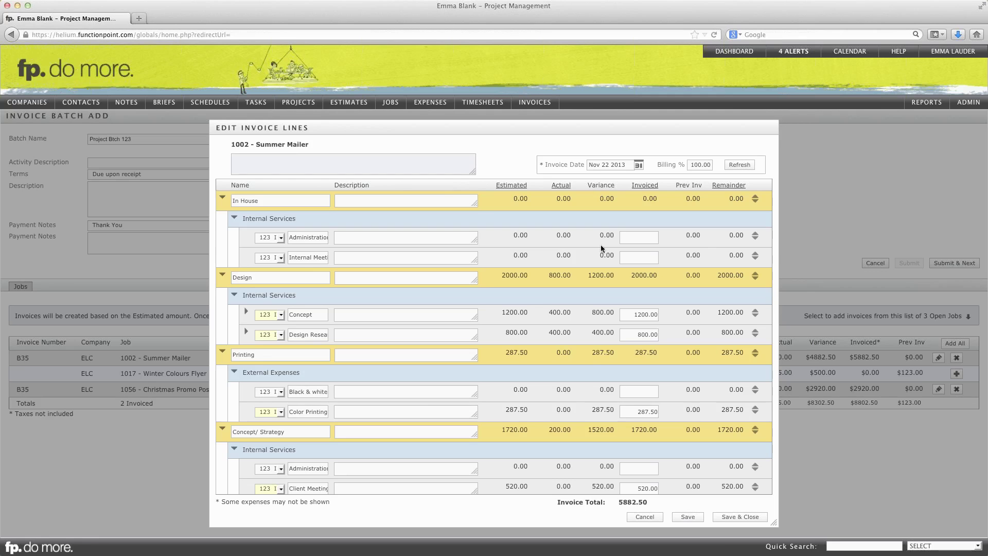
Step: Set the Summer Mailer billing percentage to 50 and recalculate the invoice lines
{"action": "left_click", "coordinate": [628, 231]}
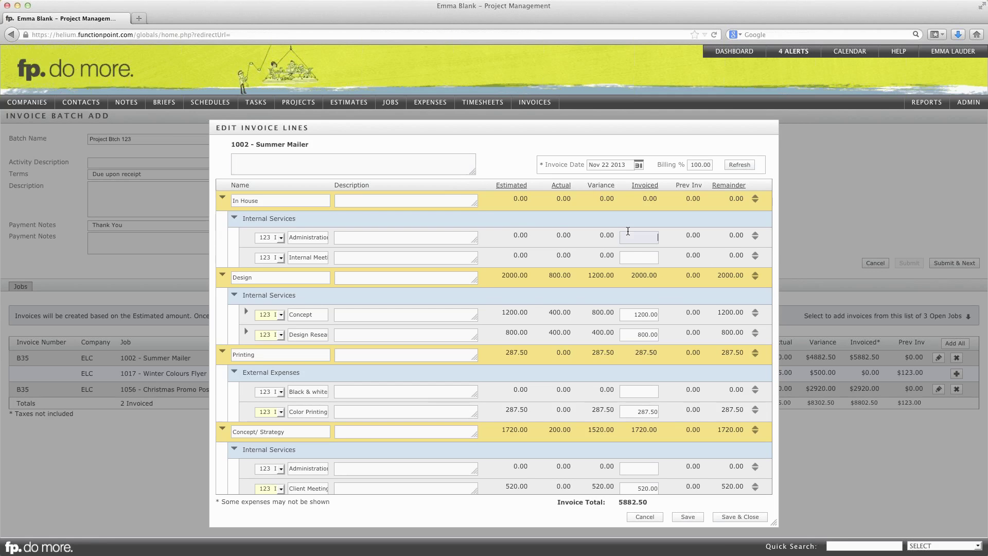
{"action": "left_click", "coordinate": [639, 258]}
{"action": "left_click", "coordinate": [634, 315]}
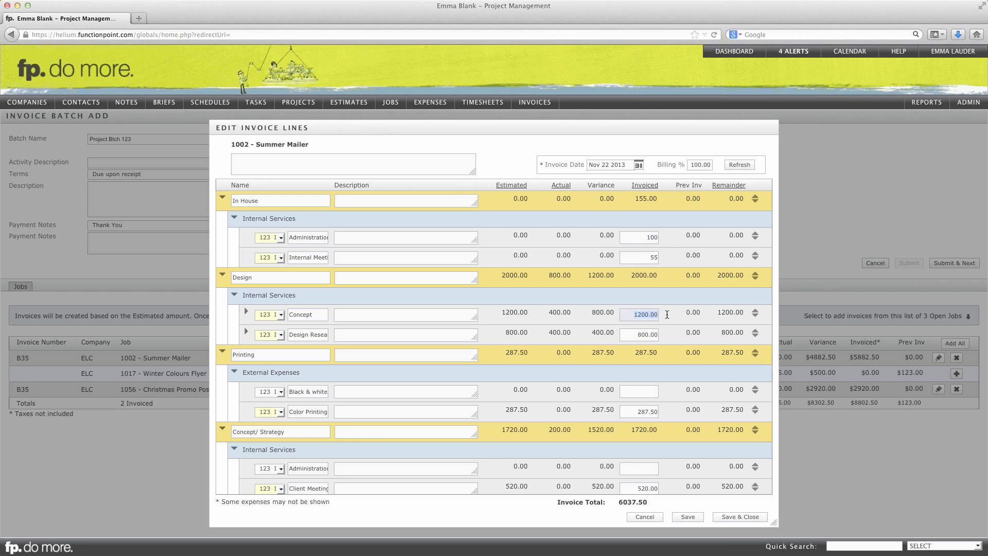
{"action": "left_click", "coordinate": [692, 164]}
{"action": "type", "text": "50"}
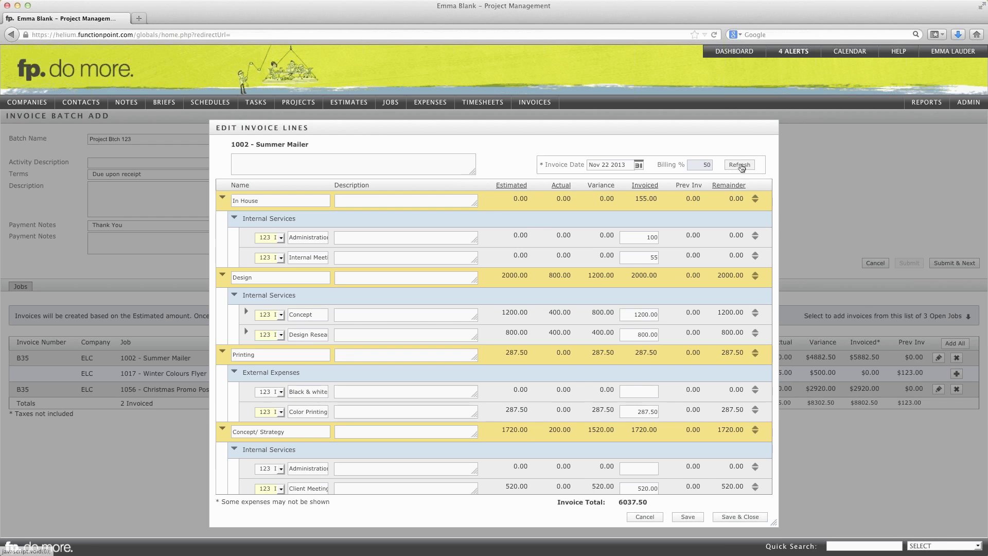
{"action": "left_click", "coordinate": [740, 166]}
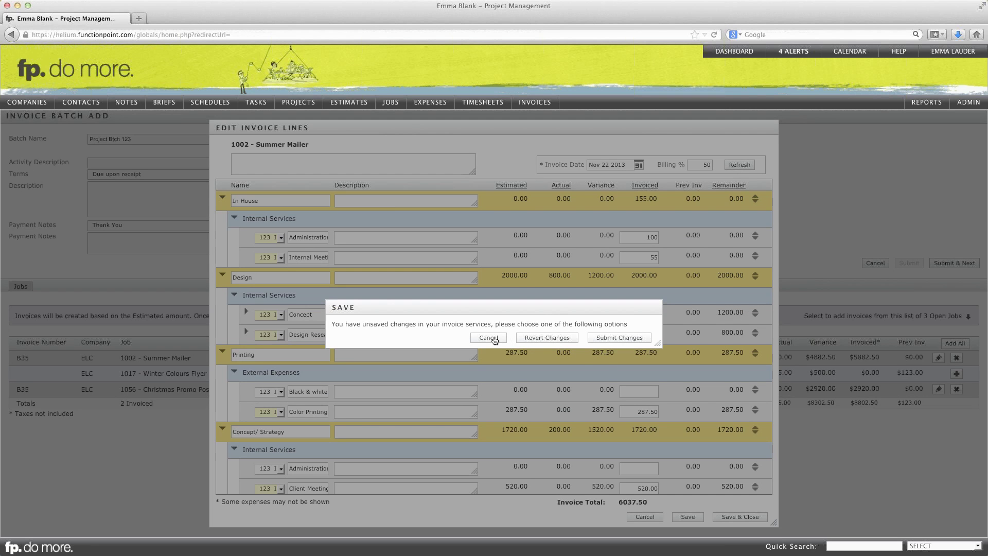
{"action": "key", "text": "Escape"}
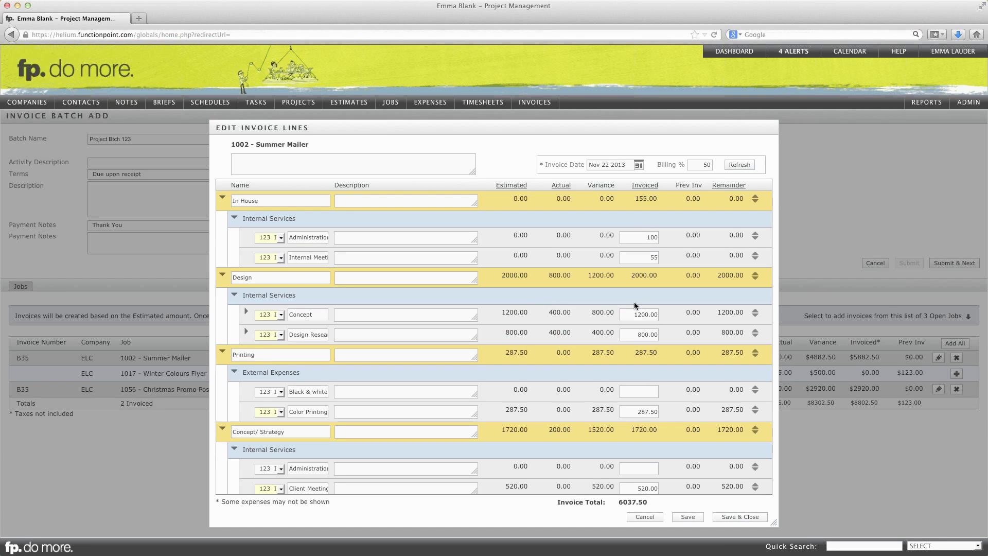
{"action": "left_click", "coordinate": [737, 165]}
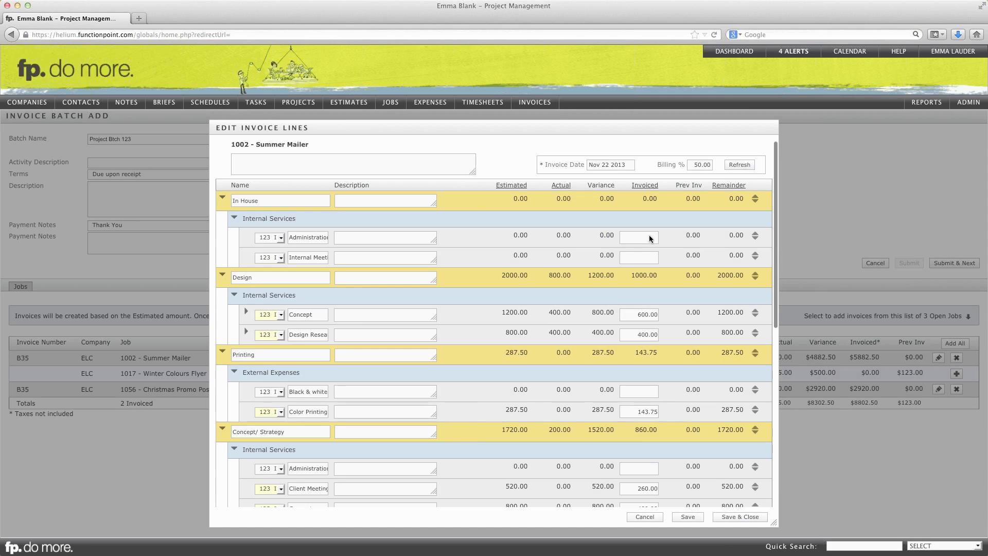
Step: Review the Administration, Internal Meeting, In House and Black & white lines, then save at $2,941.25
{"action": "left_click", "coordinate": [646, 237]}
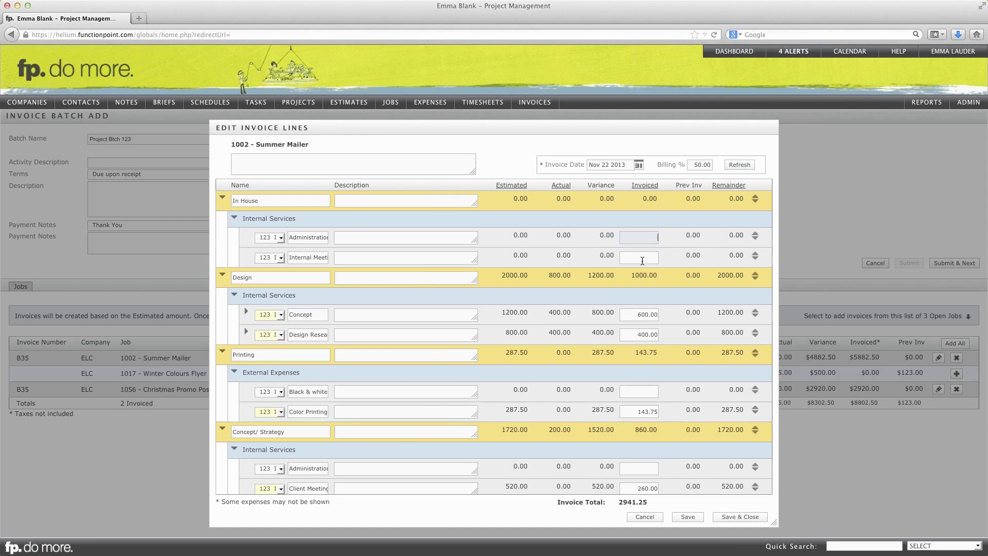
{"action": "left_click", "coordinate": [642, 259]}
{"action": "left_click", "coordinate": [354, 235]}
{"action": "left_click", "coordinate": [353, 200]}
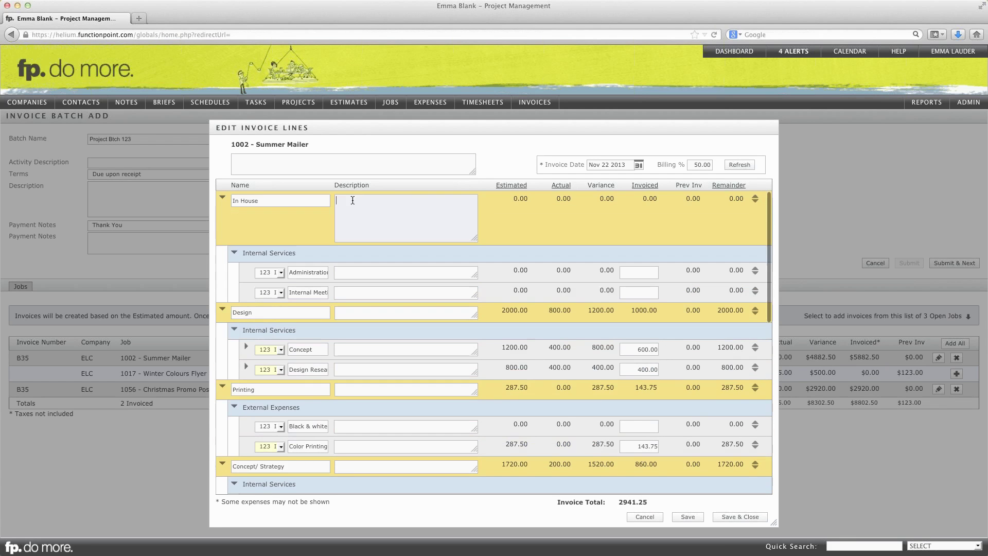
{"action": "left_click", "coordinate": [634, 427]}
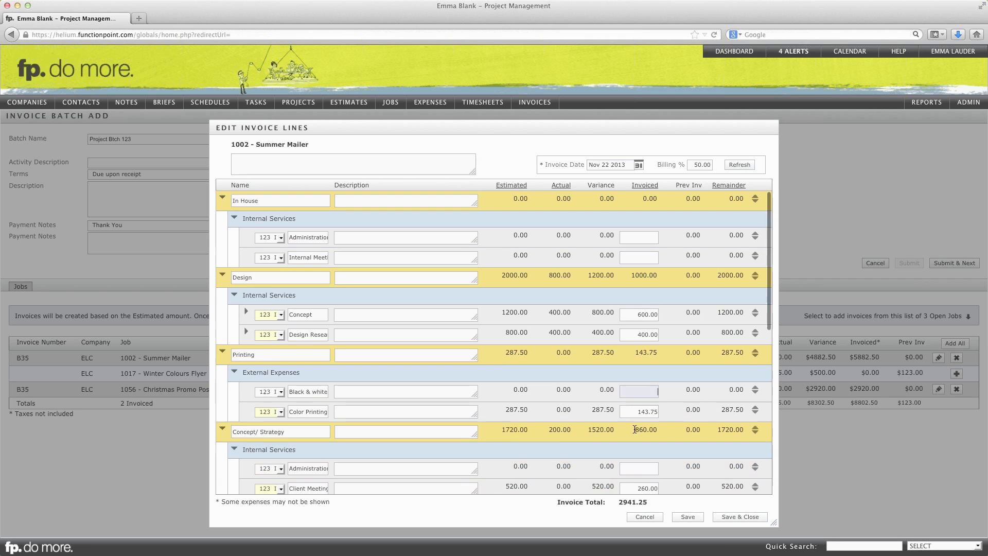
{"action": "left_click", "coordinate": [740, 517]}
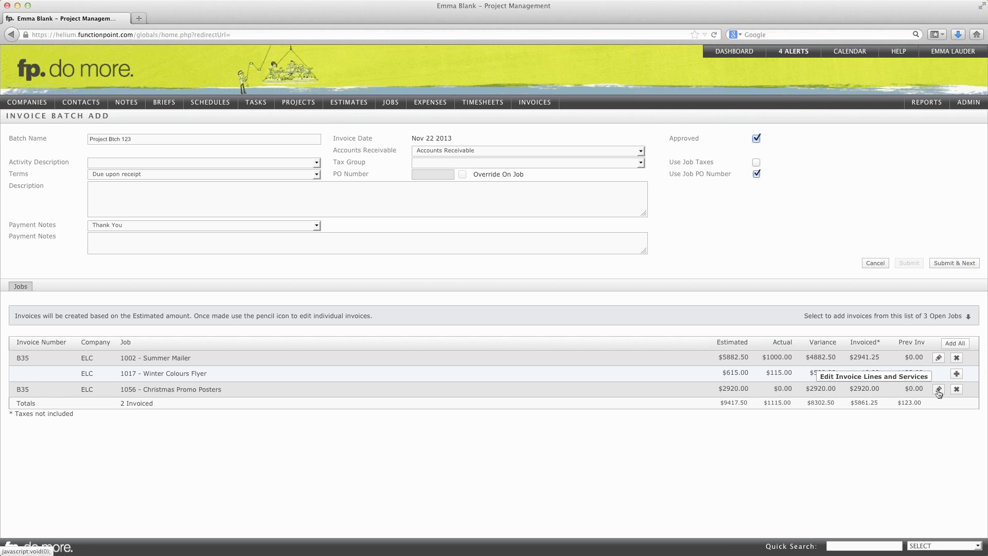
Step: Save the job 1056 Christmas Promo Posters invoice lines at 100% billing for $2,920.00
{"action": "left_click", "coordinate": [937, 390]}
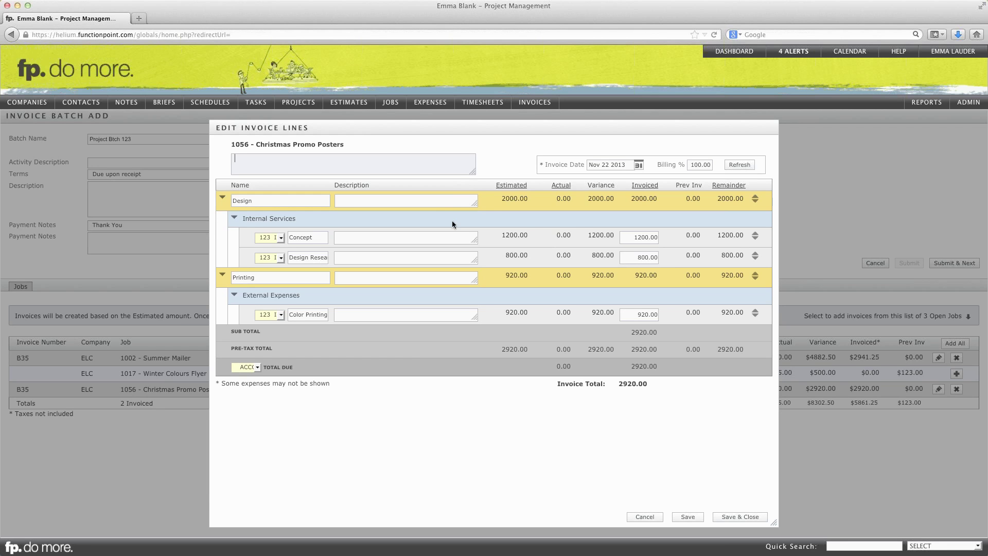
{"action": "left_click", "coordinate": [741, 517]}
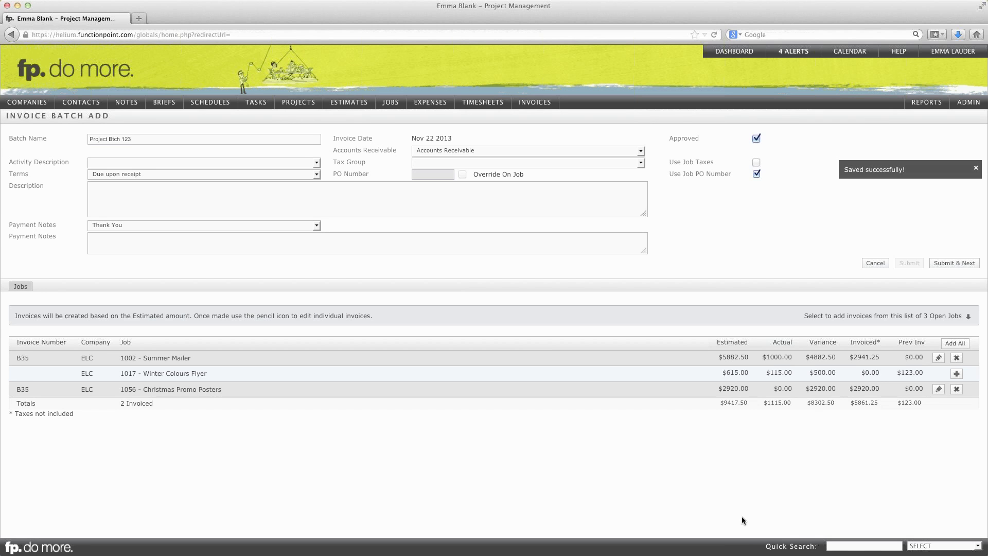
Step: Include job 1017 Winter Colours Flyer and submit the batch as invoice B35 totalling $6,476.25
{"action": "left_click", "coordinate": [956, 373]}
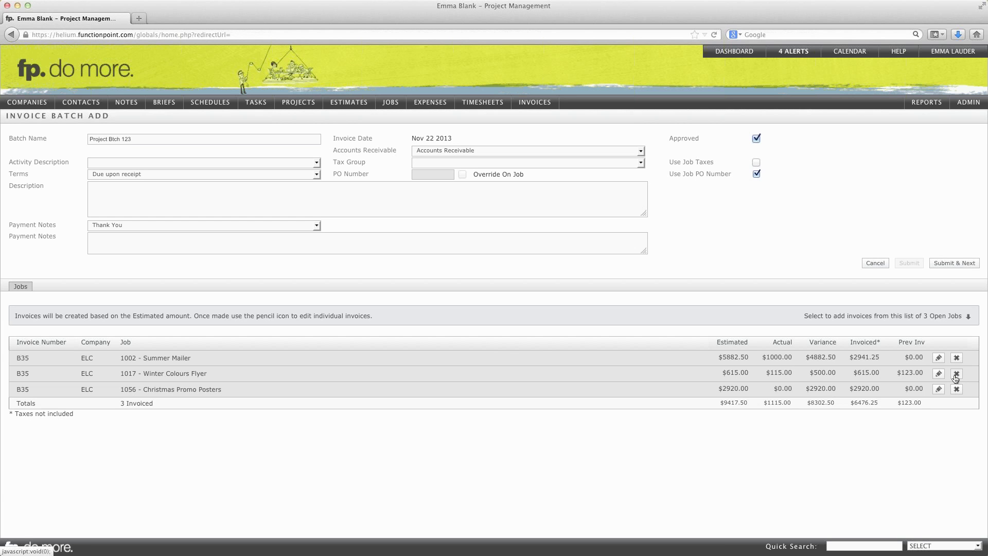
{"action": "left_click", "coordinate": [950, 264]}
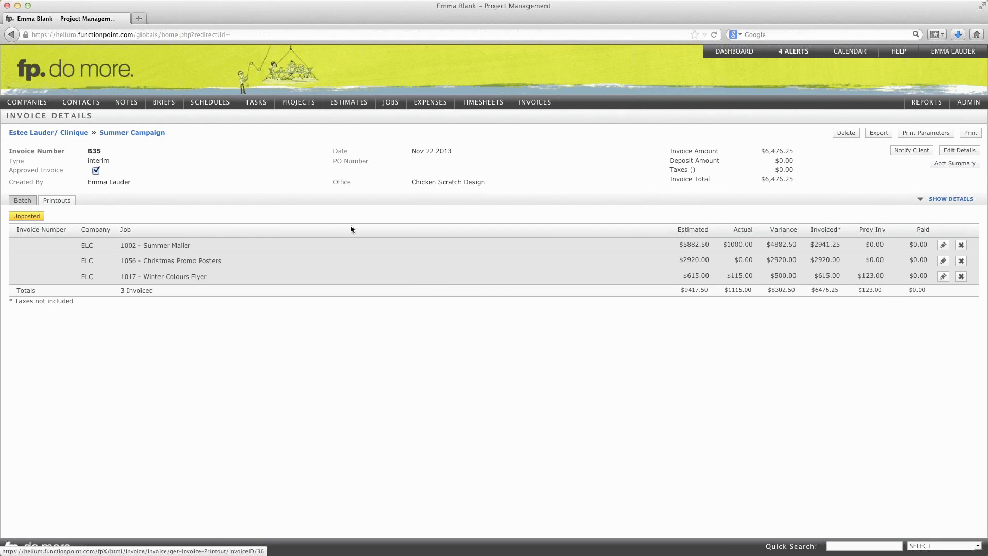
Step: Print invoice B35 as a PDF headed INVOICE No: 35 from its Printouts tab
{"action": "left_click", "coordinate": [49, 201]}
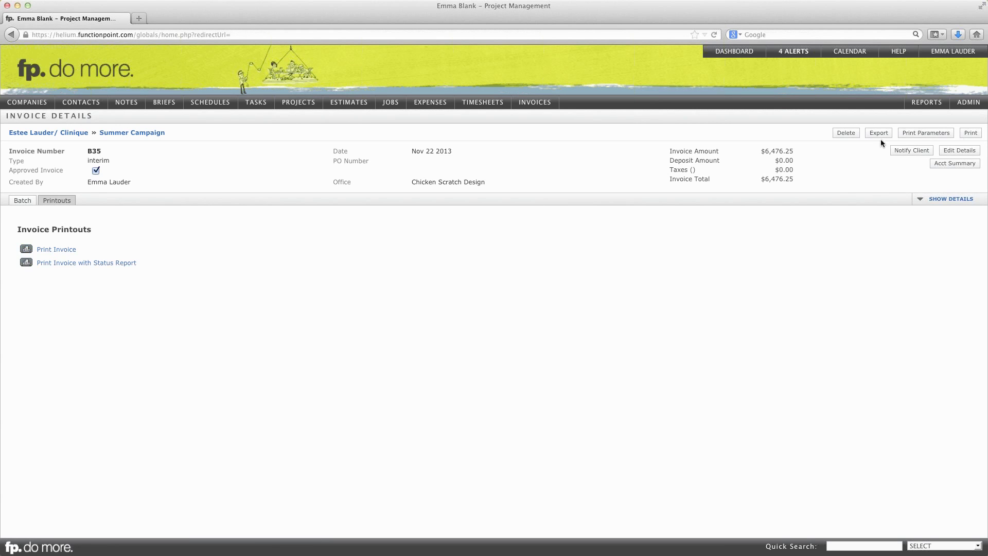
{"action": "left_click", "coordinate": [974, 135]}
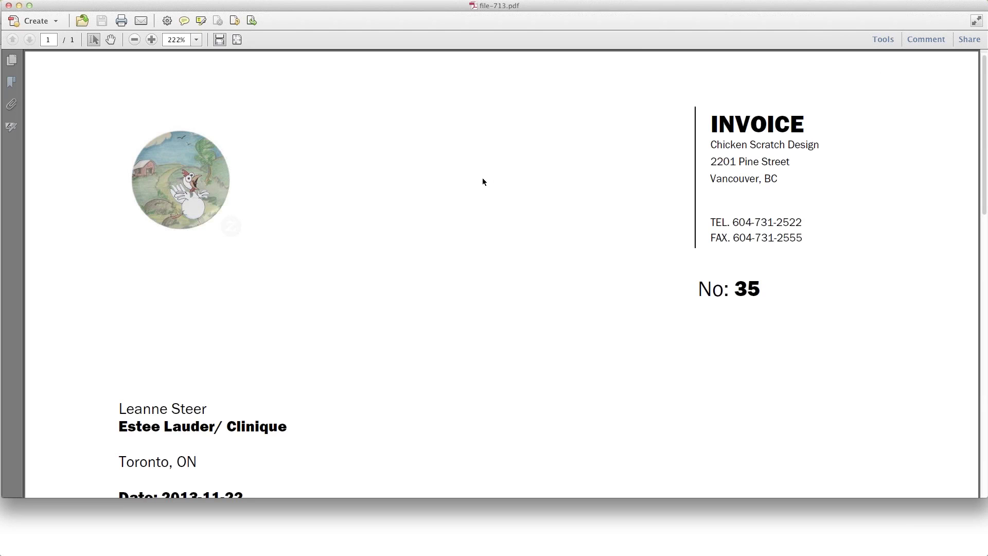
{"action": "scroll", "coordinate": [475, 240], "scroll_direction": "down", "scroll_amount": 2}
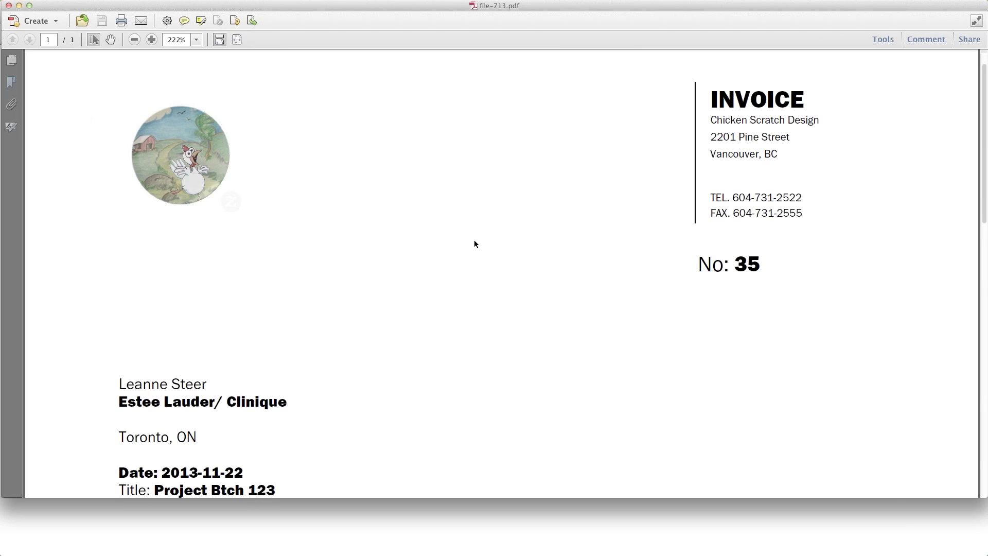
{"action": "scroll", "coordinate": [475, 240], "scroll_direction": "down", "scroll_amount": 8}
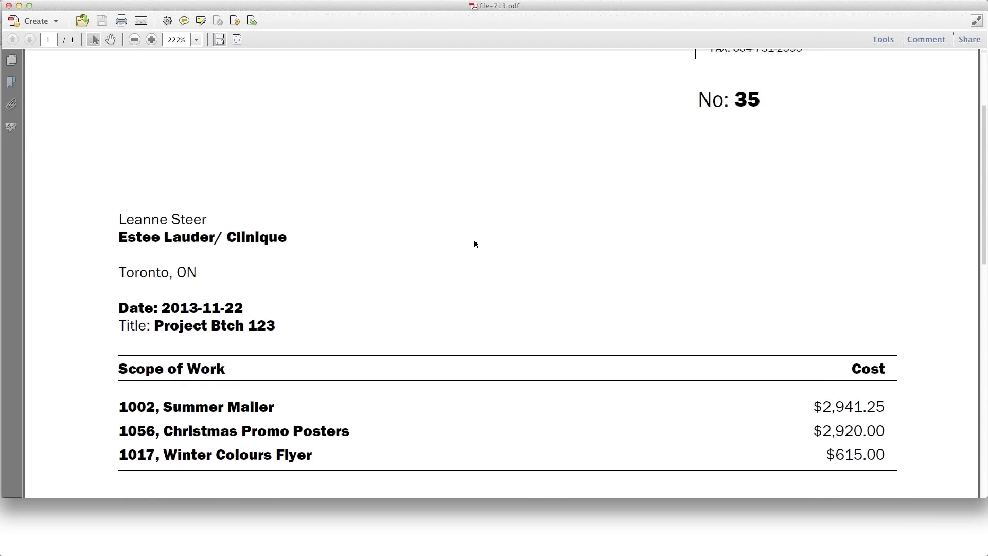
{"action": "scroll", "coordinate": [475, 243], "scroll_direction": "down", "scroll_amount": 6}
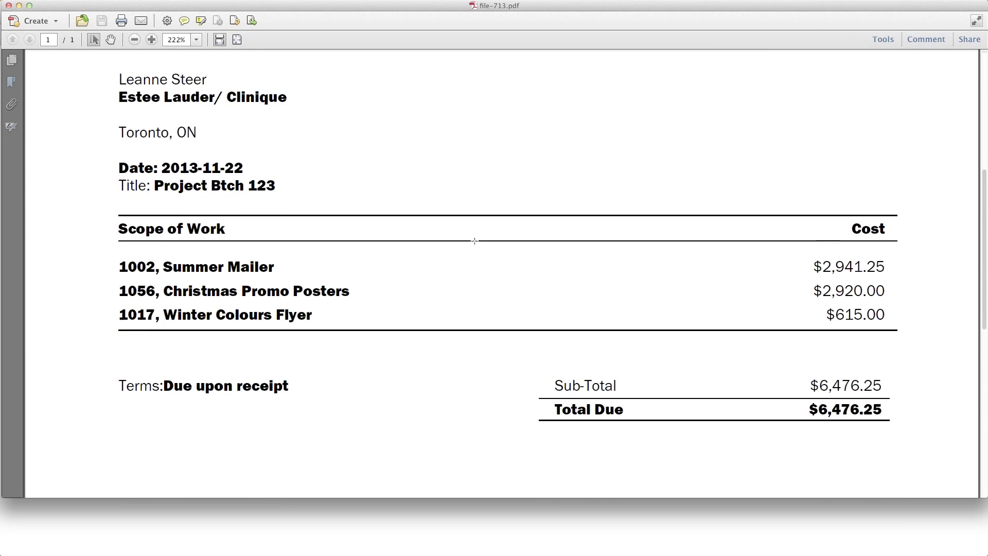
{"action": "scroll", "coordinate": [475, 244], "scroll_direction": "down", "scroll_amount": 2}
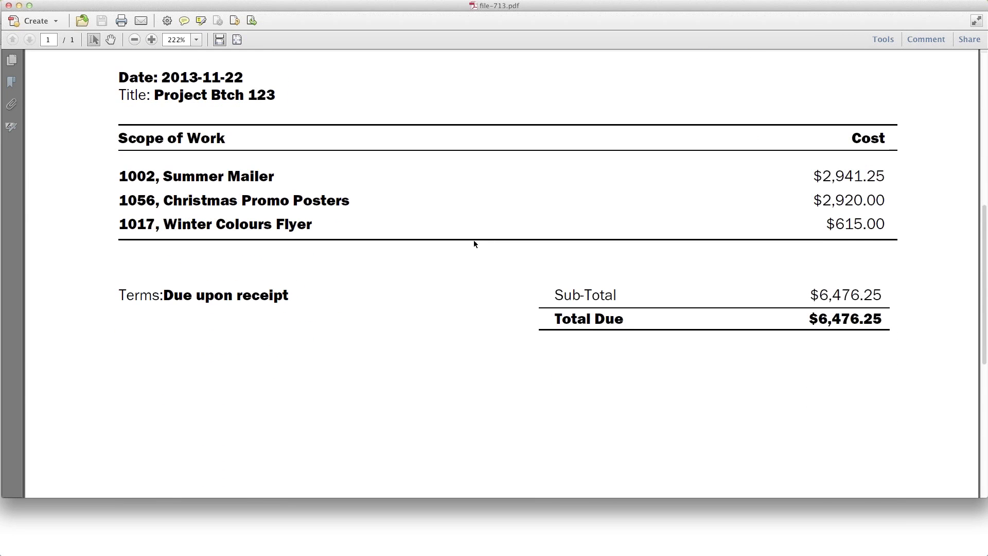
{"action": "scroll", "coordinate": [474, 243], "scroll_direction": "down", "scroll_amount": 1}
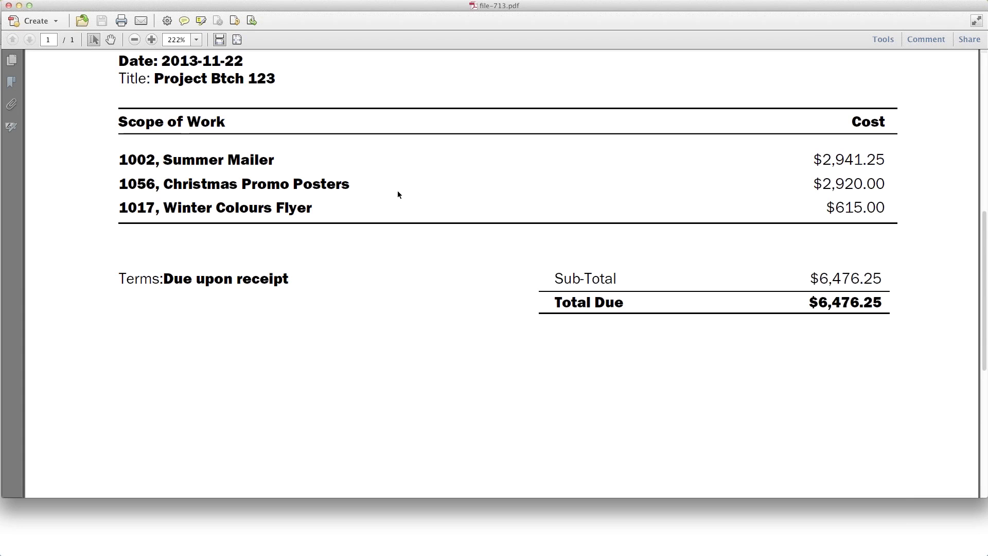
{"action": "scroll", "coordinate": [402, 201], "scroll_direction": "down", "scroll_amount": 2}
{"action": "scroll", "coordinate": [403, 201], "scroll_direction": "down", "scroll_amount": 2}
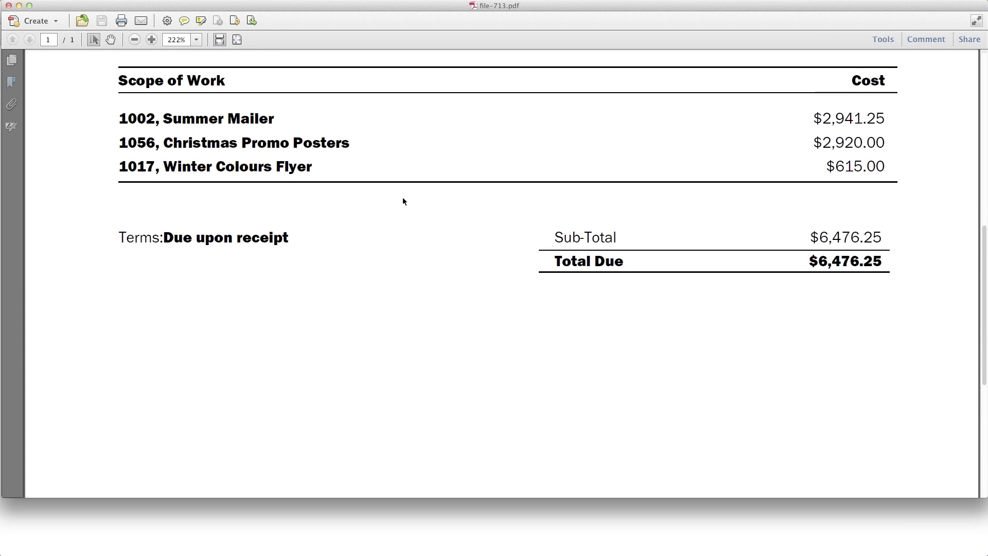
{"action": "scroll", "coordinate": [403, 202], "scroll_direction": "up", "scroll_amount": 15}
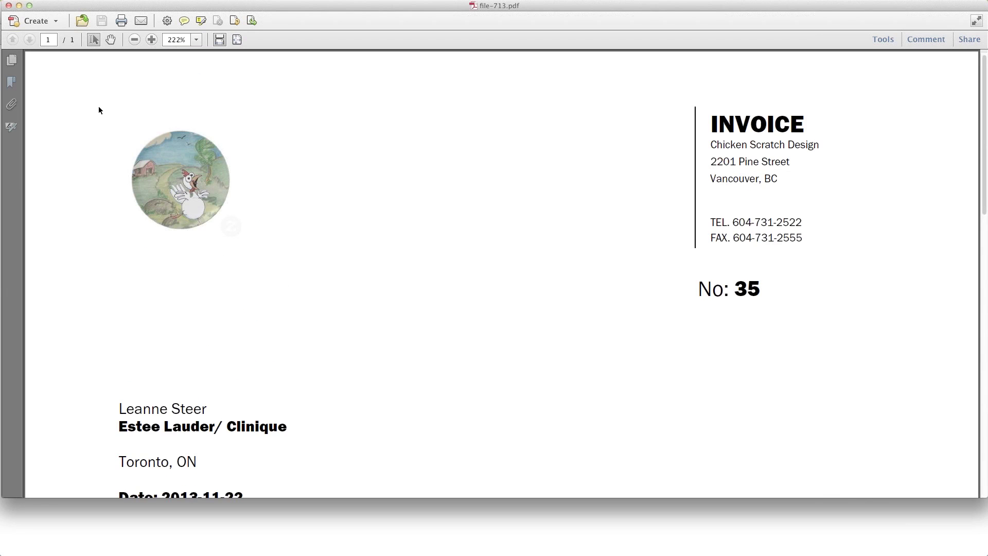
Step: Close the invoice PDF and open My Printouts under Admin > Printing Preferences
{"action": "left_click", "coordinate": [9, 6]}
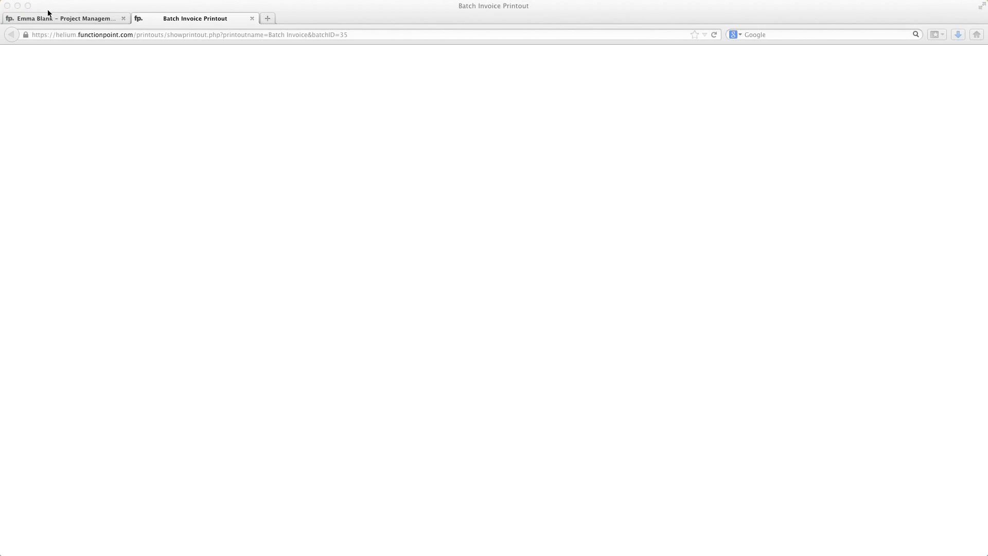
{"action": "left_click", "coordinate": [62, 19]}
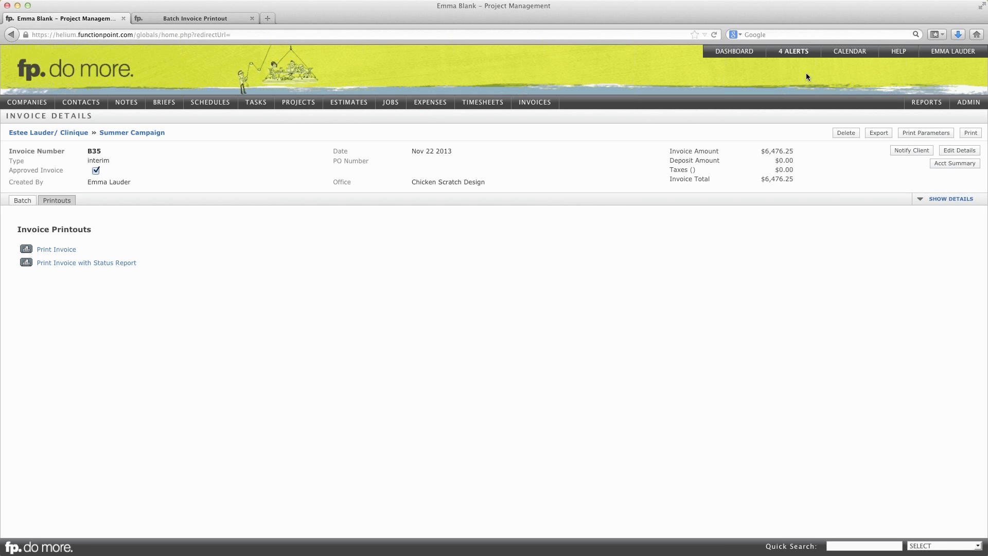
{"action": "mouse_move", "coordinate": [965, 103]}
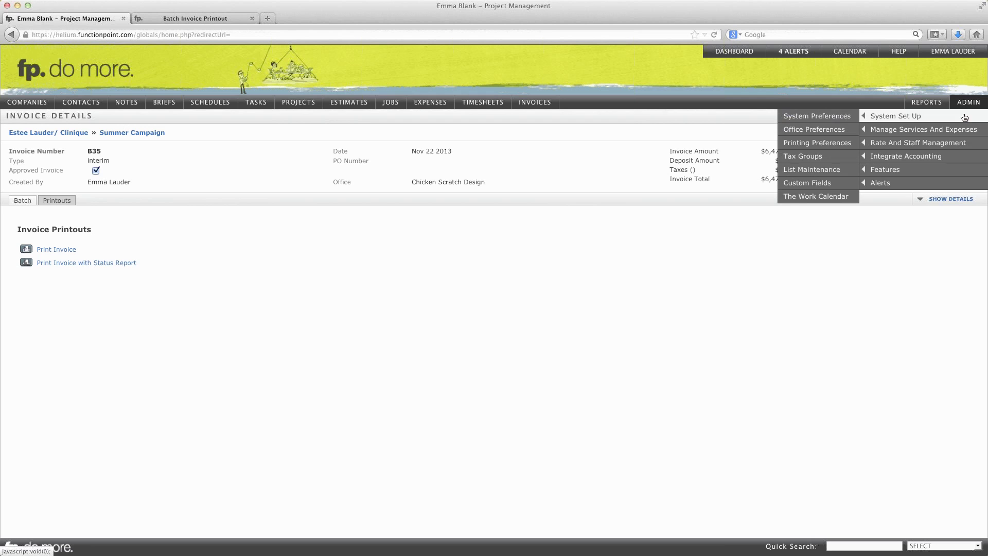
{"action": "left_click", "coordinate": [841, 144]}
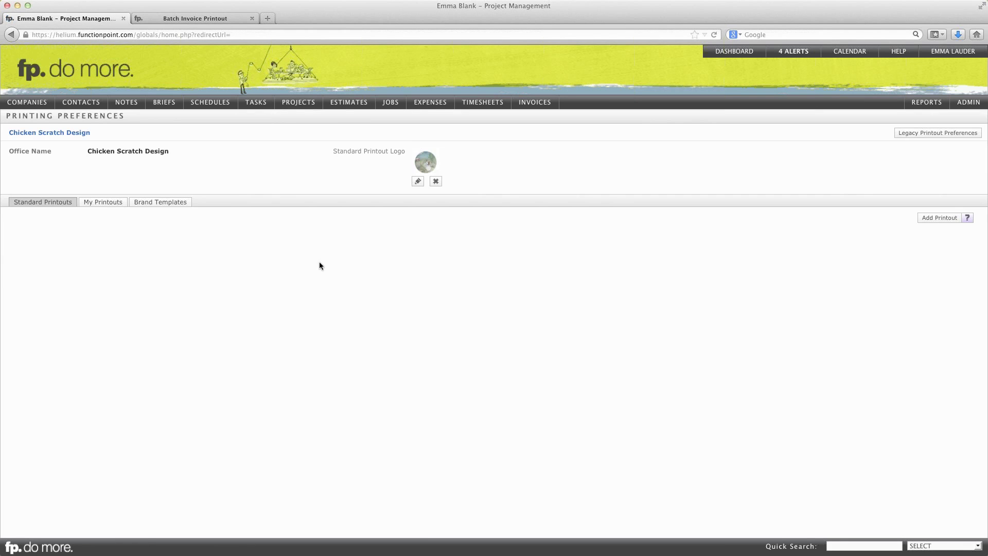
{"action": "left_click", "coordinate": [99, 204]}
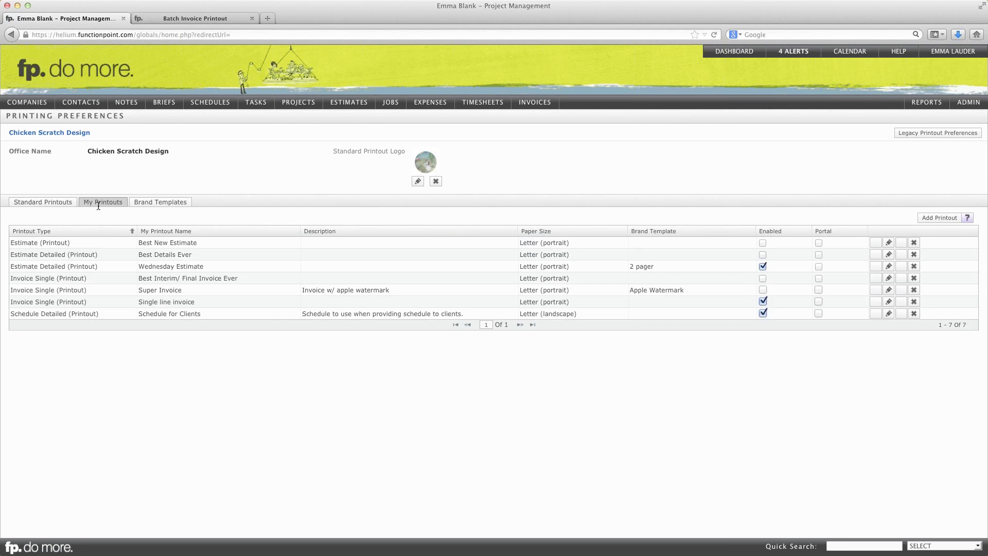
Step: Add a printout named 'Best Batch Ever' of type Invoice Batch (Printout) and save it
{"action": "left_click", "coordinate": [945, 218]}
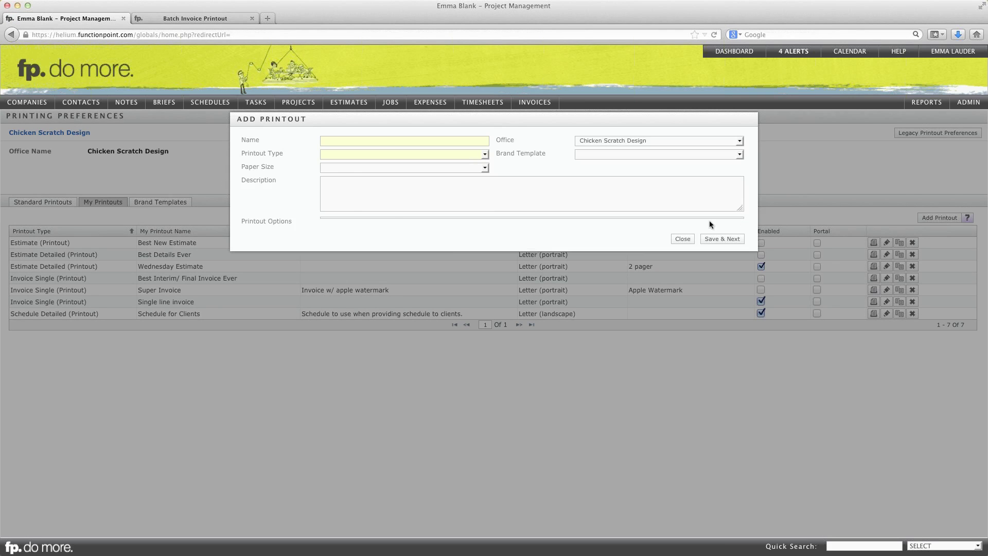
{"action": "left_click", "coordinate": [378, 141]}
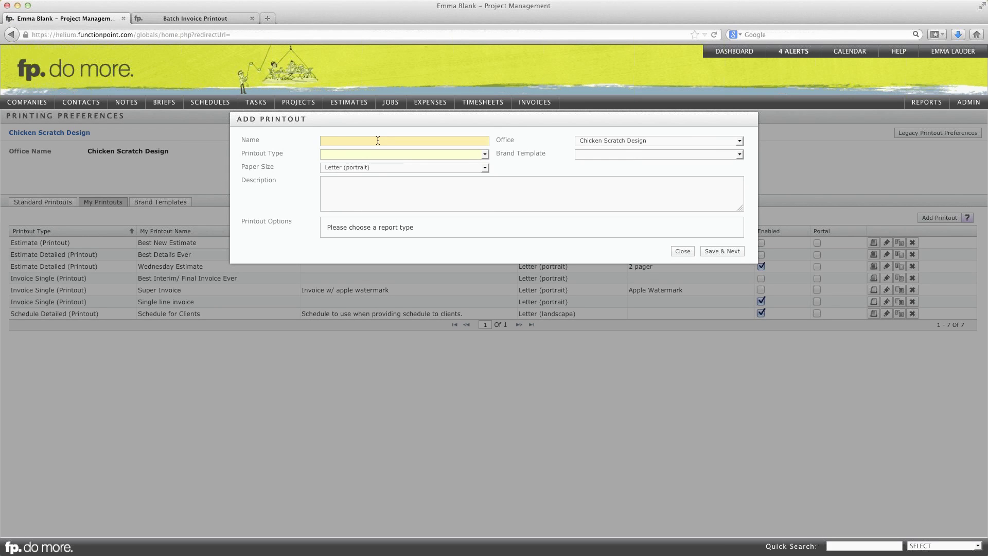
{"action": "type", "text": "Best Batch Ever"}
{"action": "left_click", "coordinate": [375, 153]}
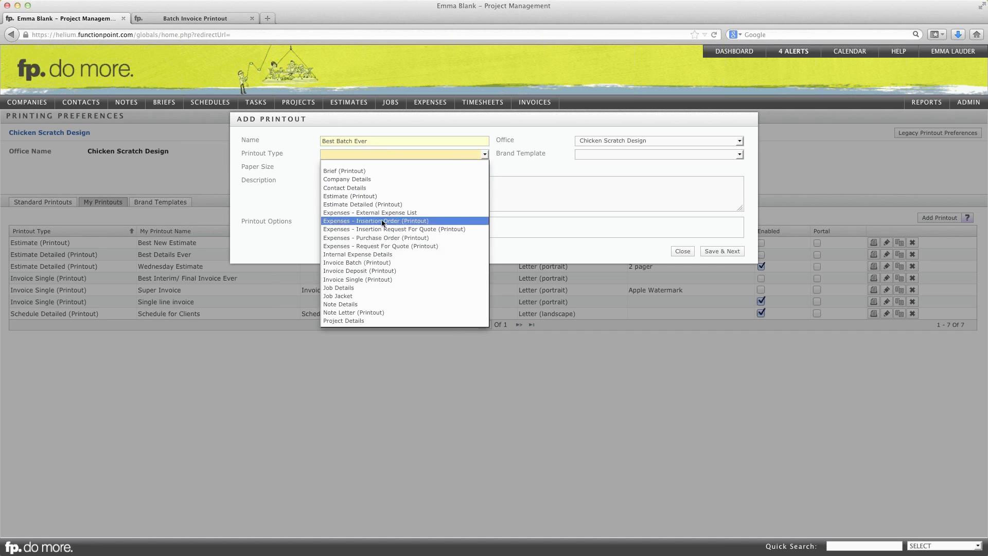
{"action": "scroll", "coordinate": [375, 308], "scroll_direction": "down", "scroll_amount": 3}
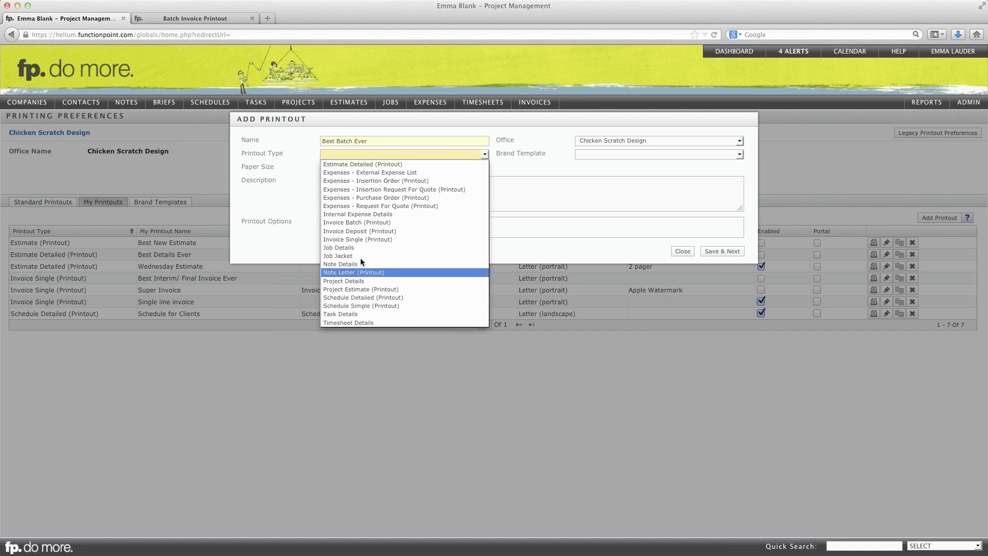
{"action": "left_click", "coordinate": [357, 222]}
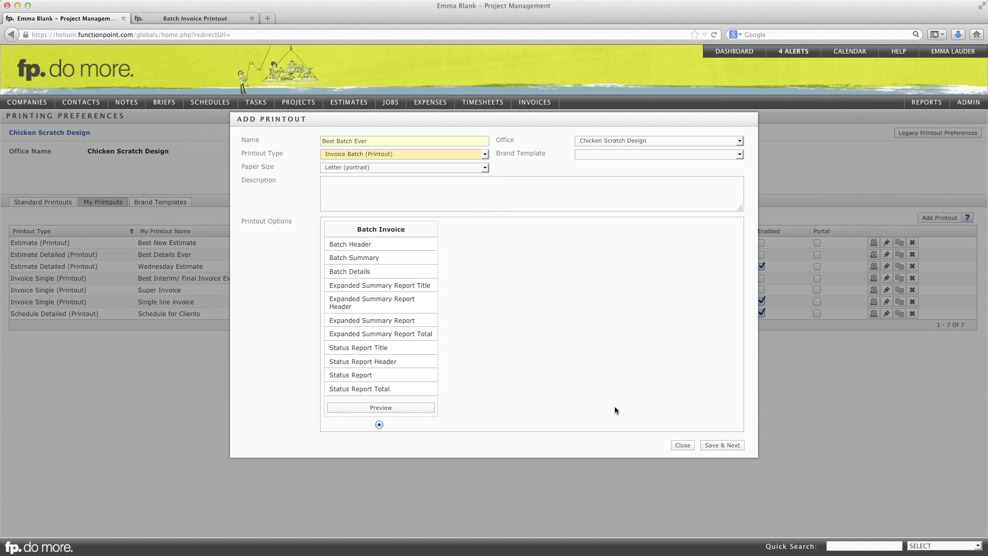
{"action": "left_click", "coordinate": [728, 447]}
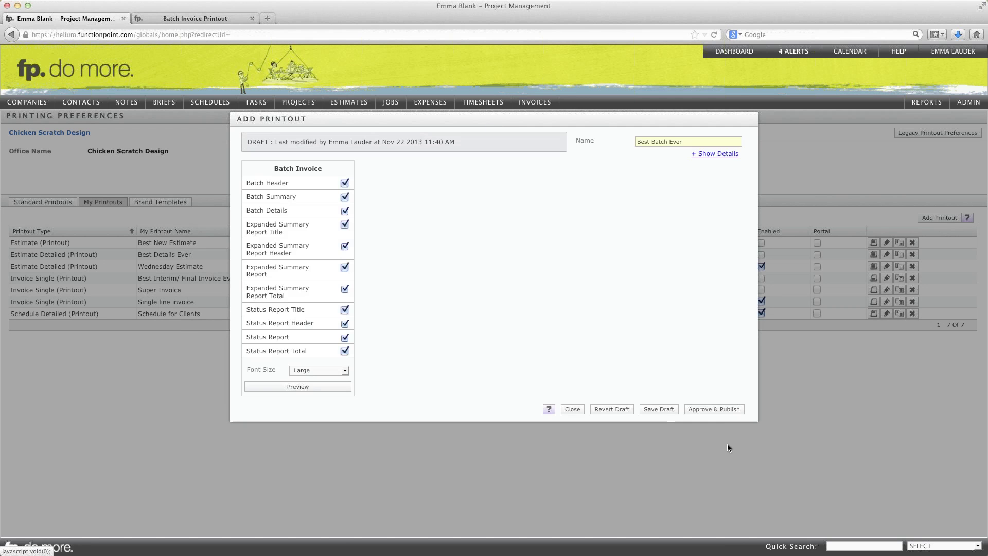
Step: Change the Batch Header's Invoice Title Replace from 'Invoice' to 'Batch Invoice'
{"action": "left_click", "coordinate": [279, 183]}
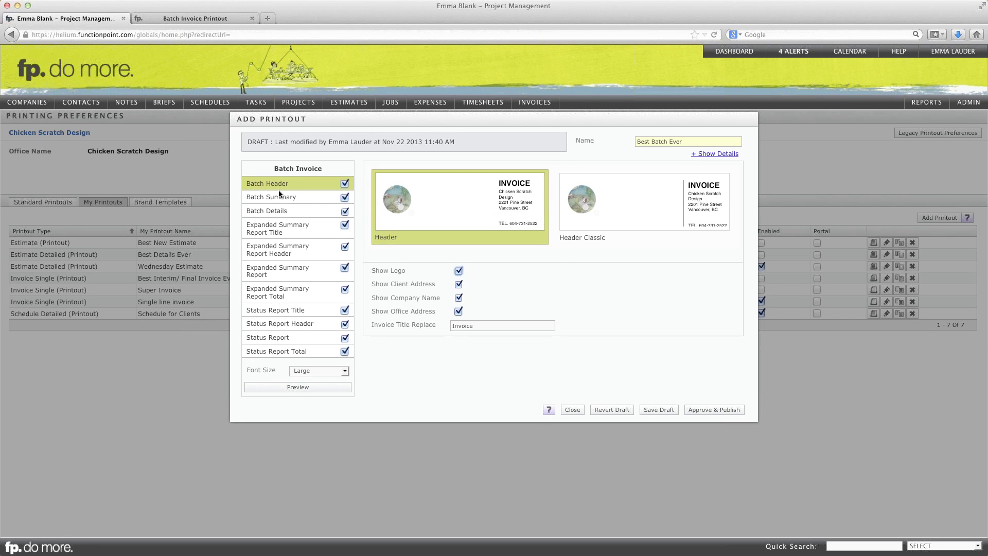
{"action": "left_click", "coordinate": [280, 197]}
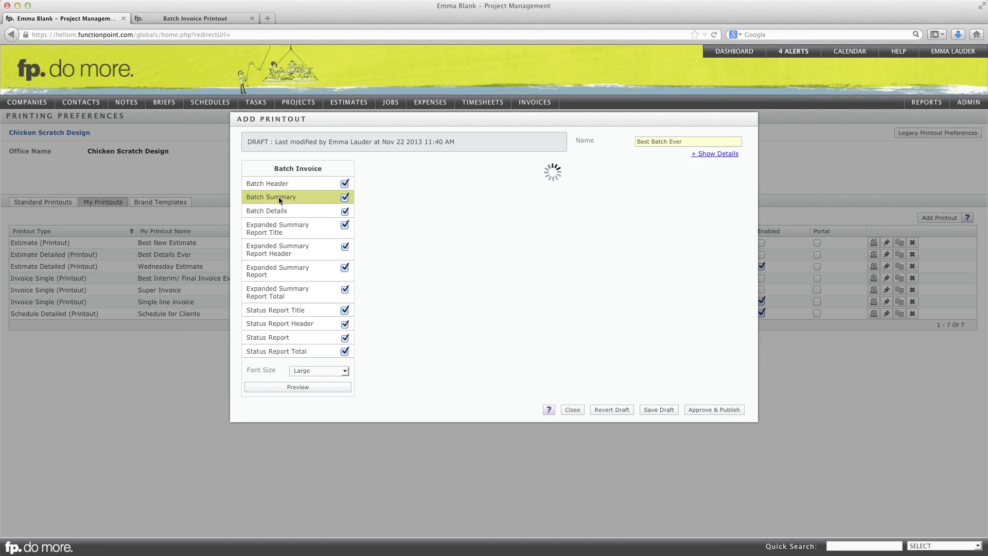
{"action": "left_click", "coordinate": [282, 183]}
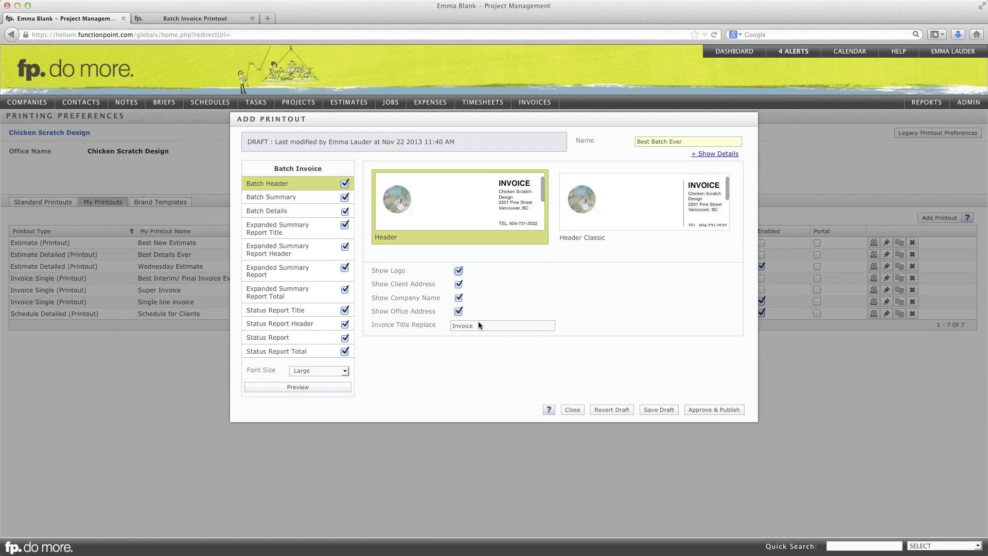
{"action": "left_click_drag", "start_coordinate": [495, 326], "coordinate": [442, 325]}
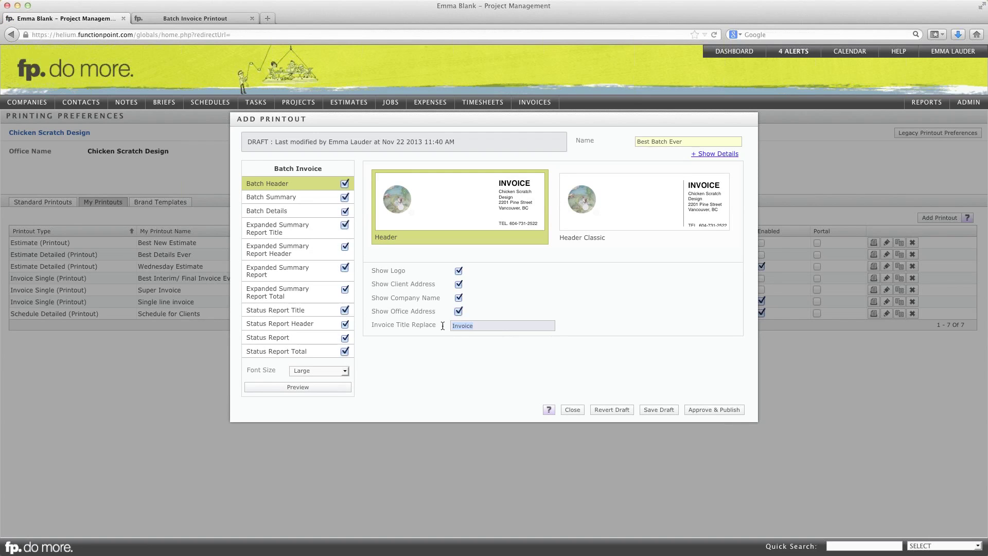
{"action": "left_click", "coordinate": [452, 325]}
{"action": "type", "text": "Batch"}
Step: Review the Batch Summary and Batch Details sections, including the Total Due label
{"action": "left_click", "coordinate": [292, 197]}
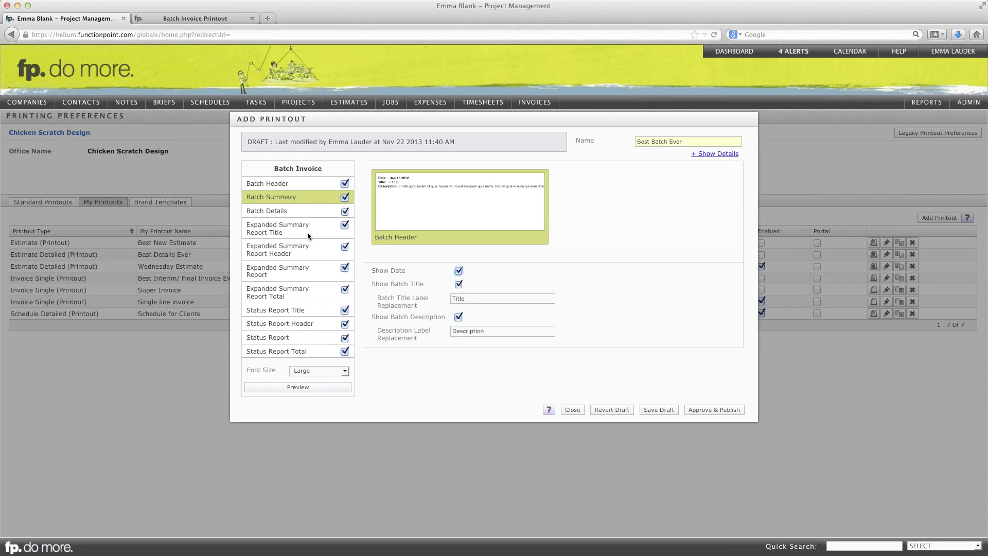
{"action": "left_click", "coordinate": [266, 211]}
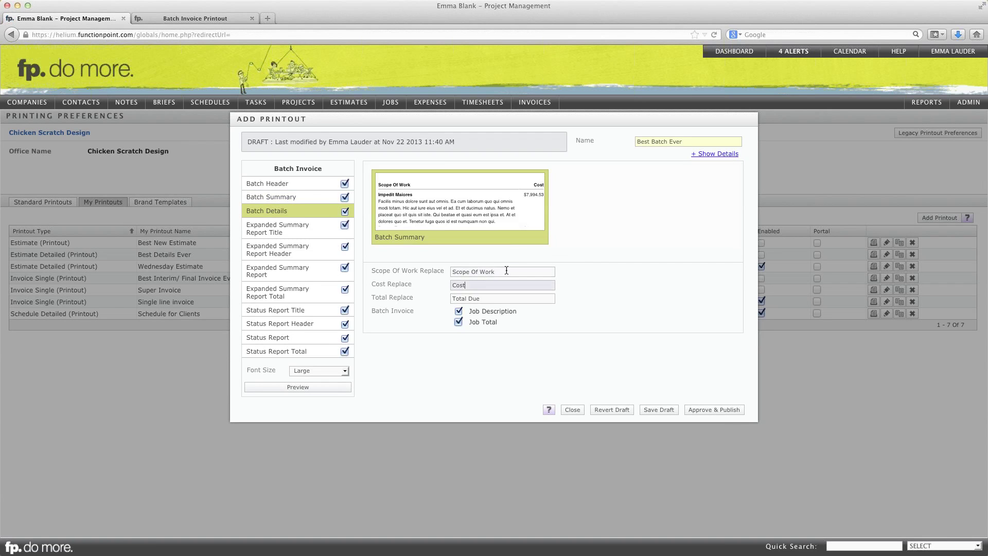
{"action": "left_click", "coordinate": [493, 299]}
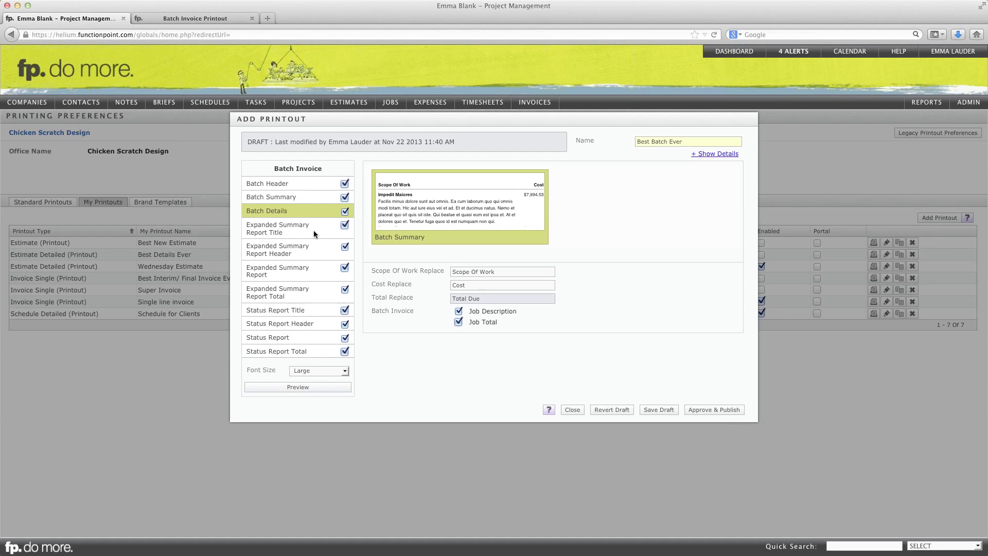
Step: Close the Best Batch Ever printout editor and return to the dashboard
{"action": "left_click", "coordinate": [572, 409]}
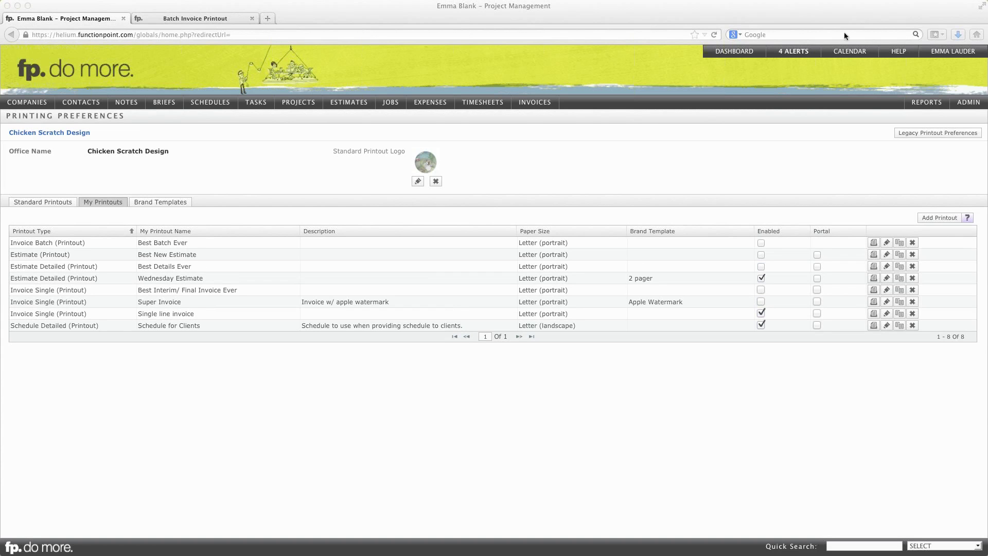
{"action": "left_click", "coordinate": [725, 54]}
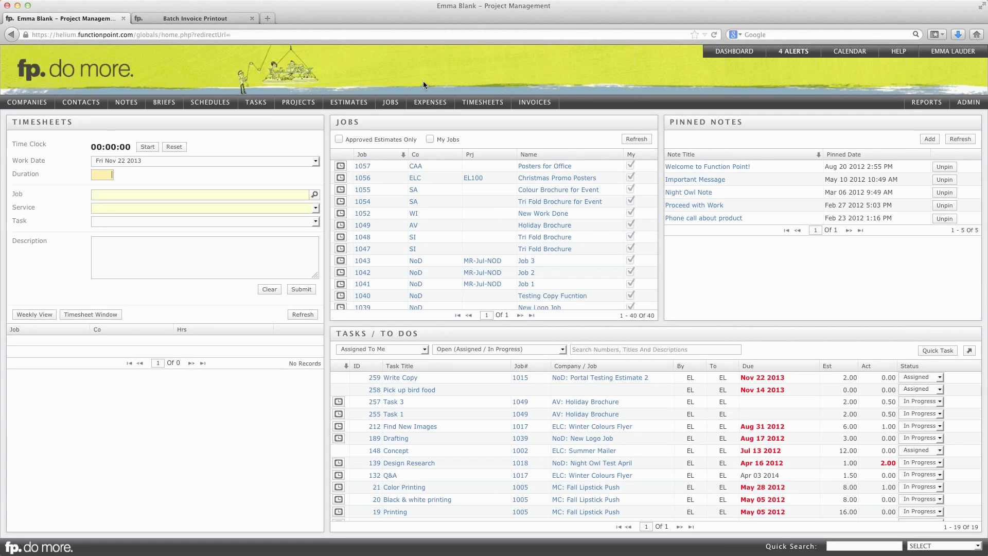
Step: Open job 1057 Posters for Office's financials, showing $3,175.00 estimated and deposit B33
{"action": "mouse_move", "coordinate": [435, 104]}
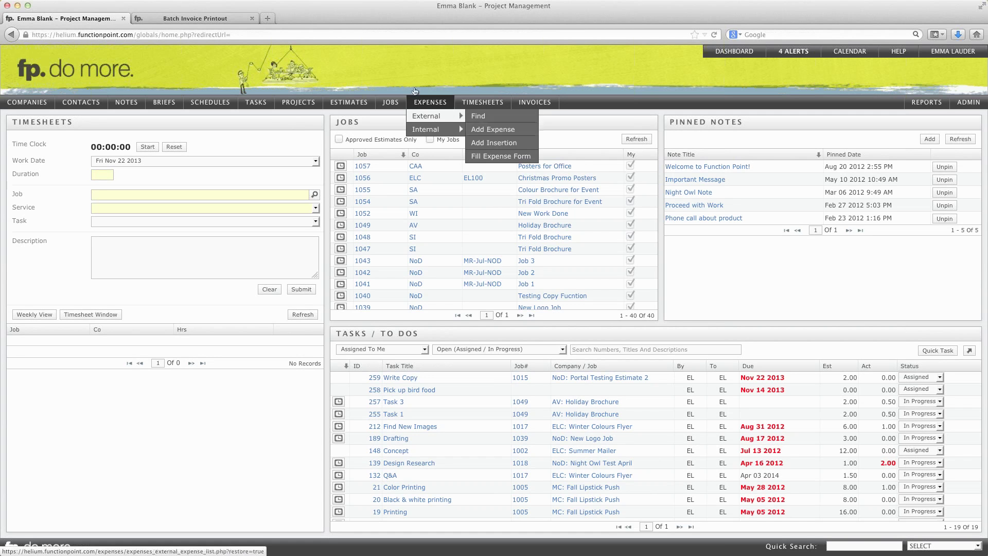
{"action": "left_click", "coordinate": [552, 169]}
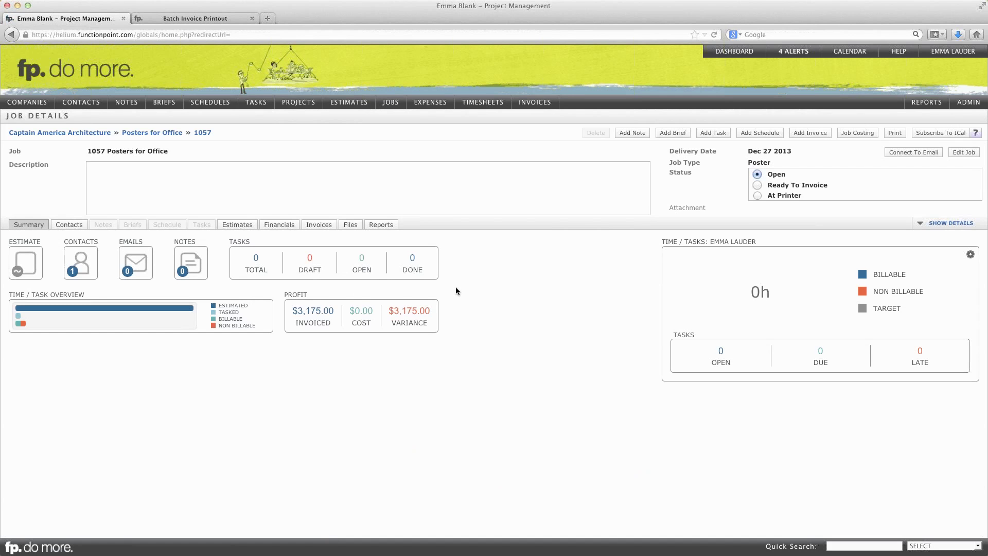
{"action": "left_click", "coordinate": [281, 225]}
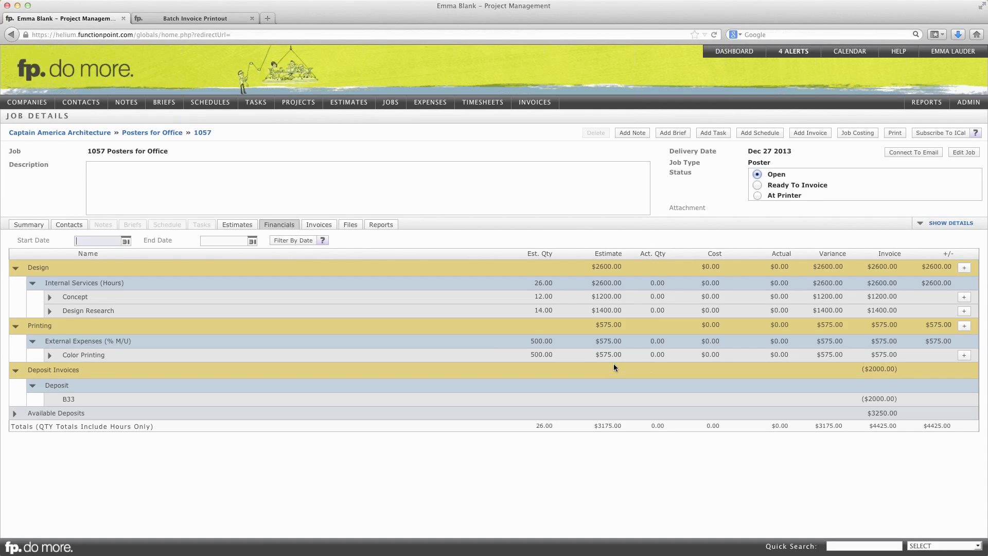
Step: Start a Color Printing expense from Happy Printing Place noted 'Colour copies of posters, gloss, 12 x 12.'
{"action": "left_click", "coordinate": [964, 356]}
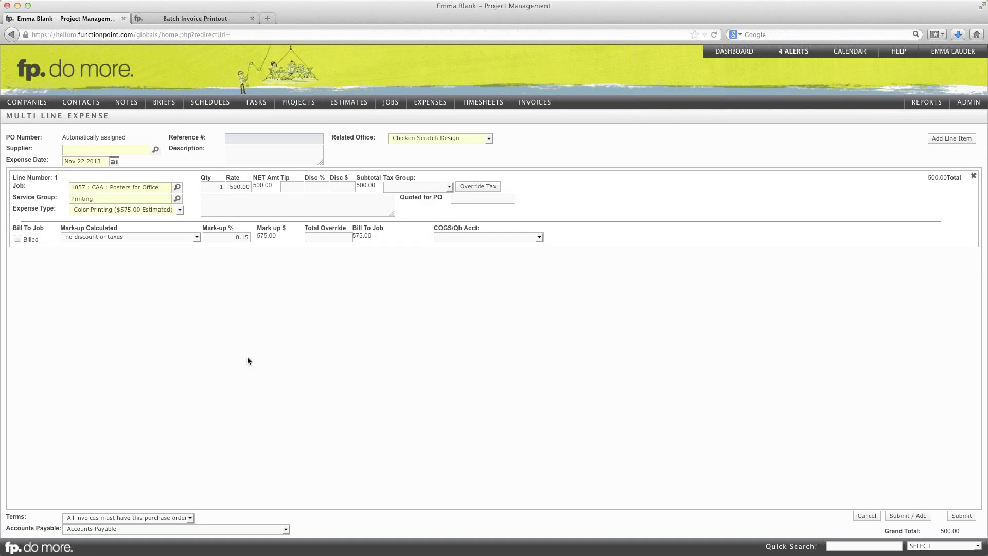
{"action": "left_click", "coordinate": [124, 149]}
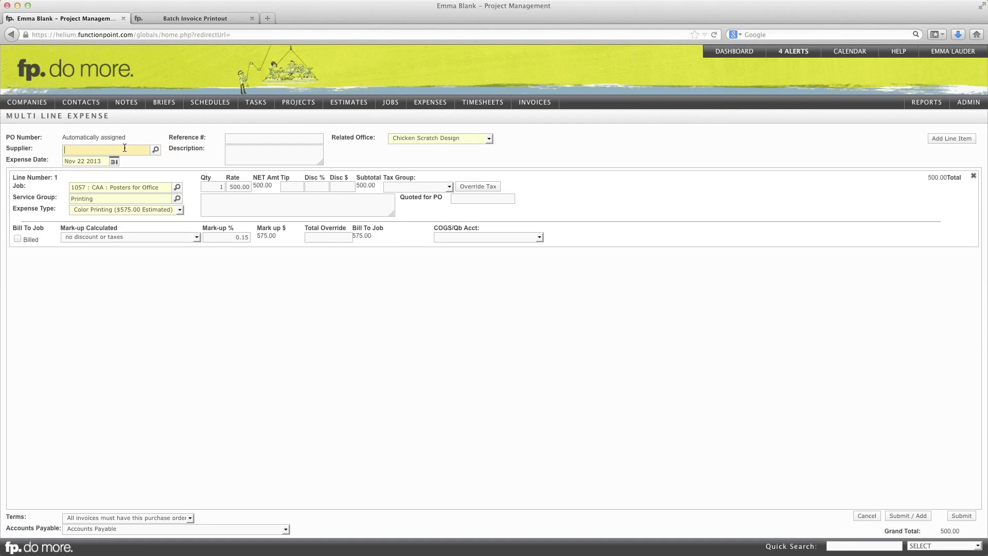
{"action": "type", "text": "Hap"}
{"action": "key", "text": "Tab"}
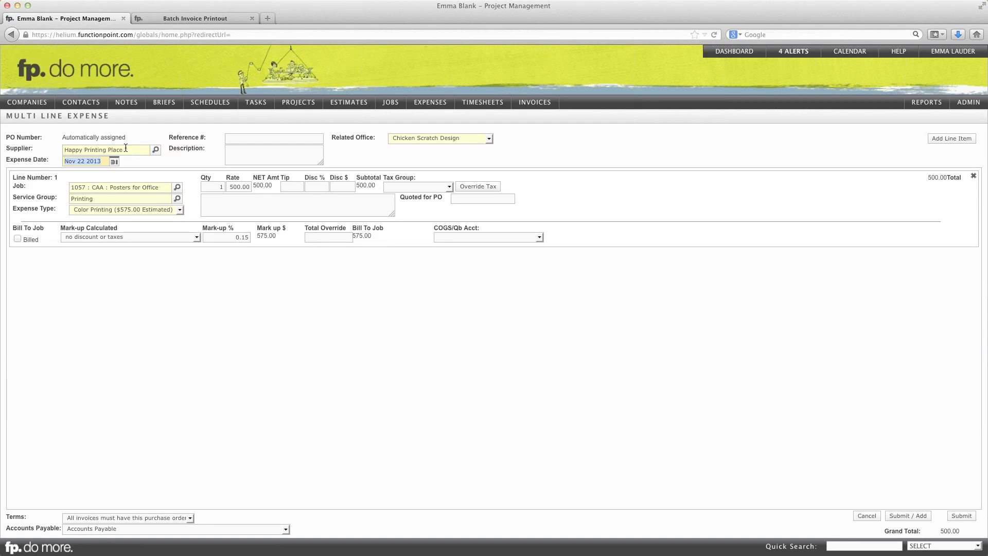
{"action": "left_click", "coordinate": [243, 137]}
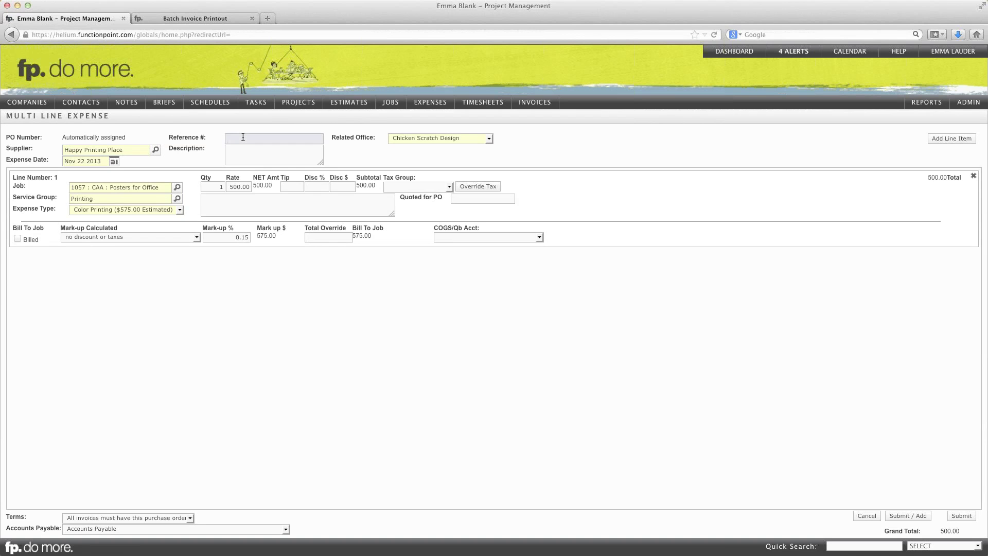
{"action": "left_click", "coordinate": [243, 156]}
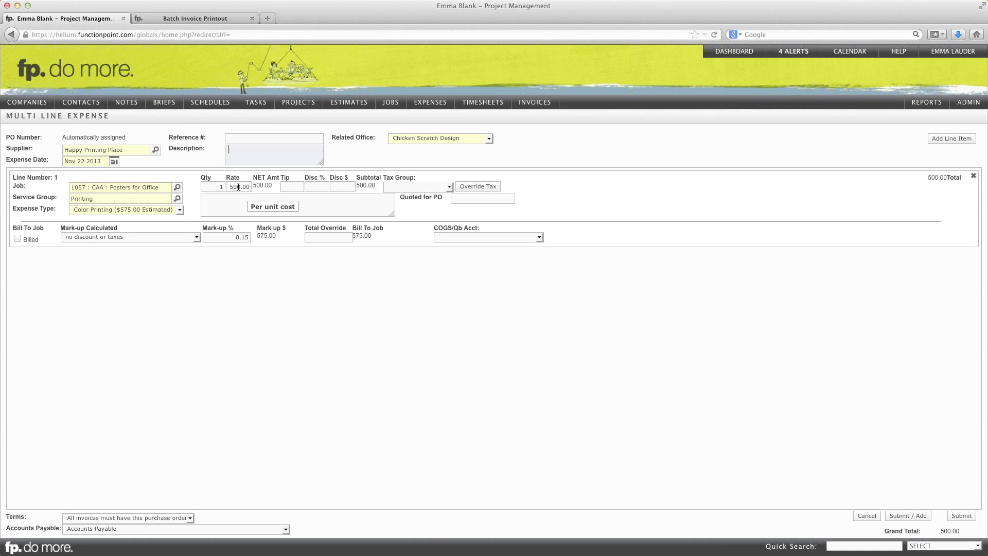
{"action": "left_click", "coordinate": [316, 185]}
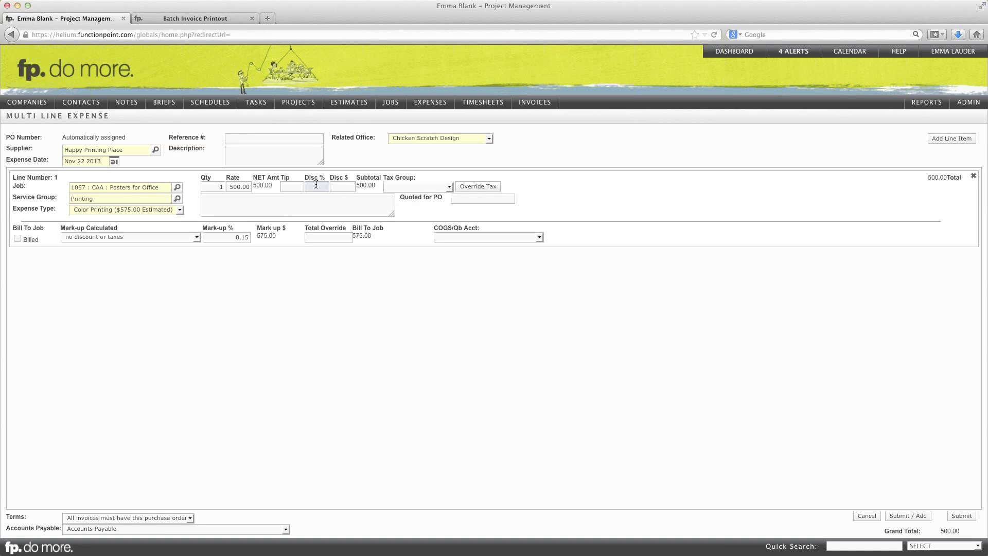
{"action": "left_click", "coordinate": [343, 186]}
{"action": "left_click", "coordinate": [264, 199]}
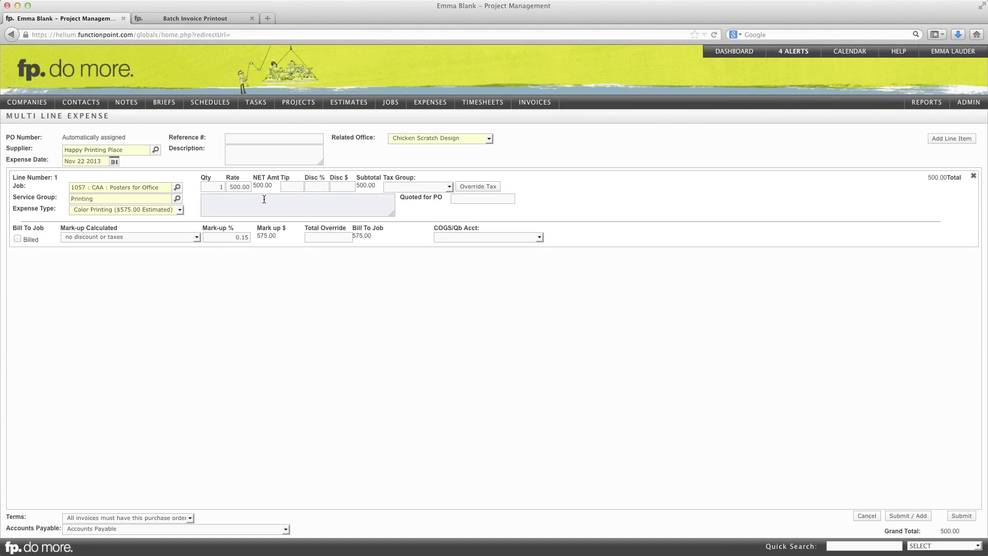
{"action": "type", "text": "Colour copies of posters, gloss, 12 x 12."}
{"action": "left_click", "coordinate": [470, 198]}
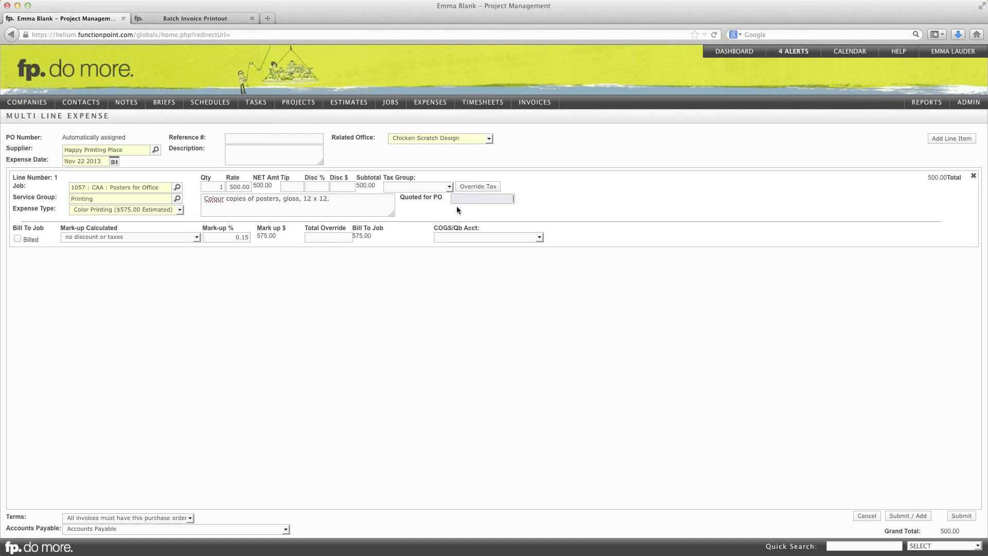
Step: Keep the 0.15 mark-up with no discount or taxes, leave the account blank, and submit
{"action": "left_click", "coordinate": [119, 236]}
{"action": "left_click", "coordinate": [119, 235]}
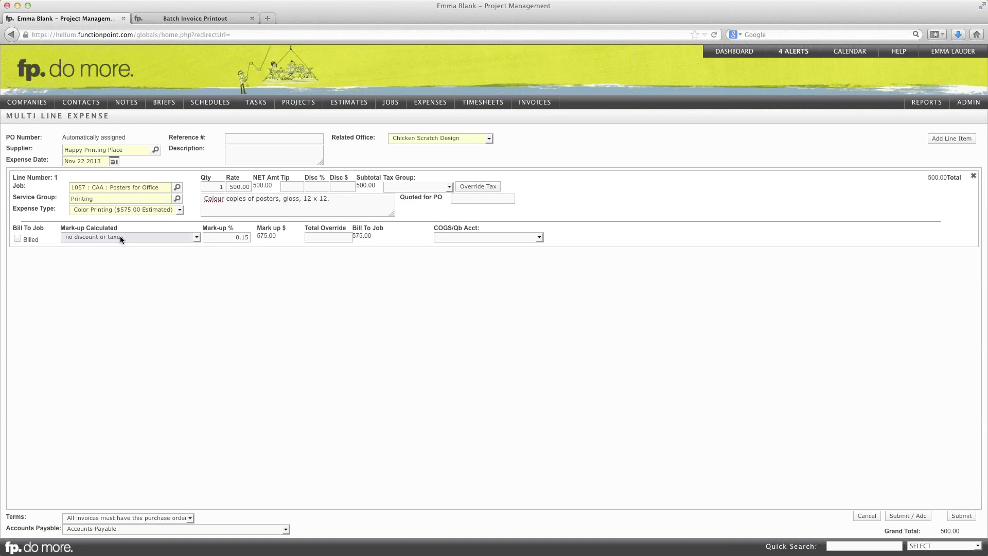
{"action": "left_click", "coordinate": [227, 236]}
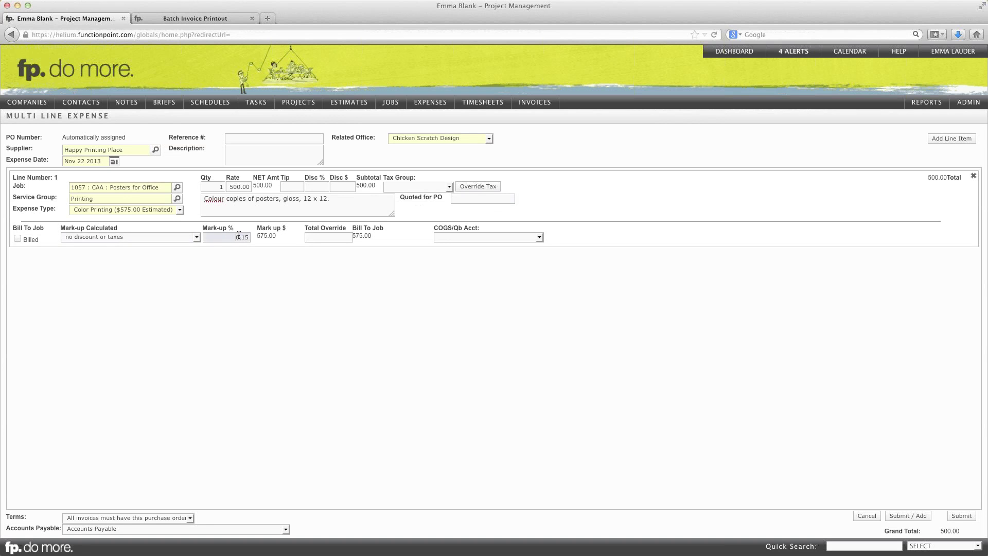
{"action": "left_click", "coordinate": [324, 235]}
{"action": "left_click", "coordinate": [462, 238]}
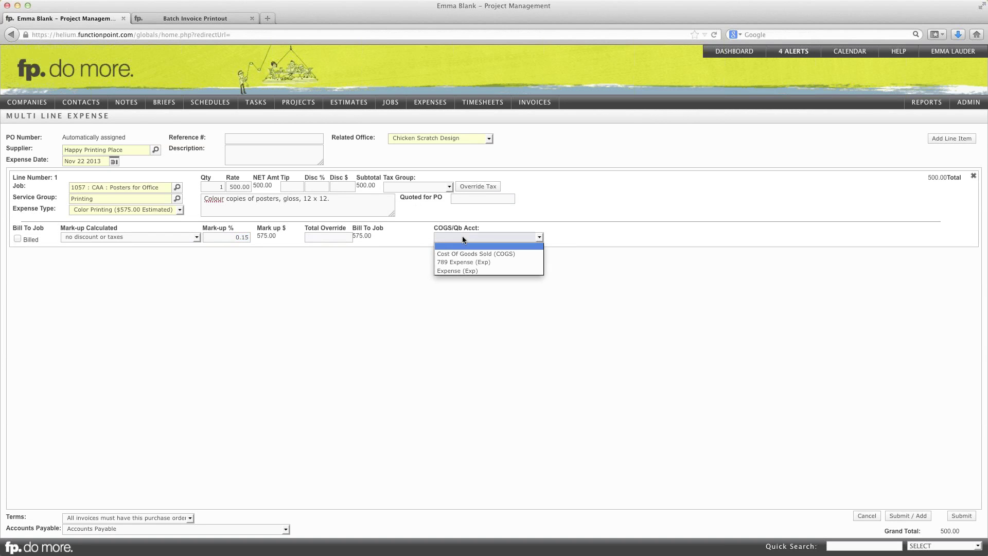
{"action": "left_click", "coordinate": [463, 238]}
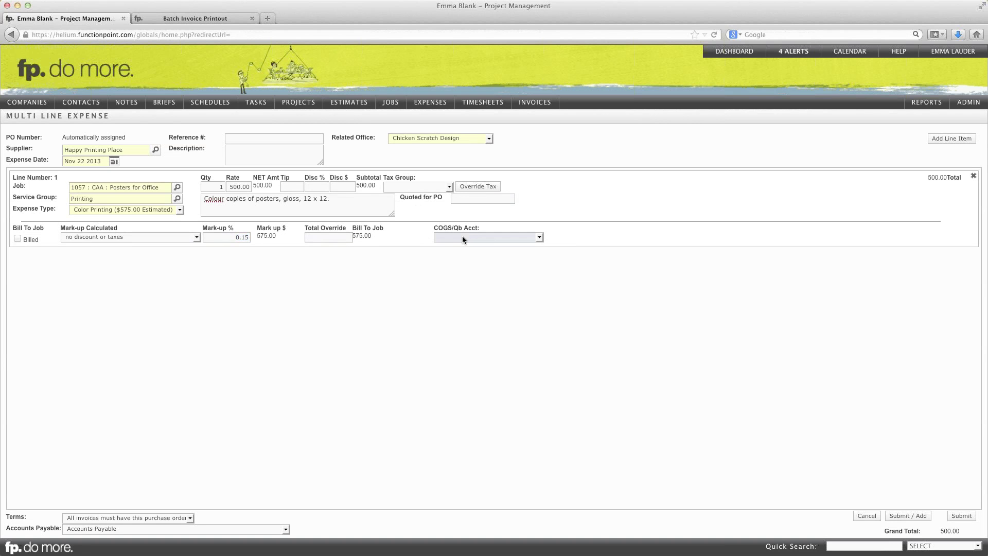
{"action": "left_click", "coordinate": [962, 515]}
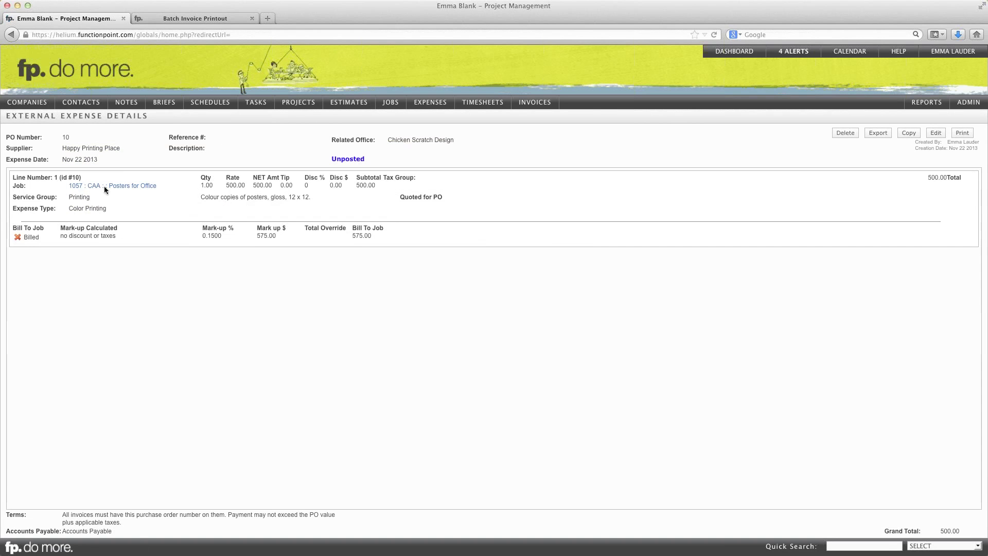
Step: Create interim invoice 1057-1 from job 1057's financials and expand its $575.00 Color Printing expense line
{"action": "left_click", "coordinate": [105, 186]}
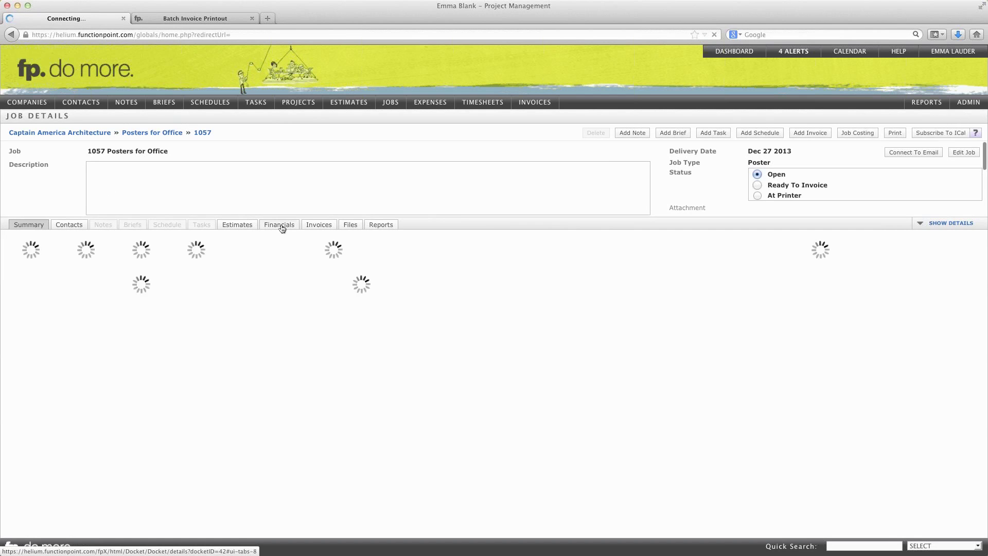
{"action": "left_click", "coordinate": [281, 227]}
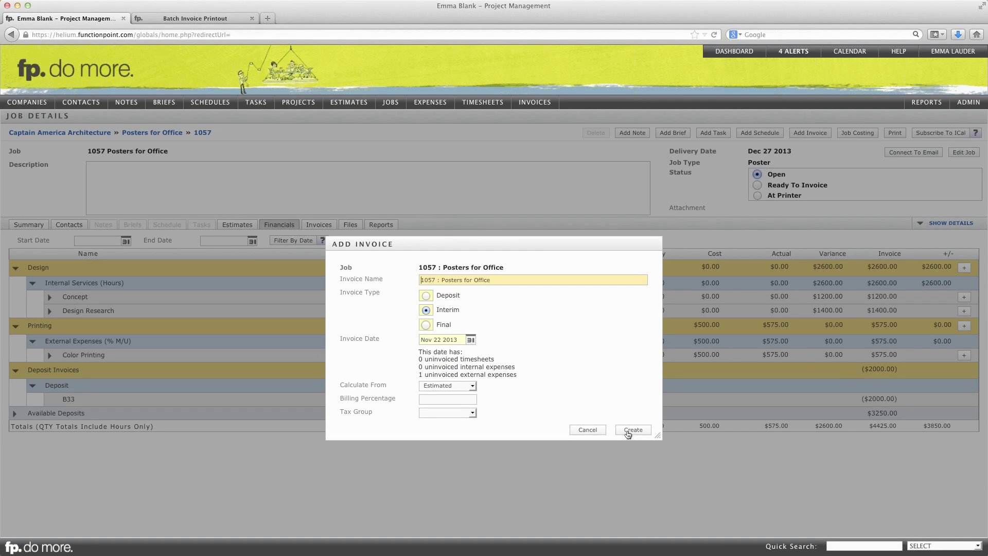
{"action": "left_click", "coordinate": [462, 412]}
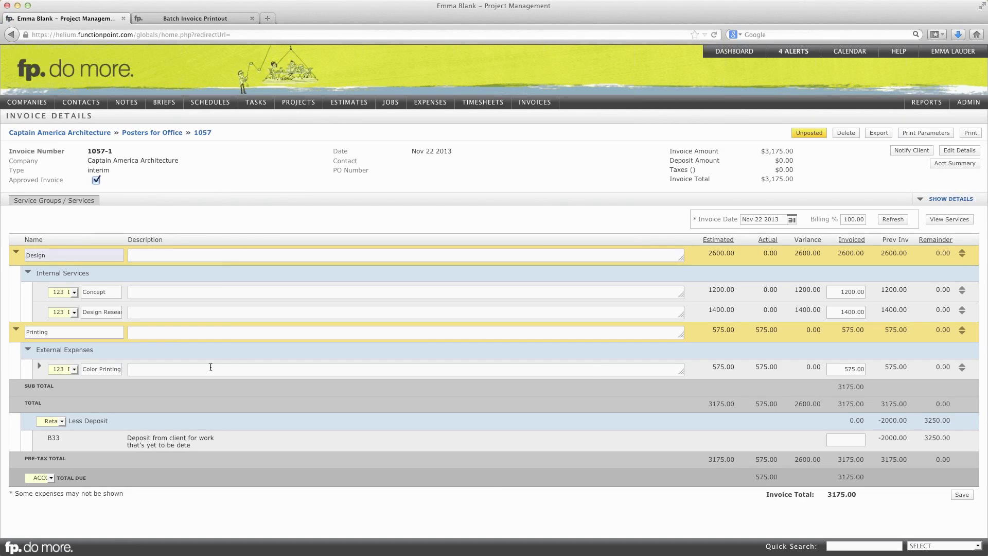
{"action": "left_click", "coordinate": [38, 367]}
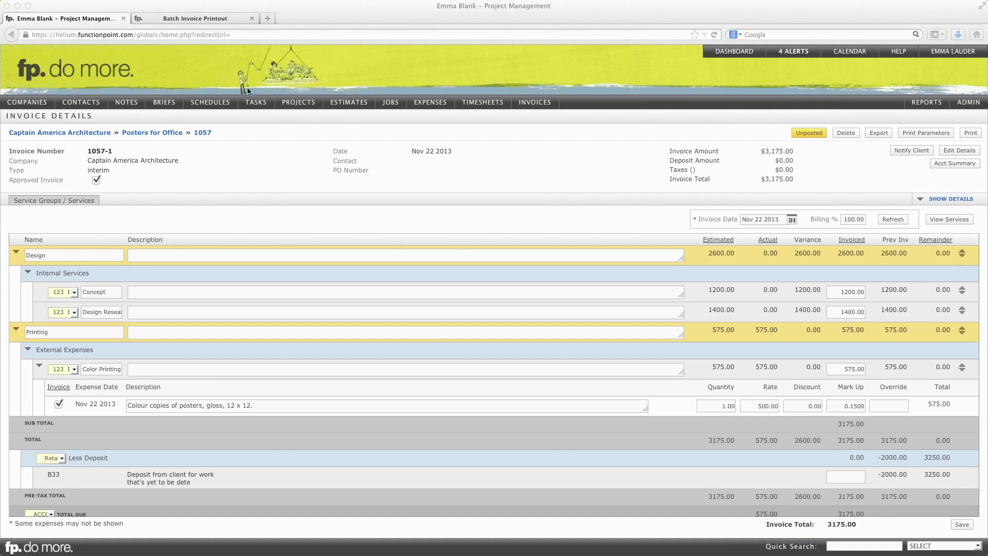
{"action": "left_click", "coordinate": [301, 103]}
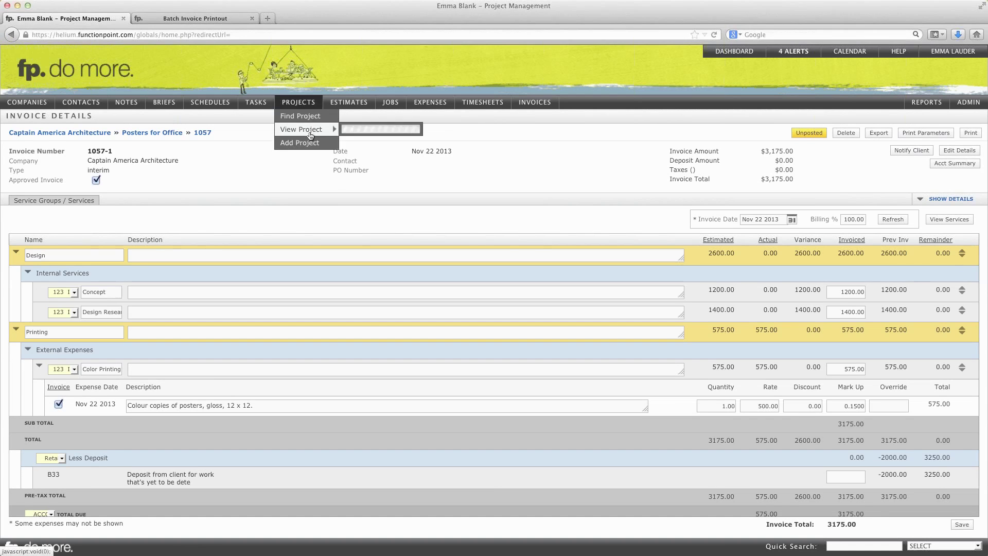
Step: Open the Summer Campaign project and check its budget and Estimate Totals figures
{"action": "mouse_move", "coordinate": [311, 131]}
{"action": "left_click", "coordinate": [373, 131]}
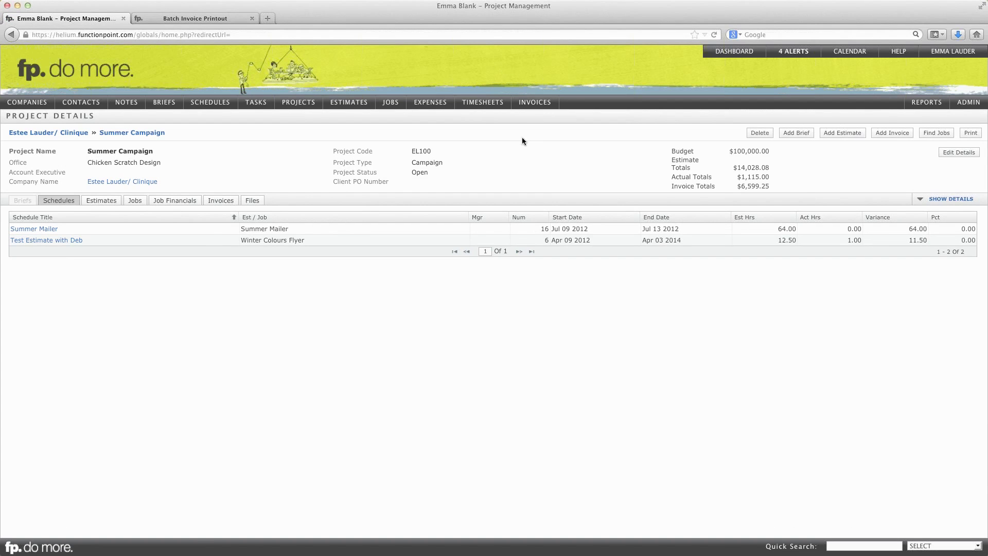
{"action": "left_click_drag", "start_coordinate": [666, 149], "coordinate": [775, 150]}
{"action": "mouse_move", "coordinate": [757, 163]}
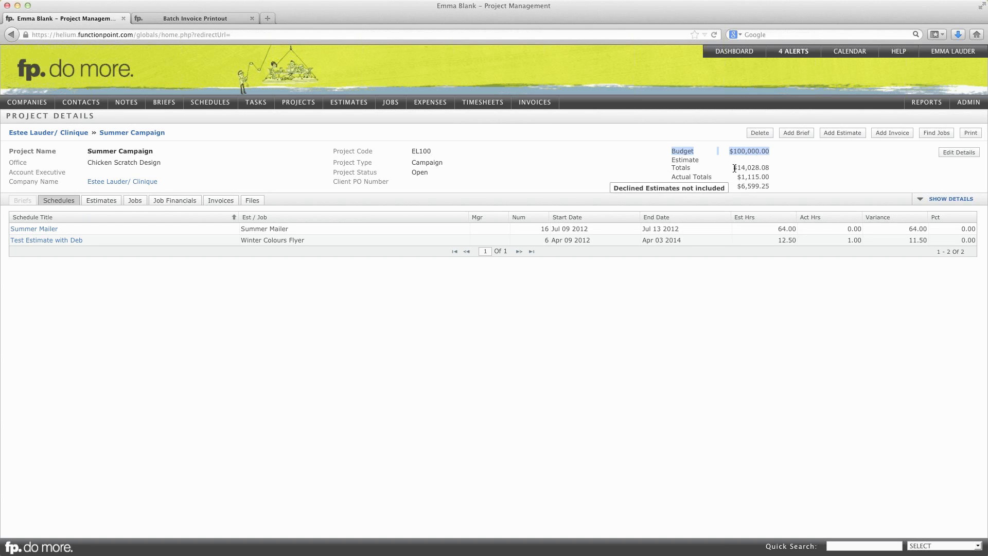
{"action": "left_click_drag", "start_coordinate": [730, 167], "coordinate": [779, 165]}
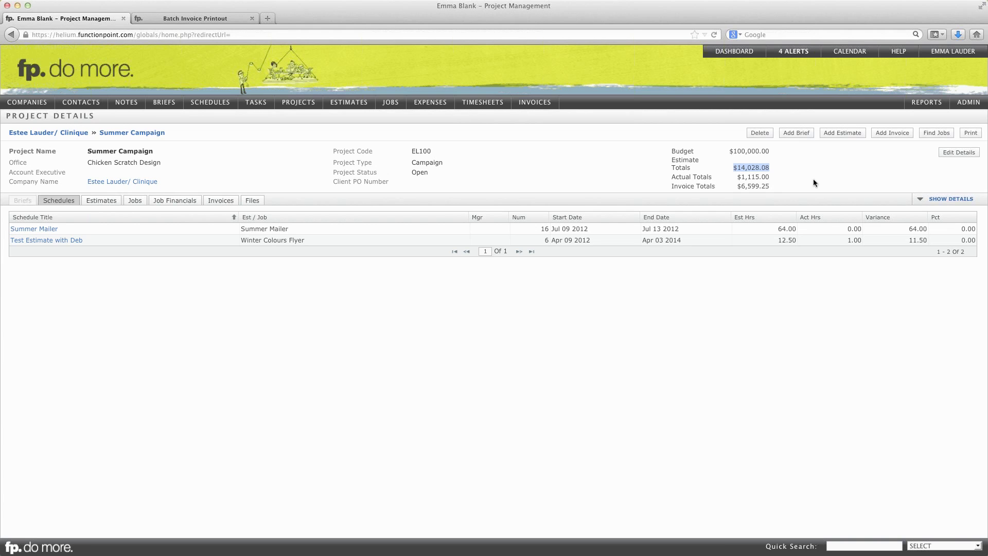
Step: Check the actual and invoice totals, then show job financials: $6,599.25 invoiced across jobs 1002, 1017, 1056
{"action": "left_click_drag", "start_coordinate": [740, 176], "coordinate": [784, 191]}
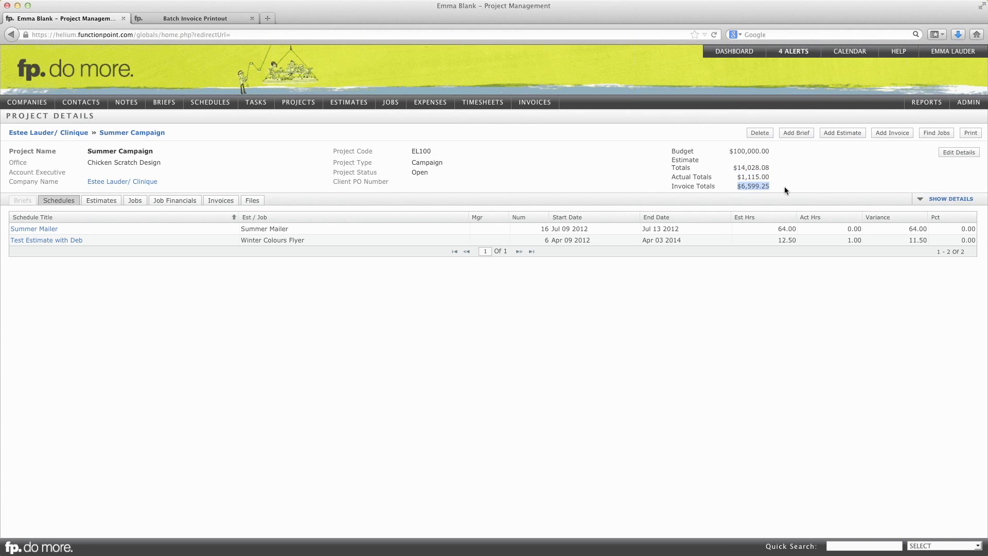
{"action": "left_click", "coordinate": [173, 202]}
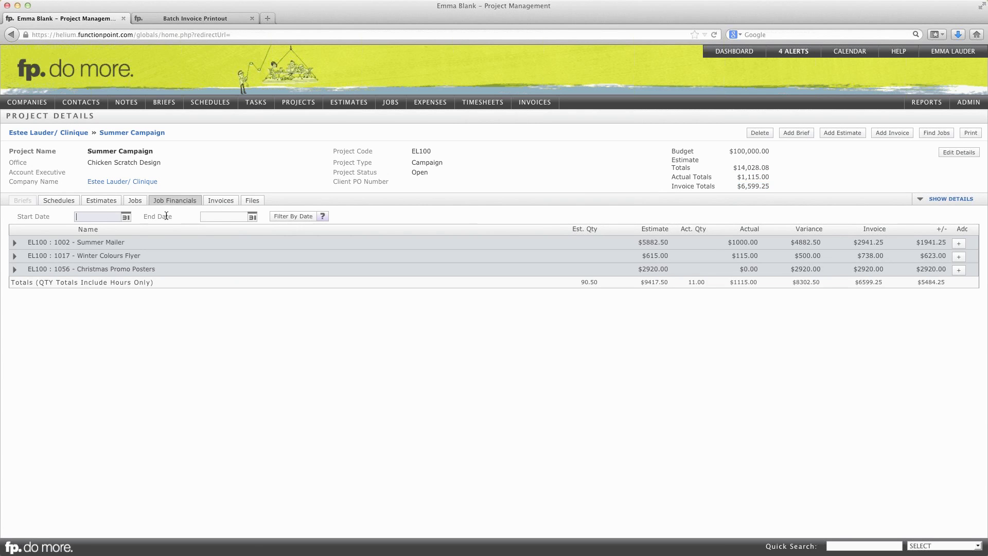
{"action": "left_click", "coordinate": [219, 216]}
Step: Check the Summer Campaign jobs: 1002 Summer Mailer $1,000.00, 1017 Winter Colours Flyer $115.00, 1056 Christmas Promo Posters $0.00
{"action": "left_click", "coordinate": [94, 215]}
{"action": "left_click", "coordinate": [245, 216]}
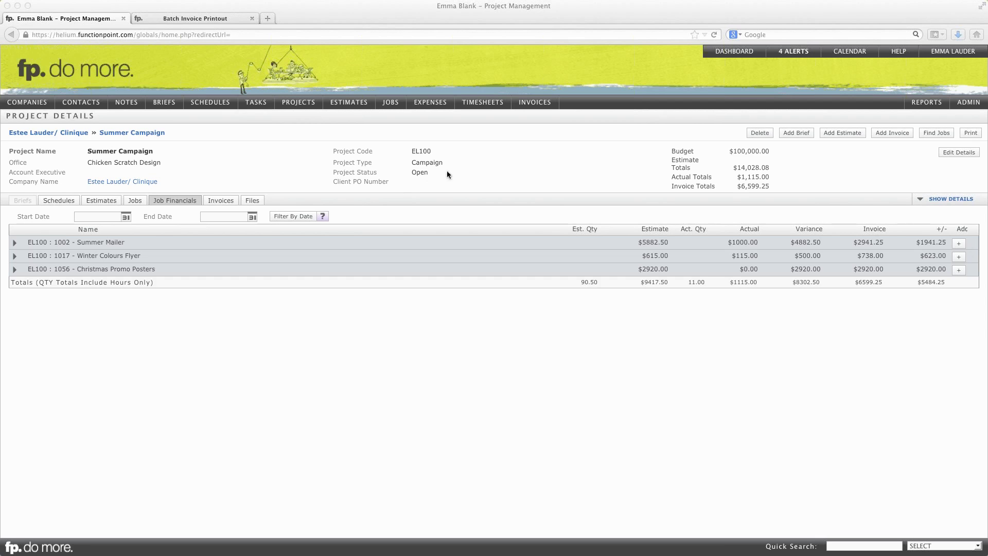
{"action": "left_click", "coordinate": [133, 201]}
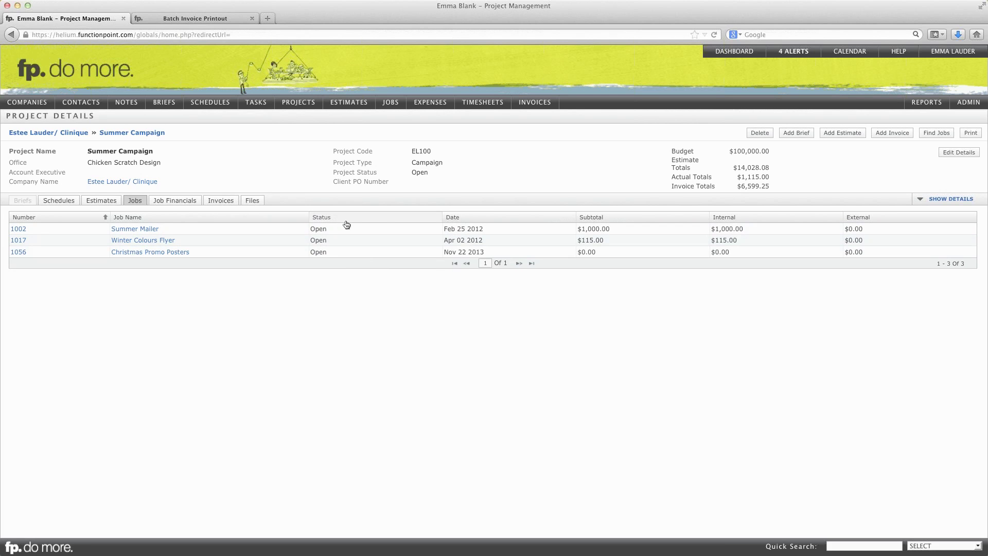
{"action": "mouse_move", "coordinate": [899, 55]}
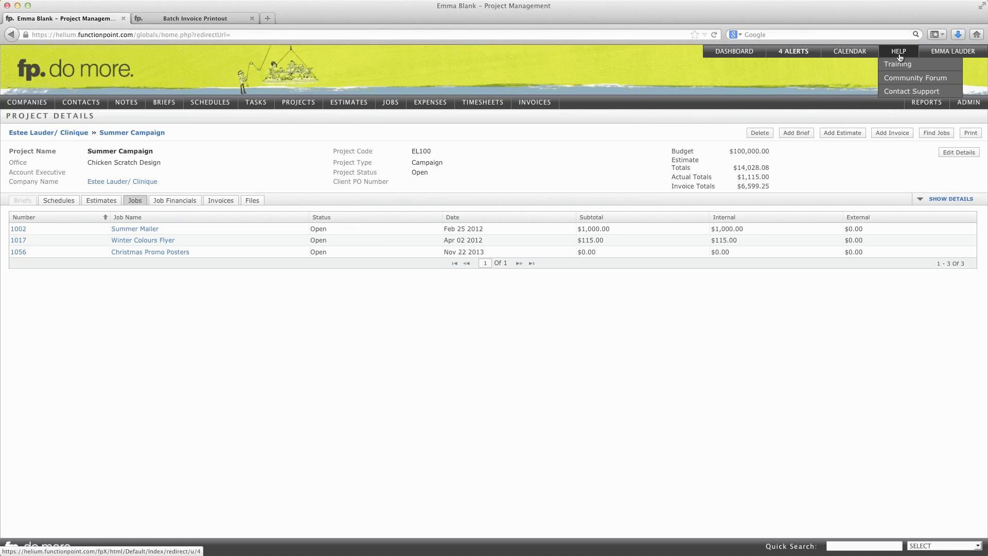
Step: Choose Training from the HELP menu to load Community Help & Training in a new tab
{"action": "left_click", "coordinate": [900, 64]}
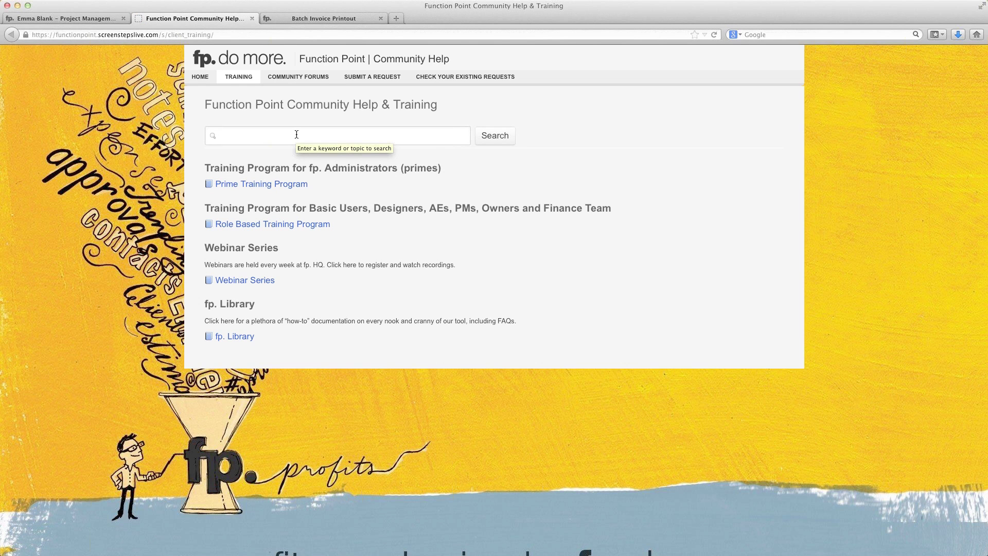
Step: Open the fp. Library and expand, then collapse, the Printouts in fp. articles
{"action": "left_click", "coordinate": [224, 338]}
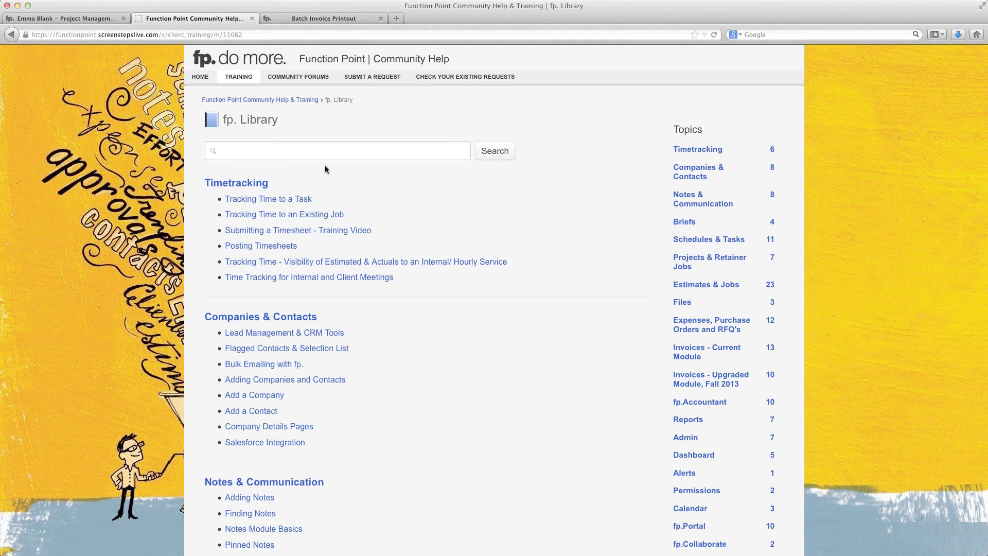
{"action": "scroll", "coordinate": [324, 167], "scroll_direction": "down", "scroll_amount": 2}
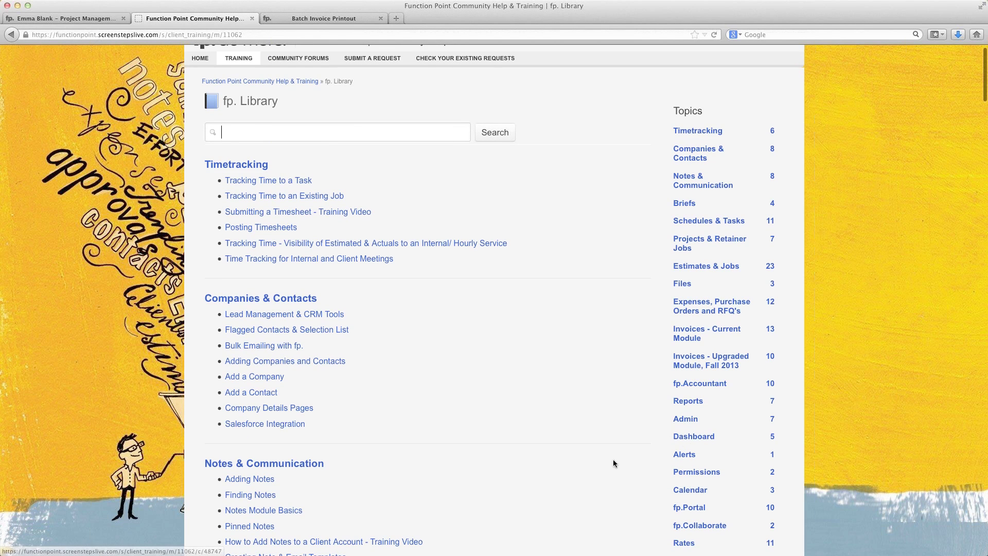
{"action": "scroll", "coordinate": [613, 460], "scroll_direction": "down", "scroll_amount": 5}
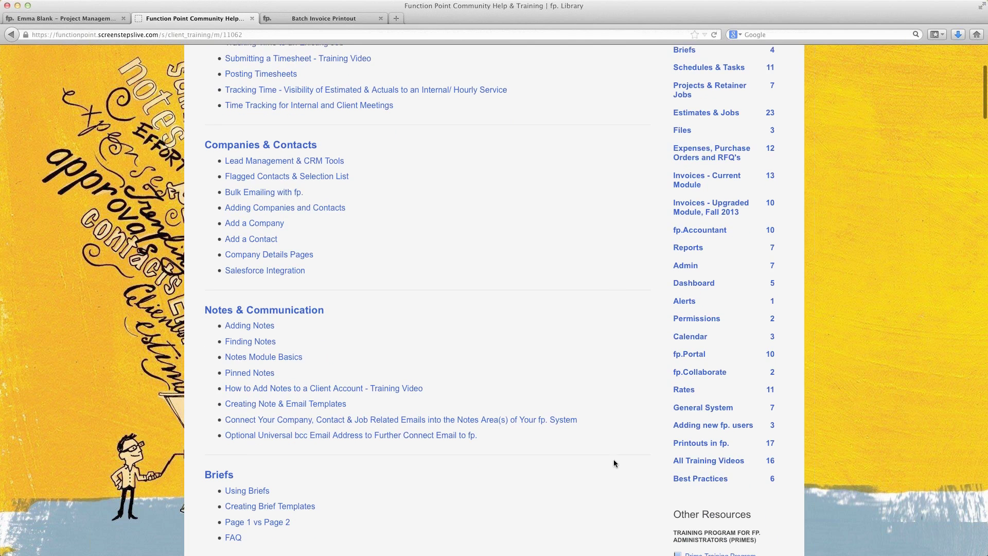
{"action": "left_click", "coordinate": [674, 443]}
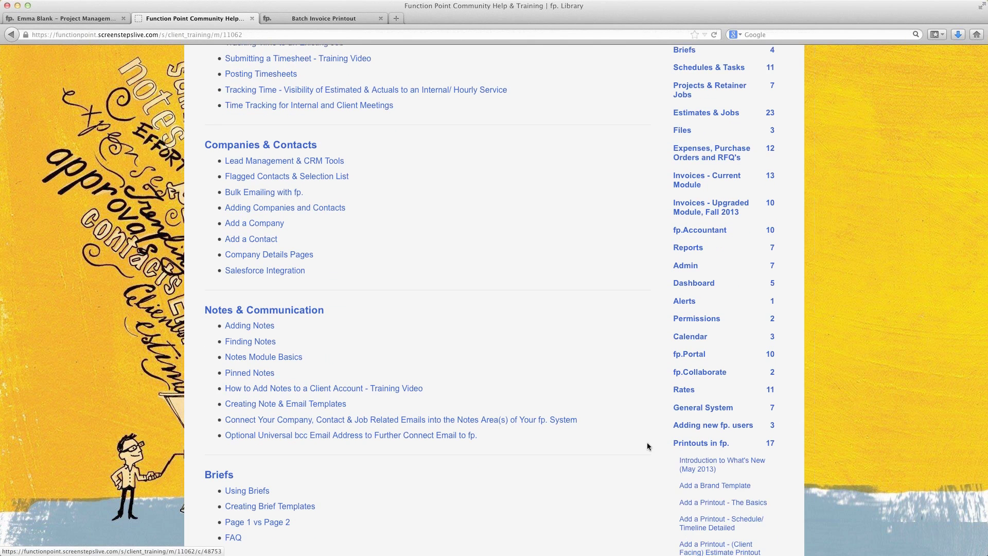
{"action": "scroll", "coordinate": [647, 446], "scroll_direction": "down", "scroll_amount": 8}
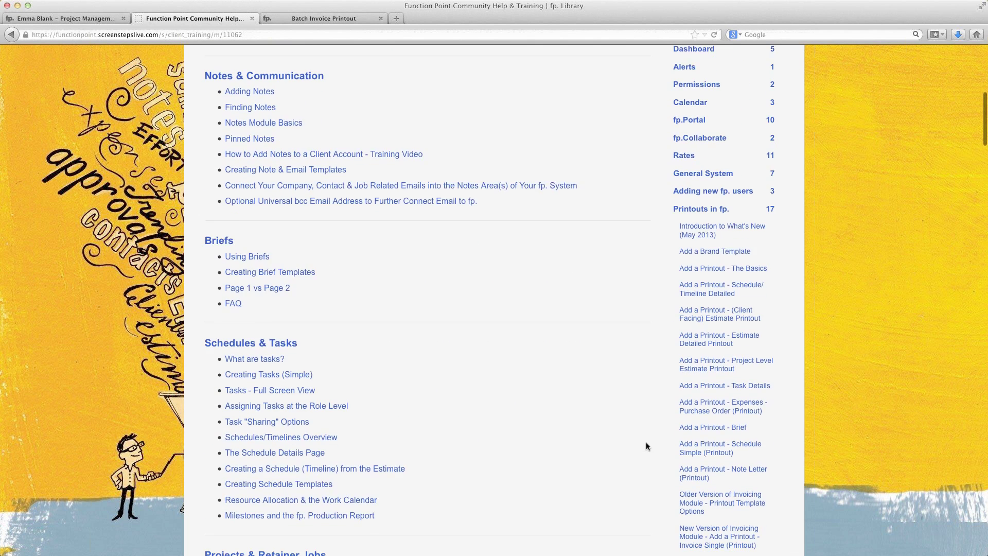
{"action": "scroll", "coordinate": [646, 445], "scroll_direction": "down", "scroll_amount": 3}
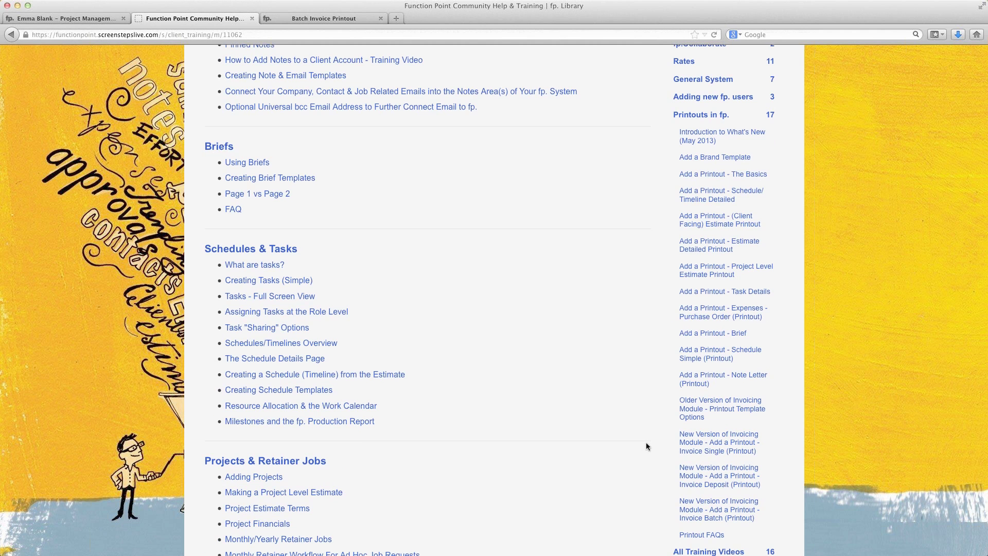
{"action": "left_click", "coordinate": [667, 116]}
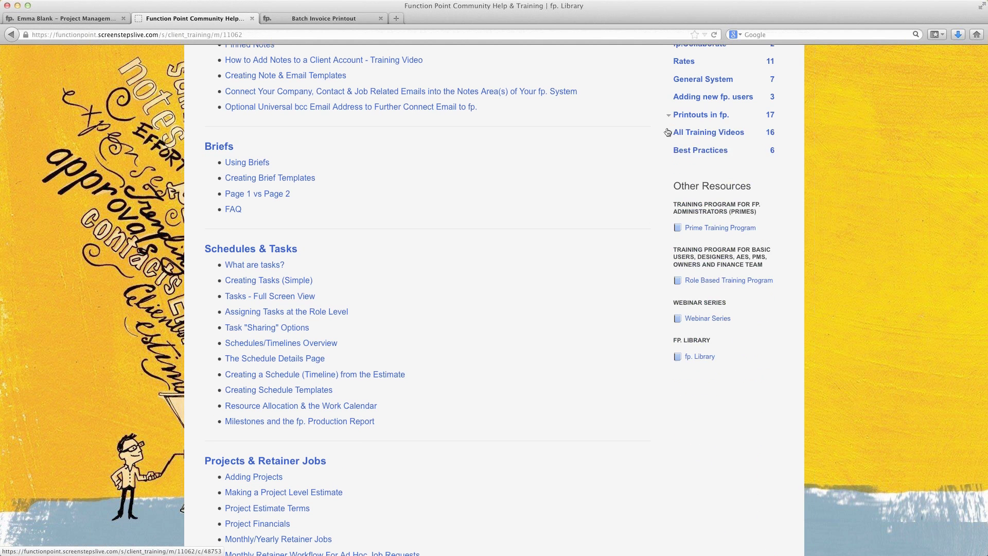
Step: Expand, then collapse, the Invoices - Upgraded Module articles in the fp. Library sidebar
{"action": "scroll", "coordinate": [664, 127], "scroll_direction": "up", "scroll_amount": 2}
{"action": "scroll", "coordinate": [634, 126], "scroll_direction": "up", "scroll_amount": 7}
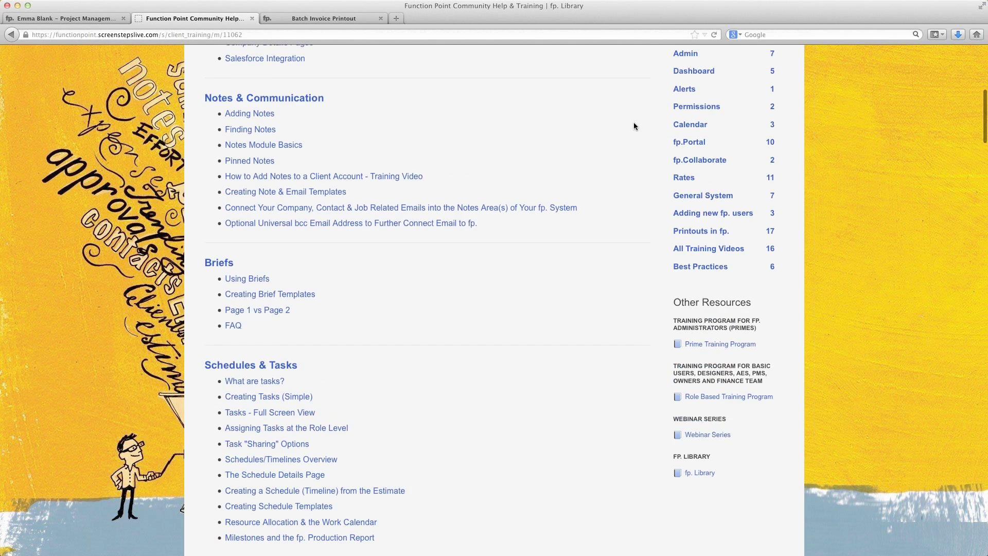
{"action": "scroll", "coordinate": [634, 126], "scroll_direction": "up", "scroll_amount": 1}
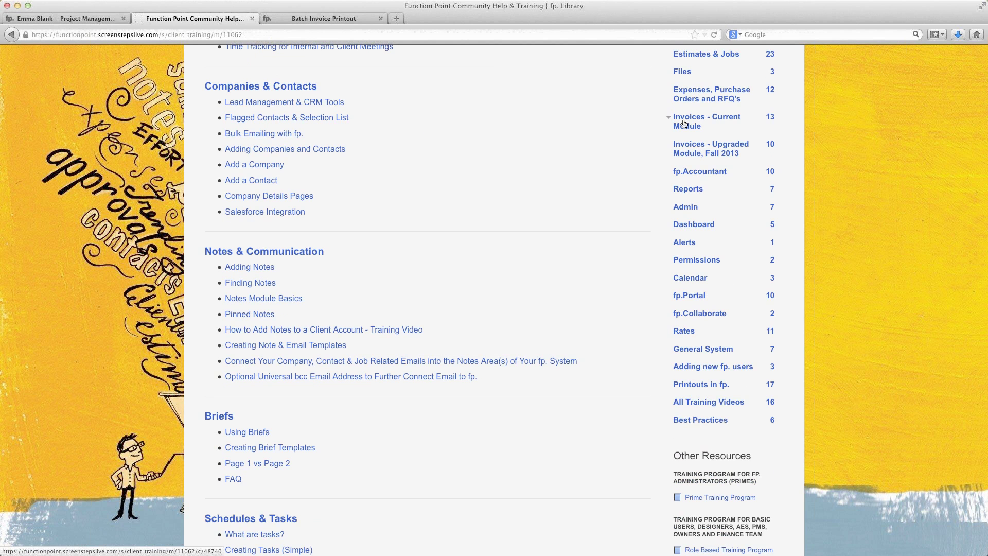
{"action": "left_click", "coordinate": [669, 144]}
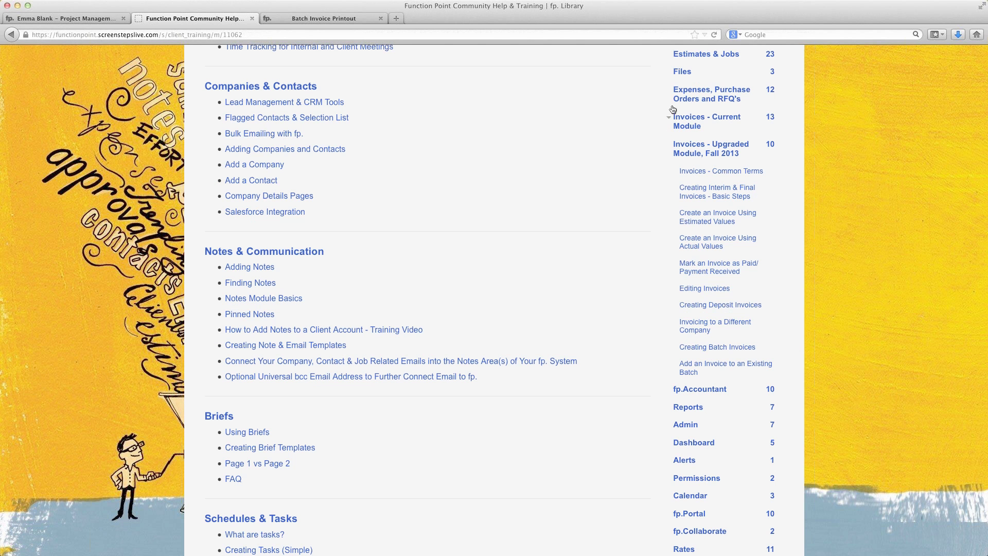
{"action": "left_click", "coordinate": [667, 146]}
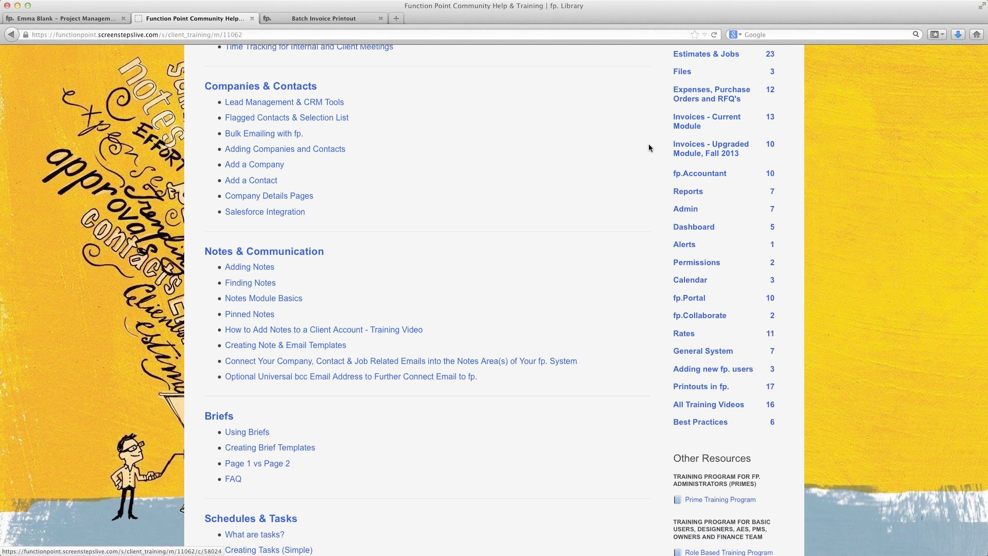